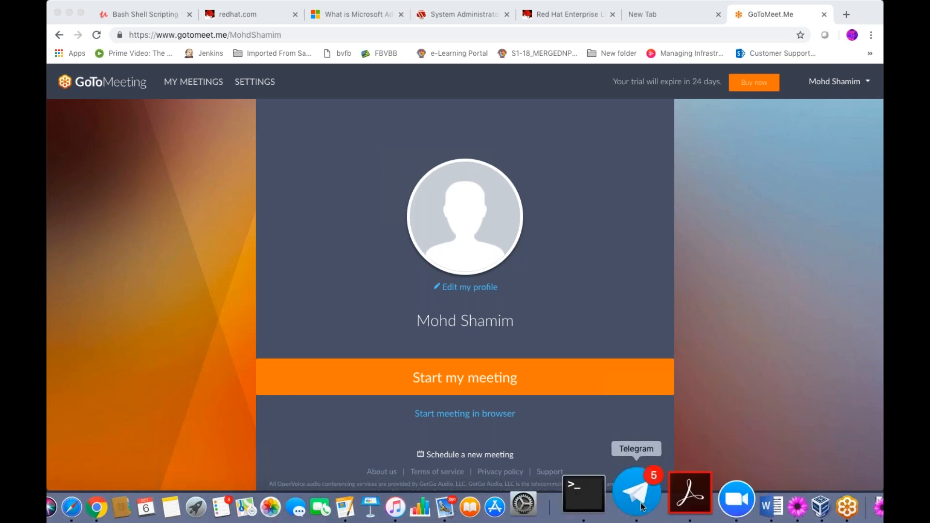
- Switch from the GoToMeet.Me page to Telegram's AWS group chat
{"action": "left_click", "coordinate": [638, 495]}
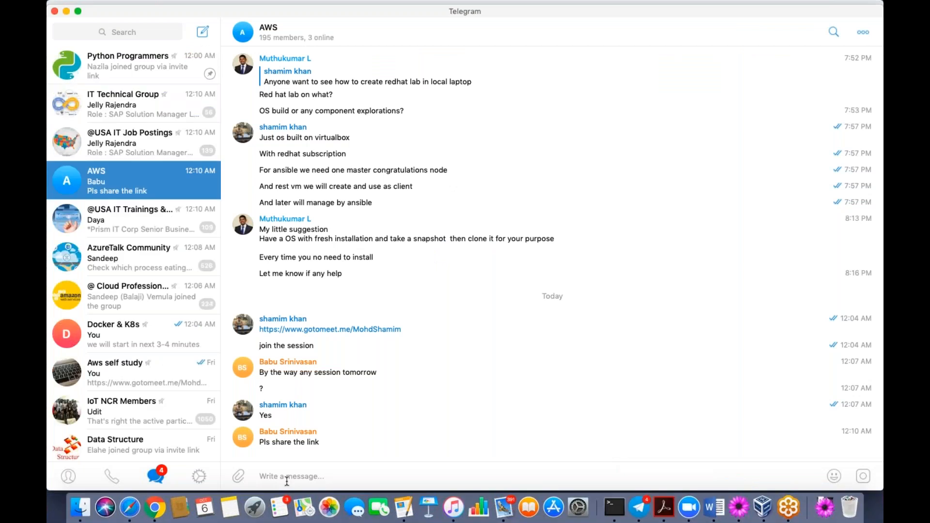
- Paste and send the GoToMeeting session link in the AWS chat, then hide Telegram
{"action": "key", "text": "Return"}
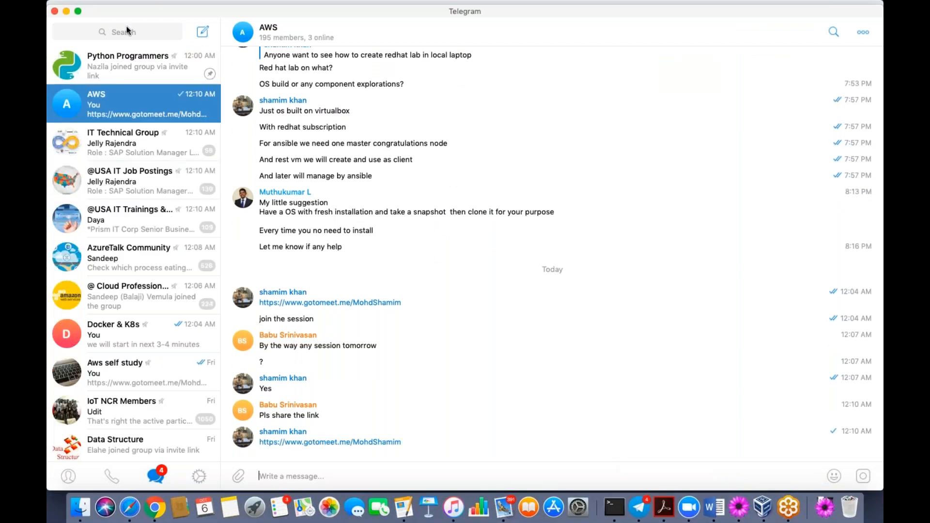
{"action": "left_click", "coordinate": [54, 11]}
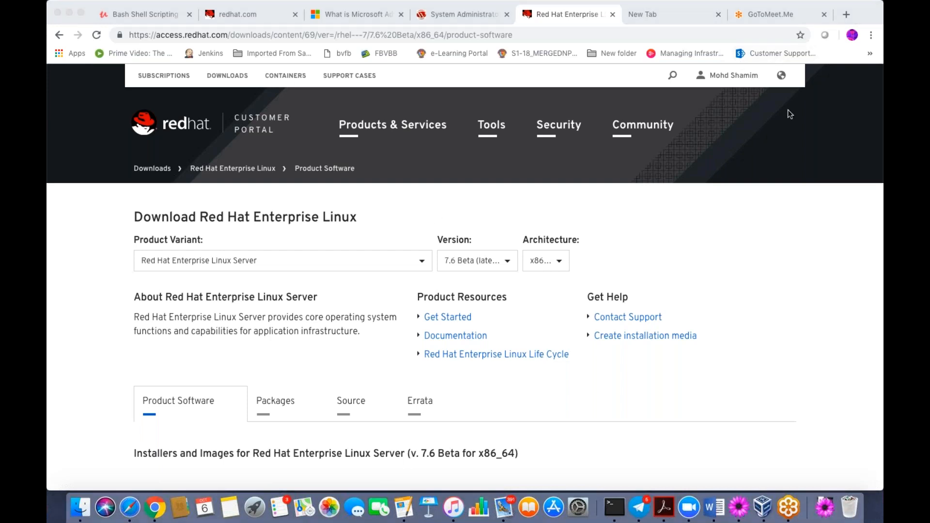
- Log out of the signed-in Red Hat account from the portal header's account panel
{"action": "left_click", "coordinate": [729, 75]}
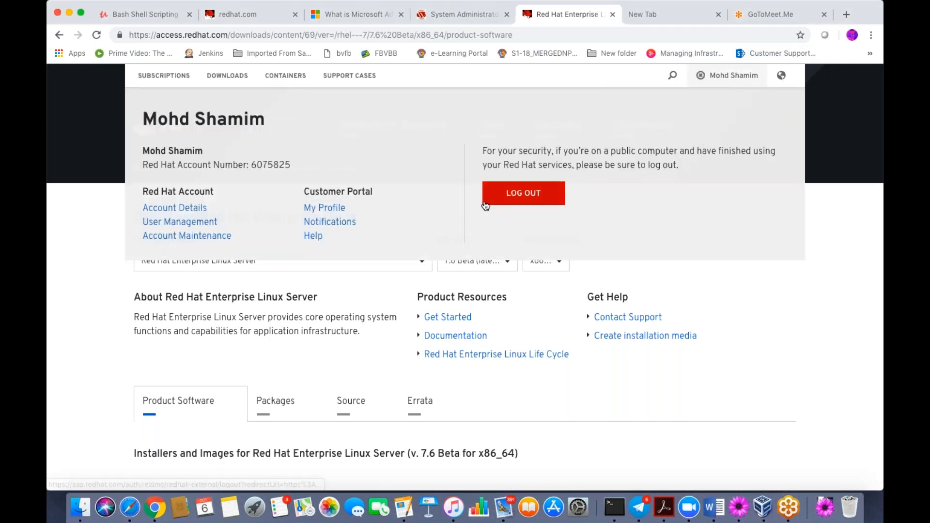
{"action": "left_click", "coordinate": [485, 203]}
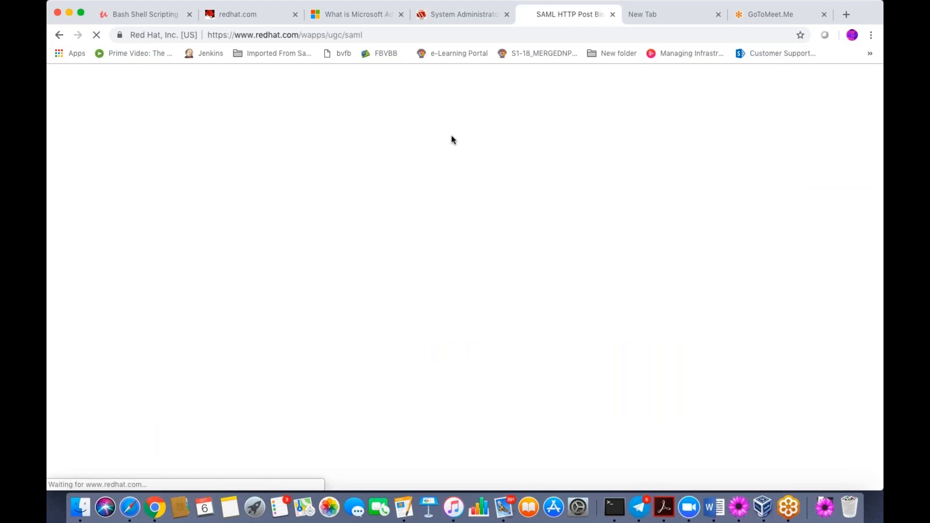
- Send 'right now' and 'for linux lab' in the AWS chat, then exit Telegram full screen
{"action": "left_click", "coordinate": [643, 498]}
{"action": "type", "text": "right now"}
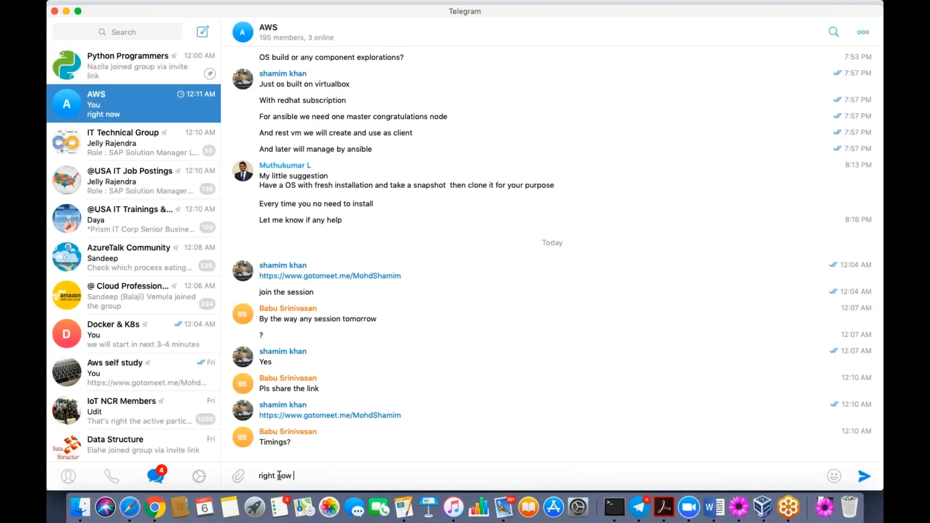
{"action": "key", "text": "Return"}
{"action": "type", "text": "for linux "}
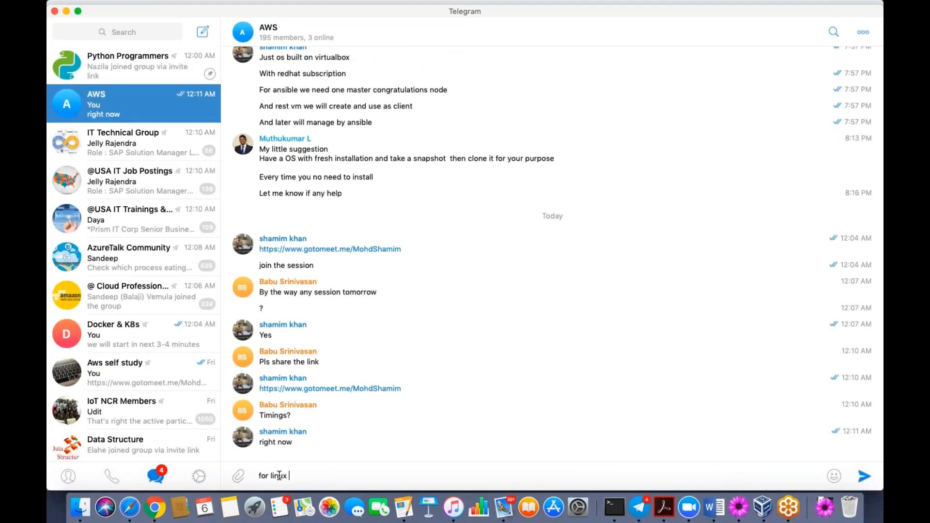
{"action": "type", "text": "lab"}
{"action": "key", "text": "Return"}
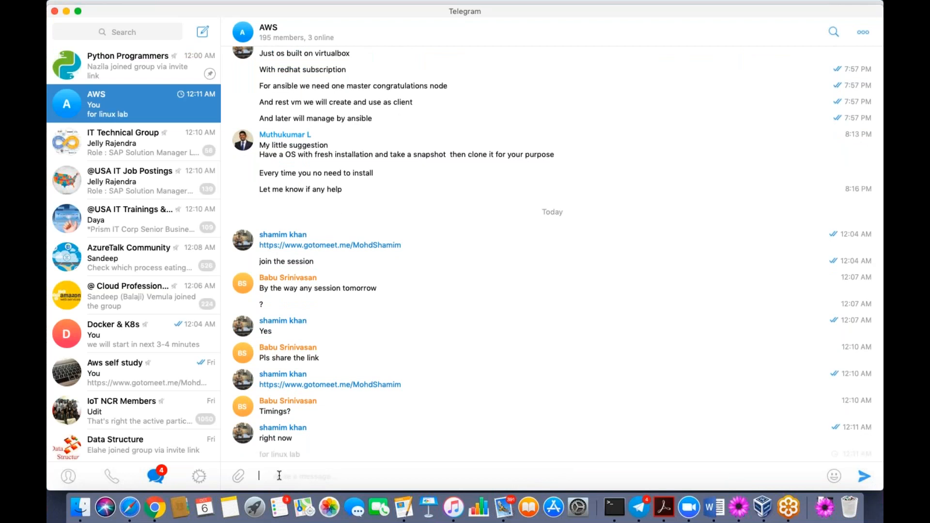
{"action": "left_click", "coordinate": [78, 11]}
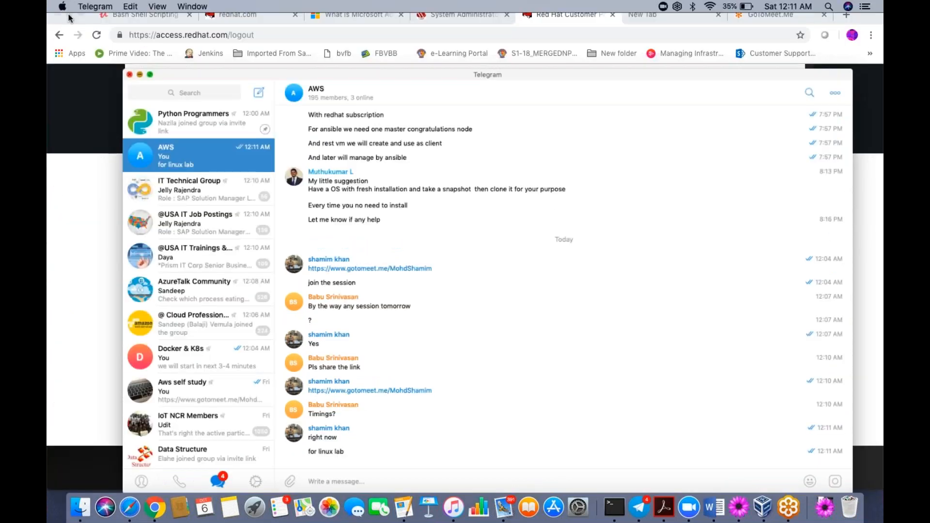
- Open the portal's REGISTER form and choose the Personal account type
{"action": "left_click", "coordinate": [70, 18]}
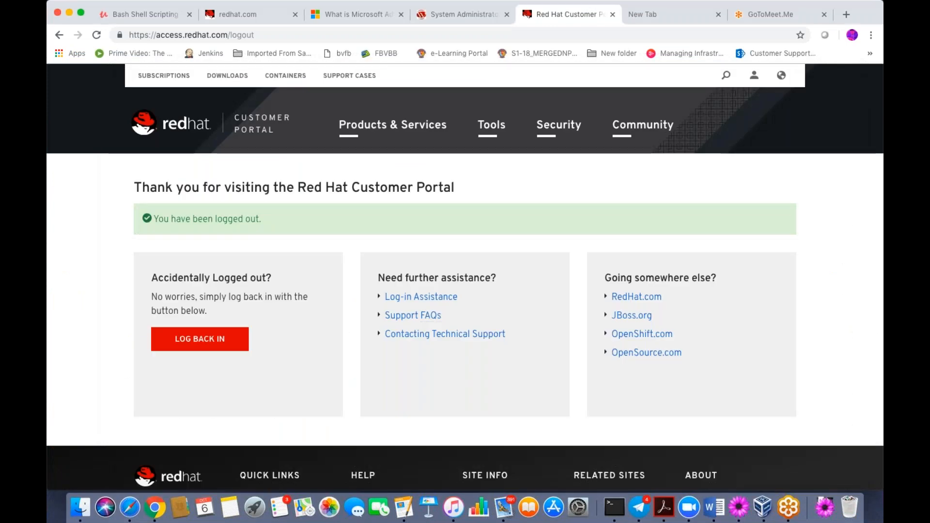
{"action": "left_click", "coordinate": [753, 79]}
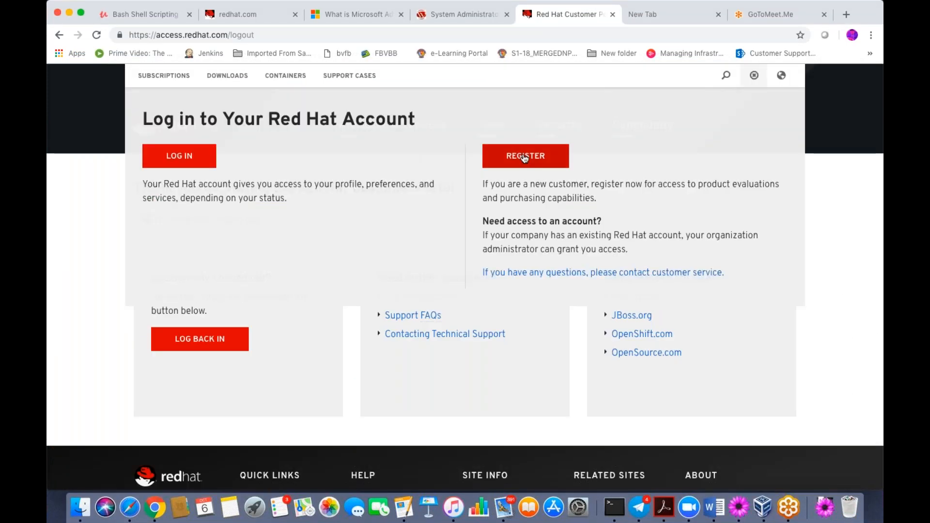
{"action": "left_click", "coordinate": [528, 158]}
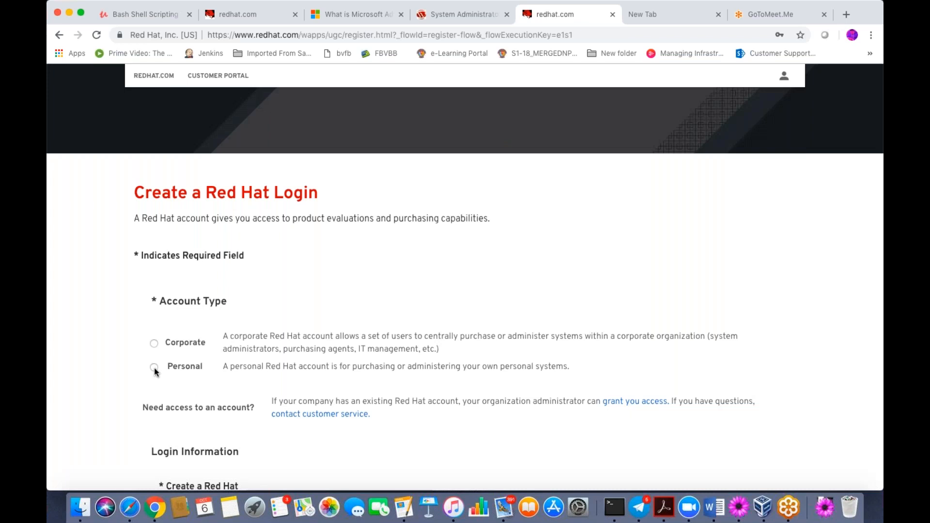
{"action": "left_click", "coordinate": [153, 368]}
- Enter the new Red Hat login name and the account's e-mail address
{"action": "scroll", "coordinate": [414, 274], "scroll_direction": "down", "scroll_amount": 1}
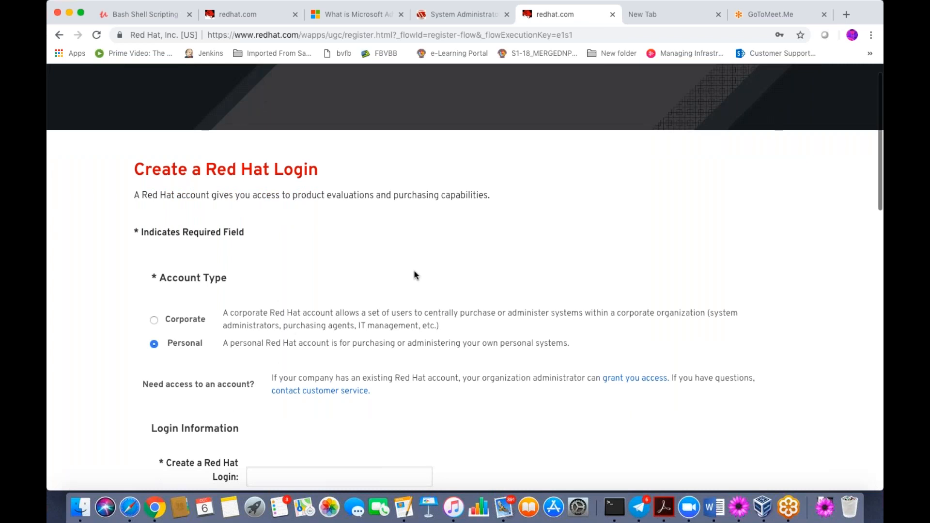
{"action": "scroll", "coordinate": [414, 275], "scroll_direction": "down", "scroll_amount": 4}
{"action": "scroll", "coordinate": [340, 222], "scroll_direction": "down", "scroll_amount": 2}
{"action": "left_click", "coordinate": [340, 223]}
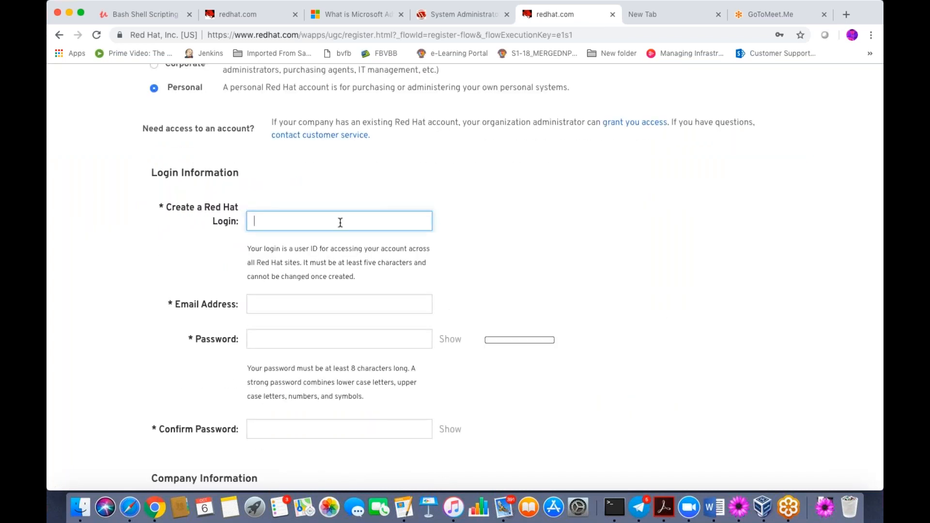
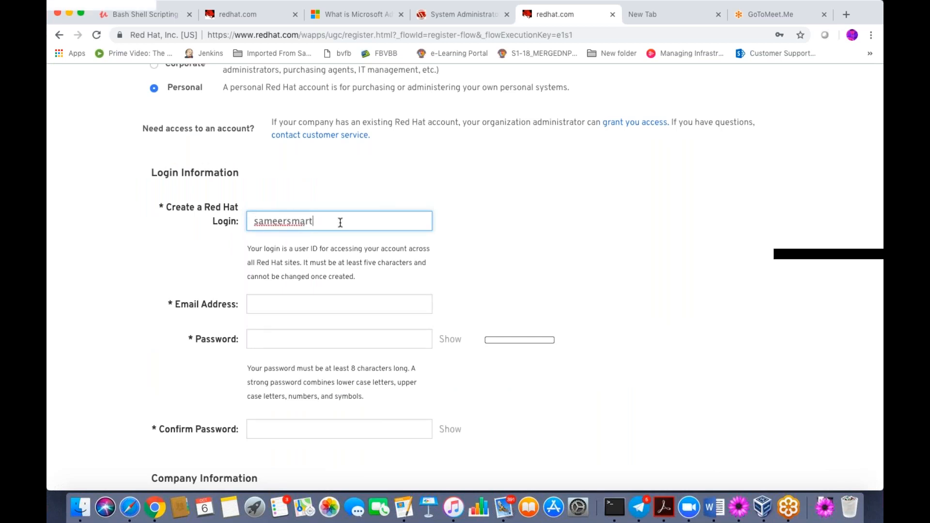
{"action": "left_click", "coordinate": [305, 301]}
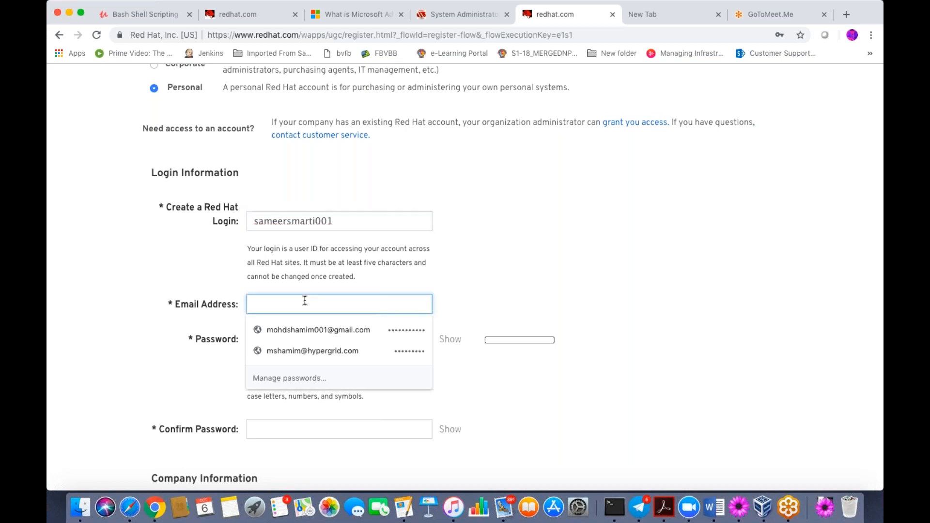
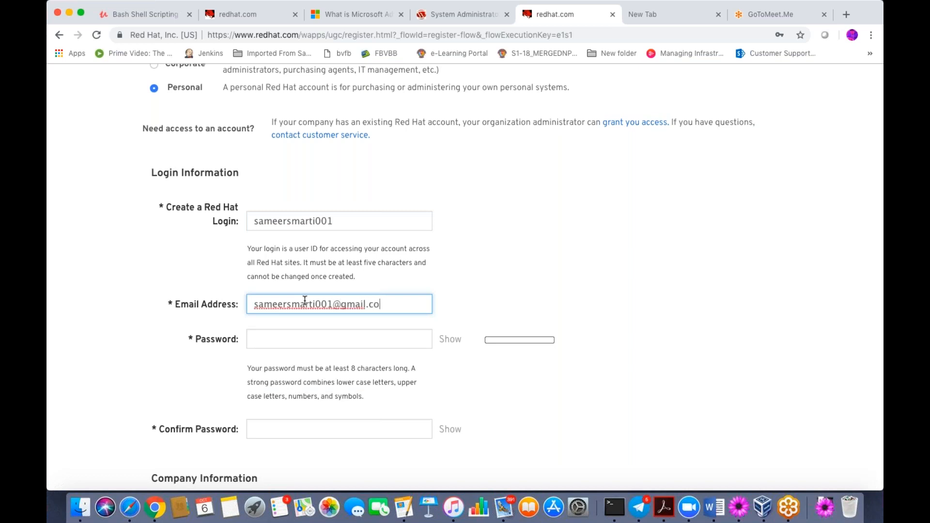
- Enter the account password and a matching confirmation, rated Good
{"action": "left_click", "coordinate": [285, 339]}
{"action": "type", "text": "*********"}
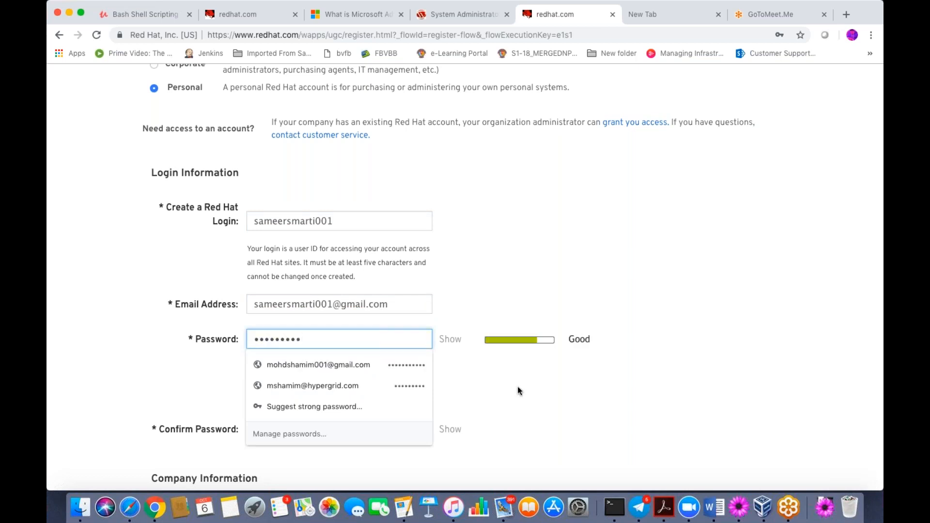
{"action": "left_click", "coordinate": [291, 429]}
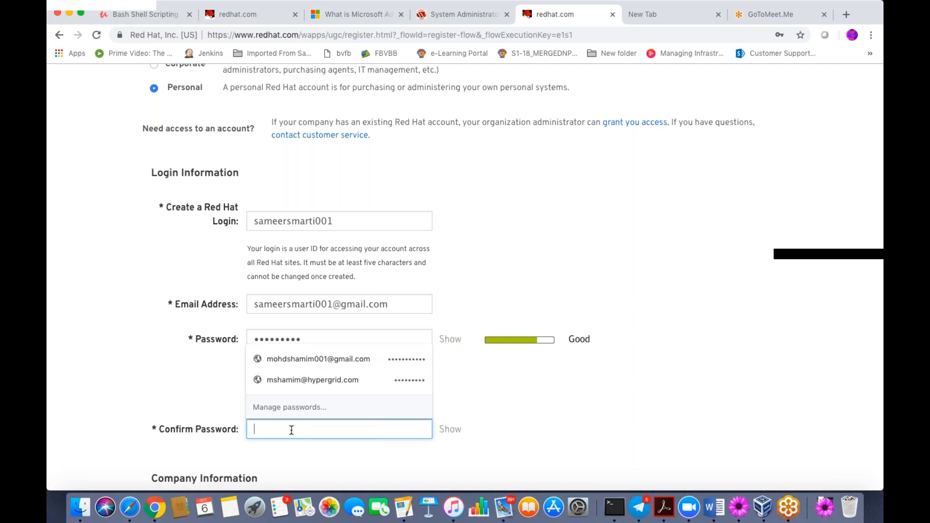
{"action": "type", "text": "*********"}
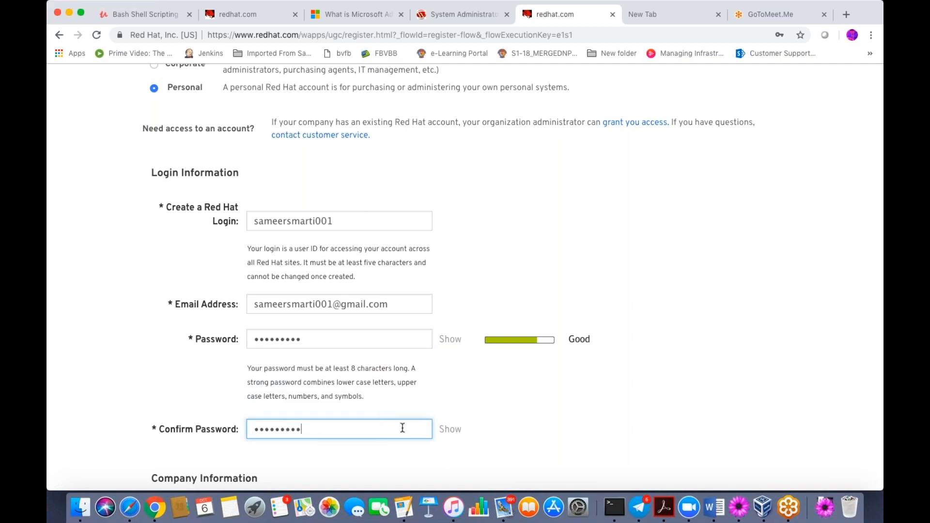
{"action": "key", "text": "BackSpace"}
{"action": "key", "text": "BackSpace"}
{"action": "key", "text": "BackSpace"}
{"action": "key", "text": "BackSpace"}
{"action": "key", "text": "BackSpace"}
{"action": "key", "text": "BackSpace"}
{"action": "key", "text": "BackSpace"}
{"action": "key", "text": "BackSpace"}
{"action": "key", "text": "BackSpace"}
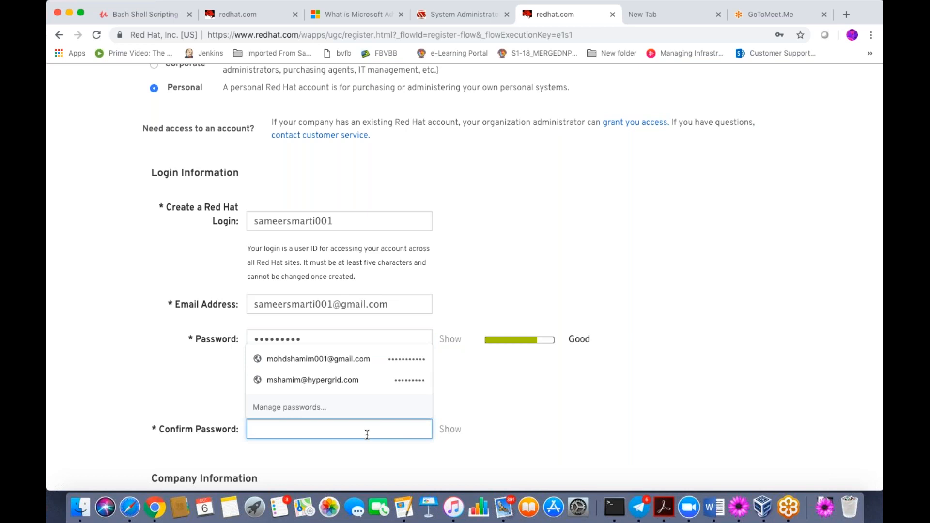
{"action": "type", "text": "*********"}
{"action": "left_click", "coordinate": [591, 389]}
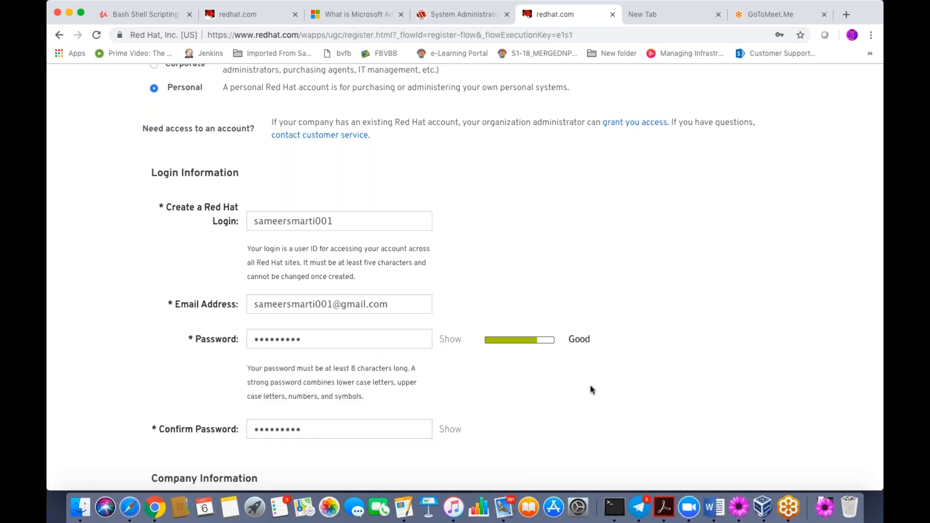
{"action": "scroll", "coordinate": [590, 390], "scroll_direction": "down", "scroll_amount": 1}
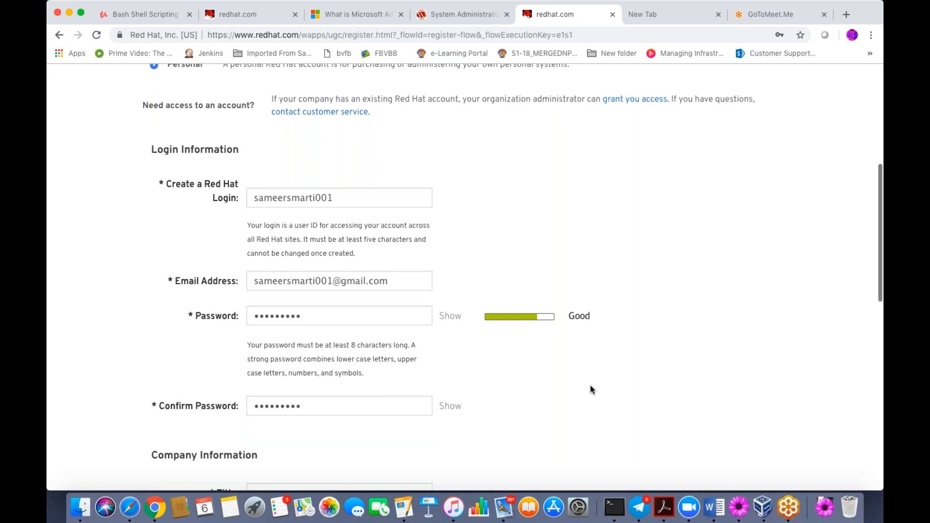
{"action": "scroll", "coordinate": [590, 389], "scroll_direction": "down", "scroll_amount": 5}
{"action": "left_click", "coordinate": [358, 377]}
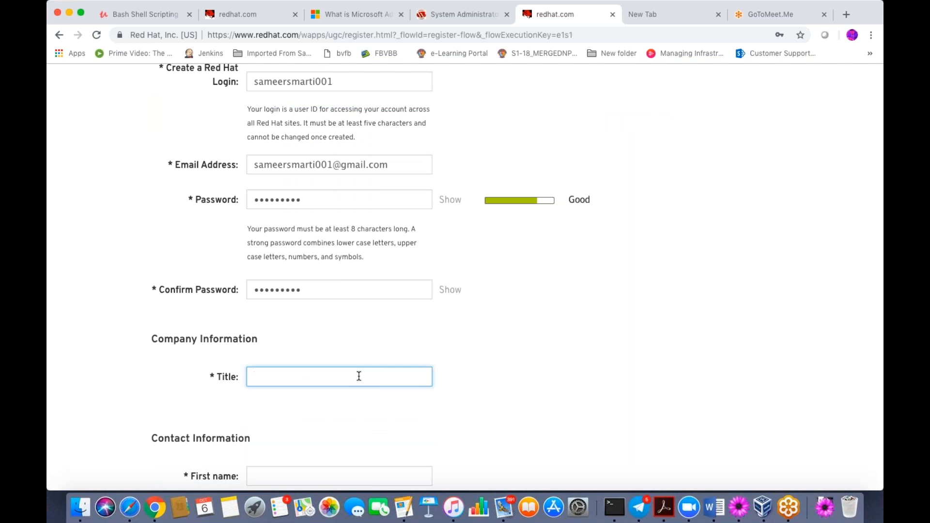
- Enter 'hcl' as the company title
{"action": "type", "text": "hcl"}
{"action": "left_click", "coordinate": [493, 381]}
{"action": "scroll", "coordinate": [495, 381], "scroll_direction": "down", "scroll_amount": 1}
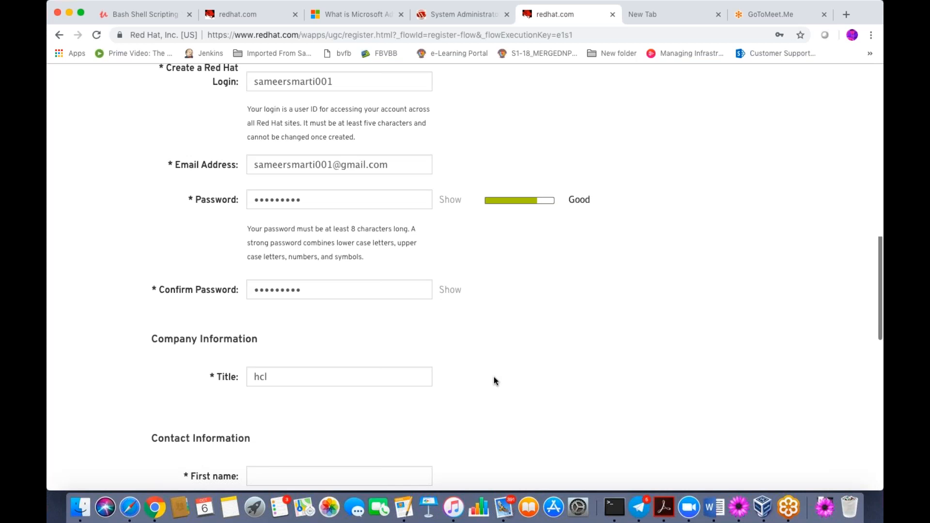
{"action": "scroll", "coordinate": [494, 380], "scroll_direction": "down", "scroll_amount": 3}
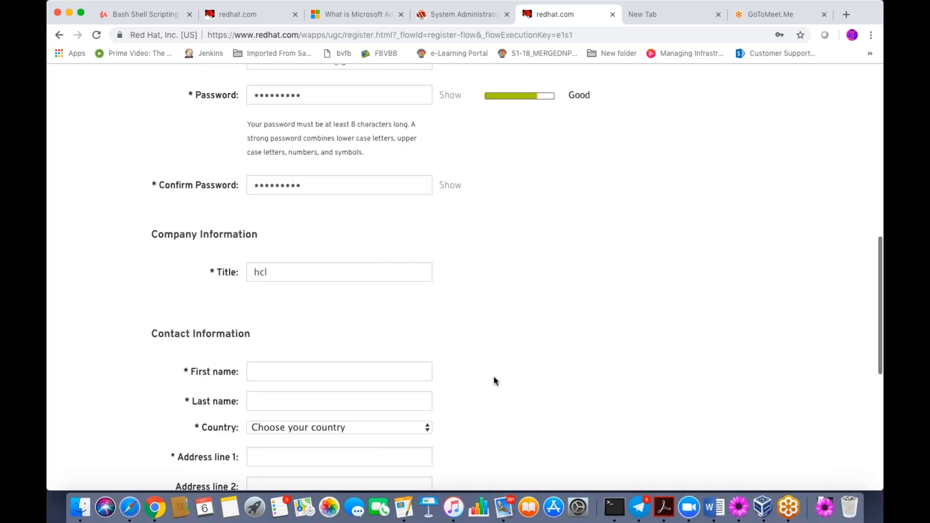
{"action": "scroll", "coordinate": [494, 381], "scroll_direction": "down", "scroll_amount": 1}
- Fill in the contact's first and last name, and the country and address from the second saved autofill entry
{"action": "left_click", "coordinate": [348, 337]}
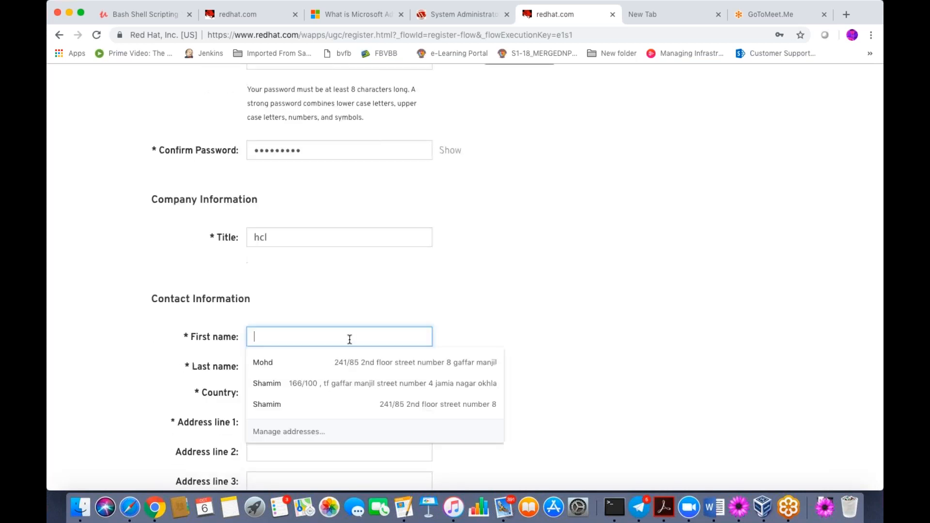
{"action": "left_click", "coordinate": [319, 361]}
{"action": "type", "text": "shamim"}
{"action": "key", "text": "BackSpace"}
{"action": "key", "text": "BackSpace"}
{"action": "key", "text": "BackSpace"}
{"action": "key", "text": "BackSpace"}
{"action": "key", "text": "BackSpace"}
{"action": "key", "text": "BackSpace"}
{"action": "key", "text": "BackSpace"}
{"action": "key", "text": "BackSpace"}
{"action": "key", "text": "BackSpace"}
{"action": "key", "text": "BackSpace"}
{"action": "key", "text": "Down"}
{"action": "key", "text": "Down"}
{"action": "key", "text": "Return"}
{"action": "key", "text": "Tab"}
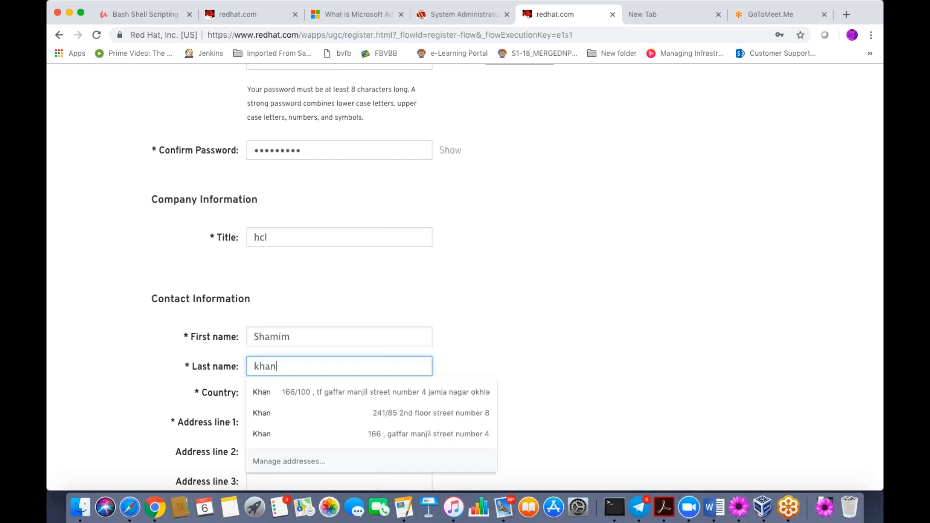
{"action": "key", "text": "Down"}
{"action": "key", "text": "Return"}
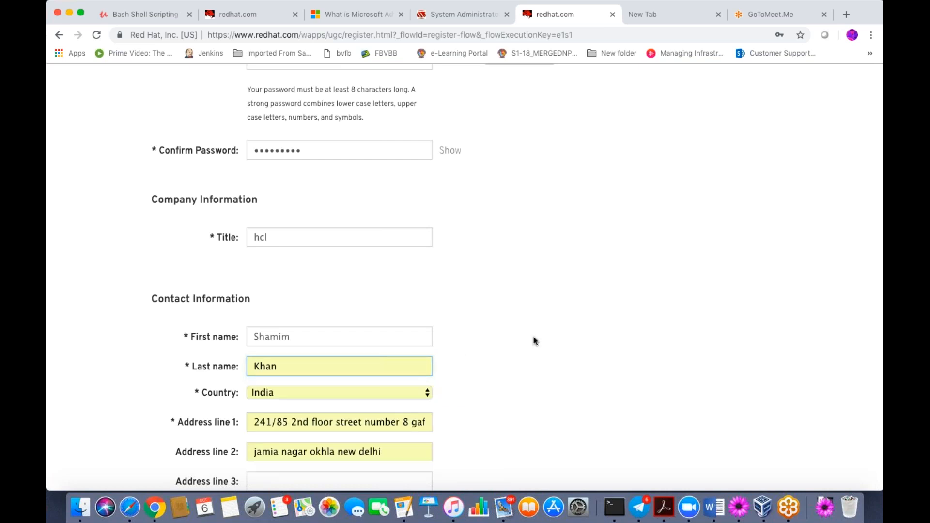
- Submit the new-account registration form
{"action": "scroll", "coordinate": [534, 340], "scroll_direction": "down", "scroll_amount": 1}
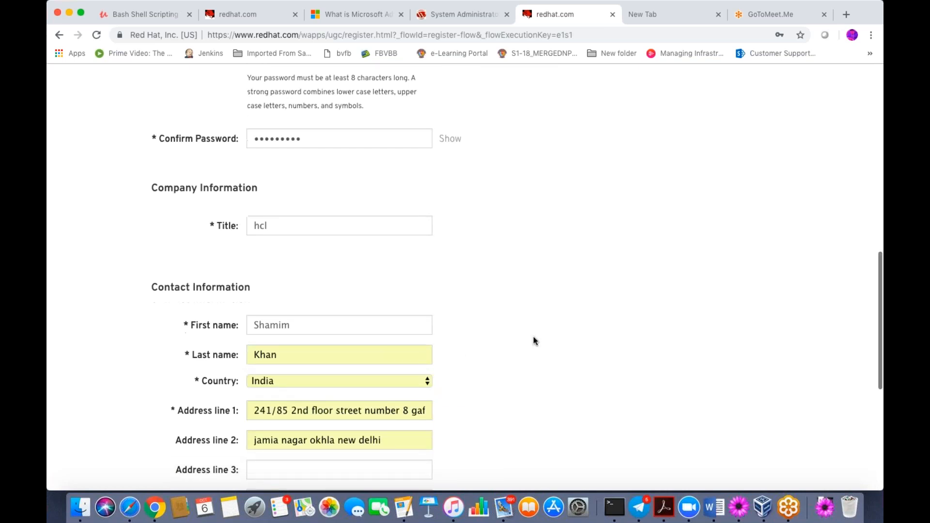
{"action": "scroll", "coordinate": [534, 341], "scroll_direction": "down", "scroll_amount": 5}
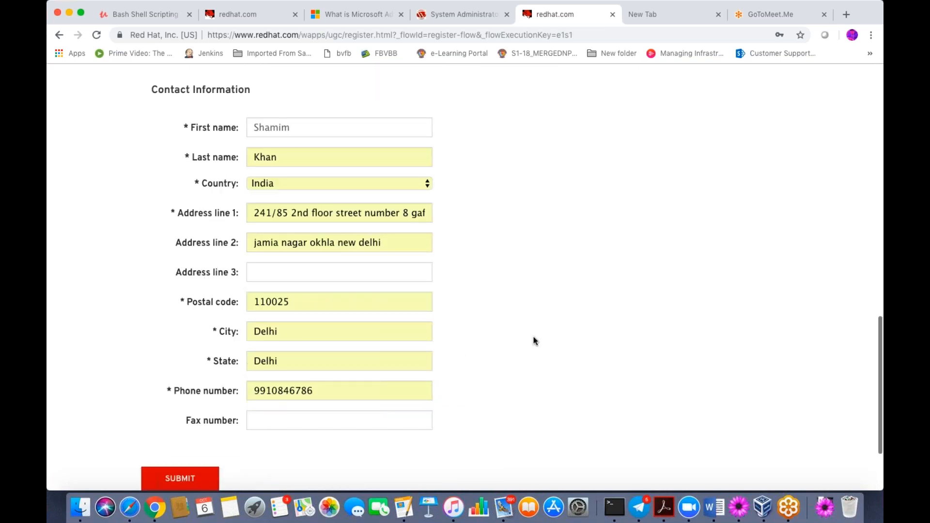
{"action": "scroll", "coordinate": [534, 341], "scroll_direction": "down", "scroll_amount": 3}
{"action": "left_click", "coordinate": [189, 380]}
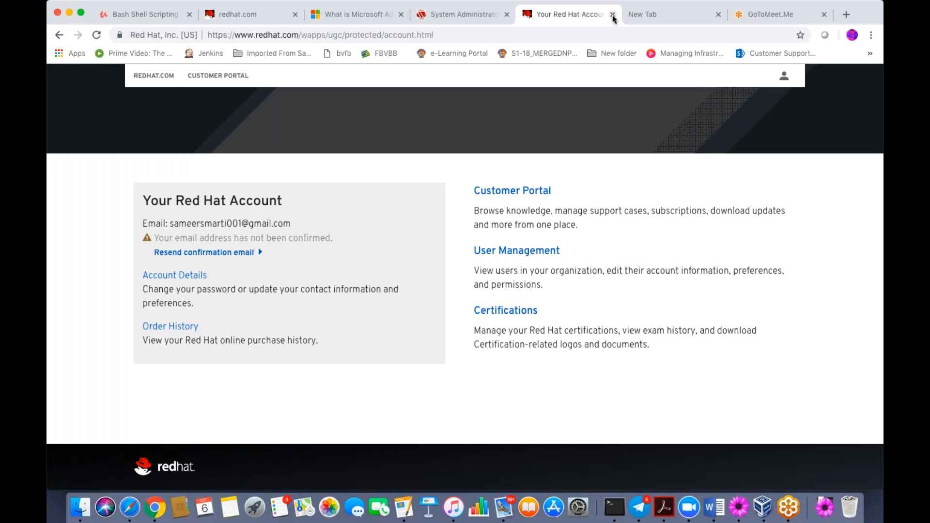
- Log out of the new account and close its Red Hat tab
{"action": "left_click", "coordinate": [786, 82]}
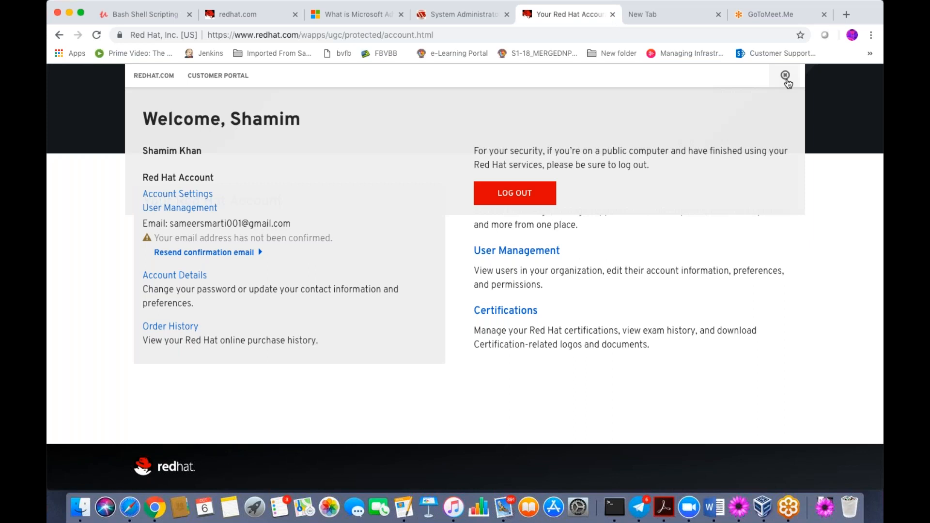
{"action": "left_click", "coordinate": [515, 193]}
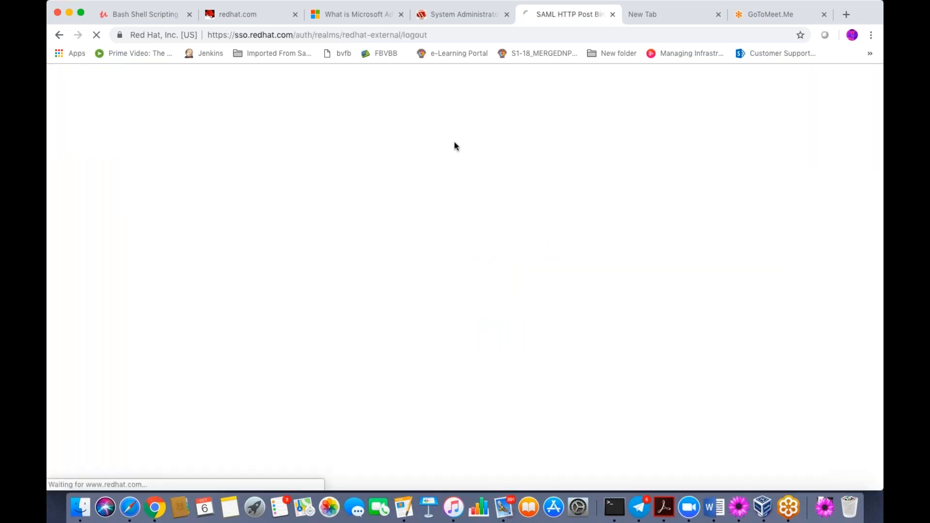
{"action": "left_click", "coordinate": [612, 14]}
{"action": "key", "text": "super+t"}
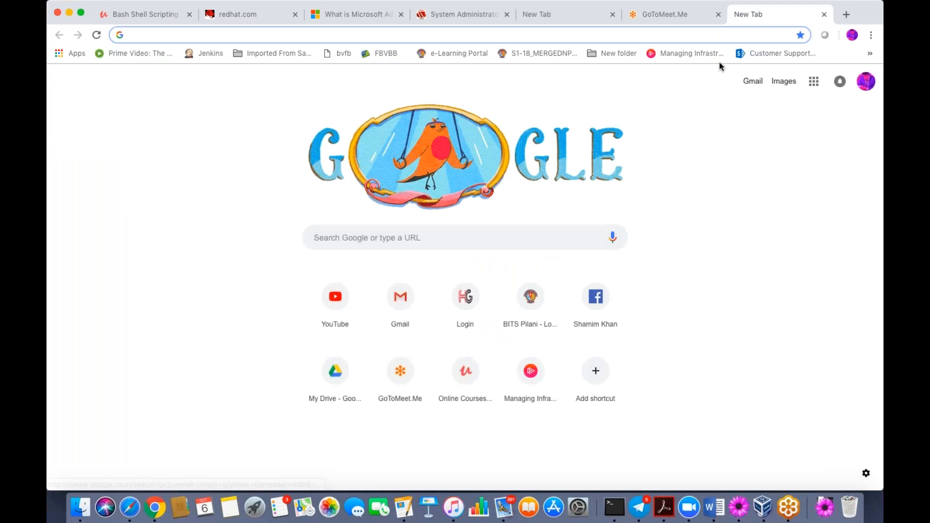
- Sign in with the other saved Red Hat login and open the Customer Portal home
{"action": "left_click", "coordinate": [271, 14]}
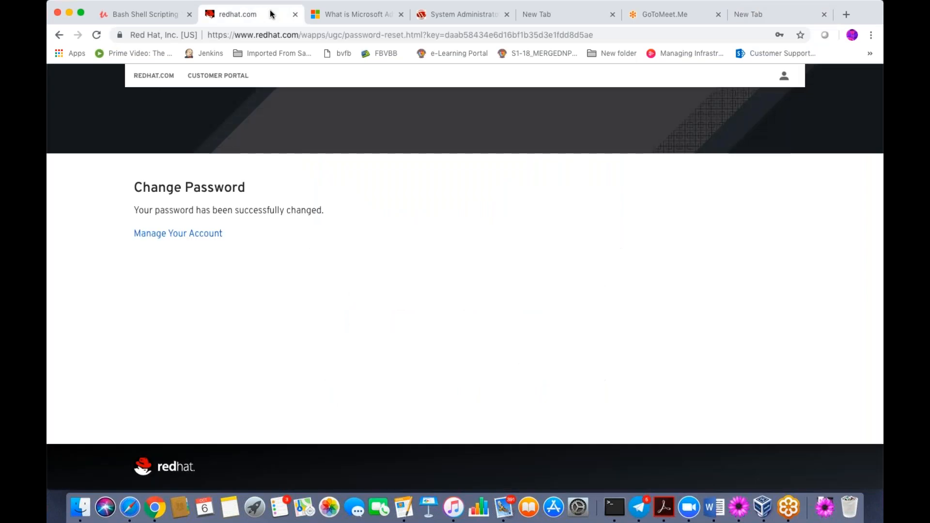
{"action": "left_click", "coordinate": [173, 234]}
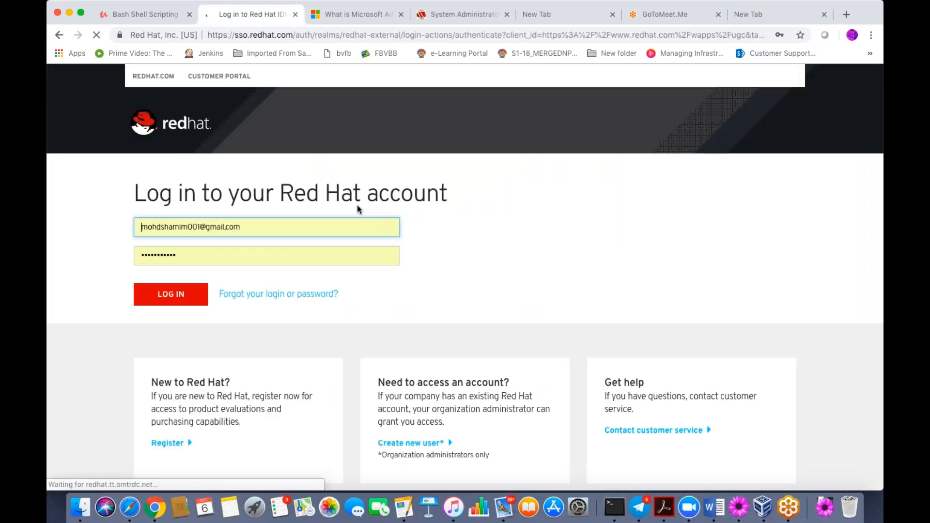
{"action": "left_click_drag", "start_coordinate": [252, 227], "coordinate": [57, 227]}
{"action": "type", "text": "sameers"}
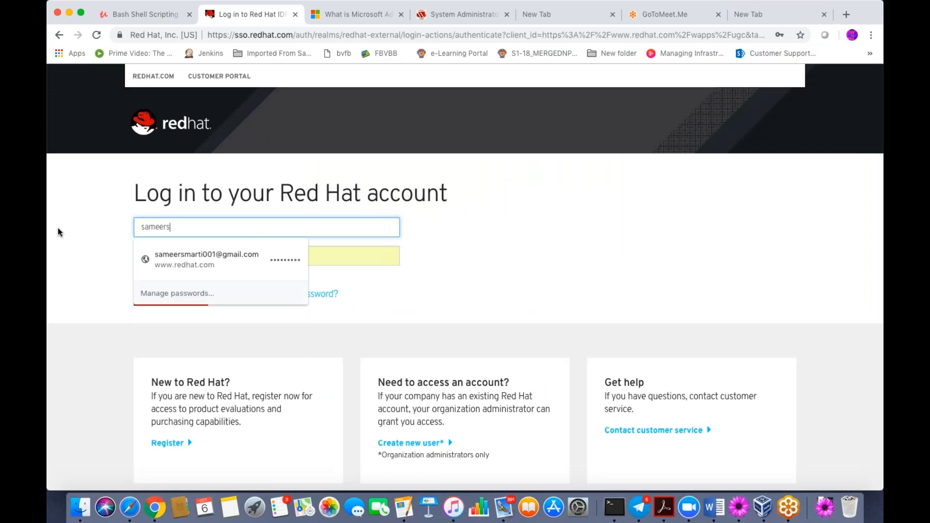
{"action": "left_click", "coordinate": [206, 259]}
{"action": "left_click", "coordinate": [181, 297]}
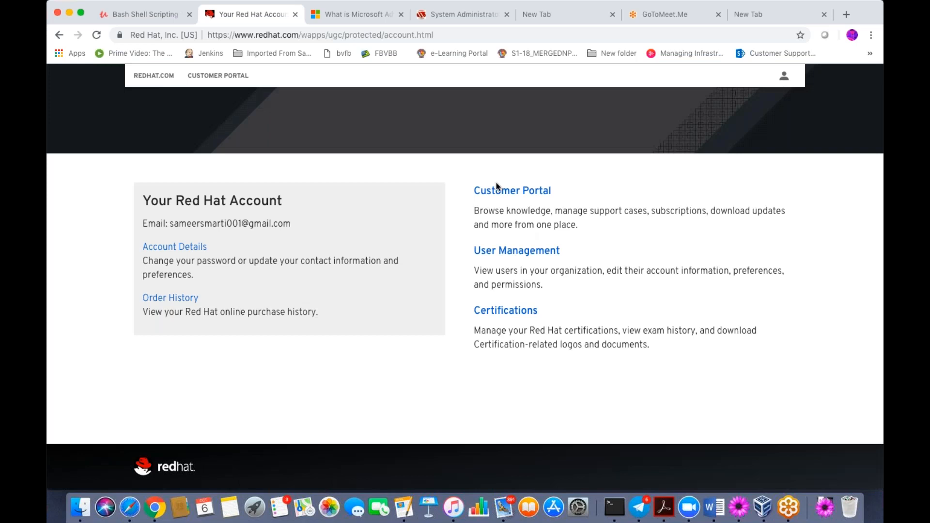
{"action": "left_click", "coordinate": [499, 192]}
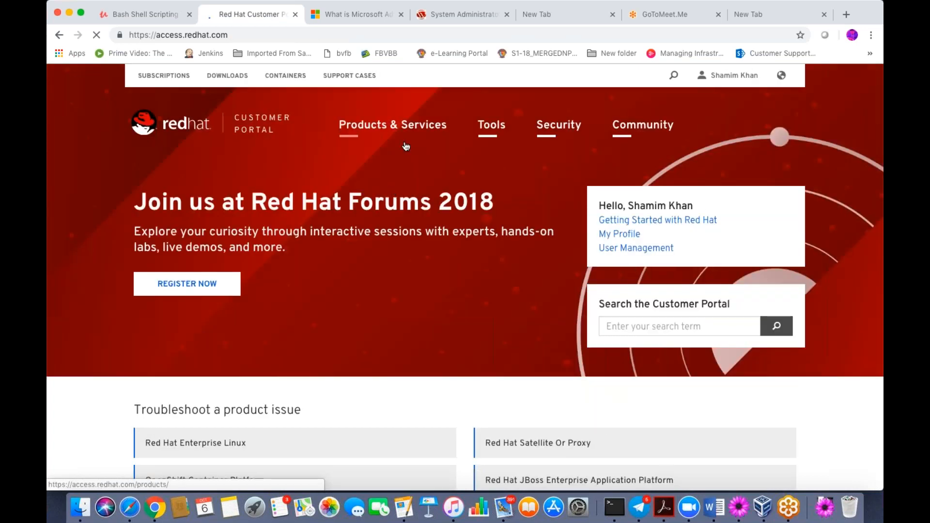
- Open Red Hat Enterprise Linux from Products & Services, then toggle the language panel
{"action": "scroll", "coordinate": [412, 271], "scroll_direction": "down", "scroll_amount": 3}
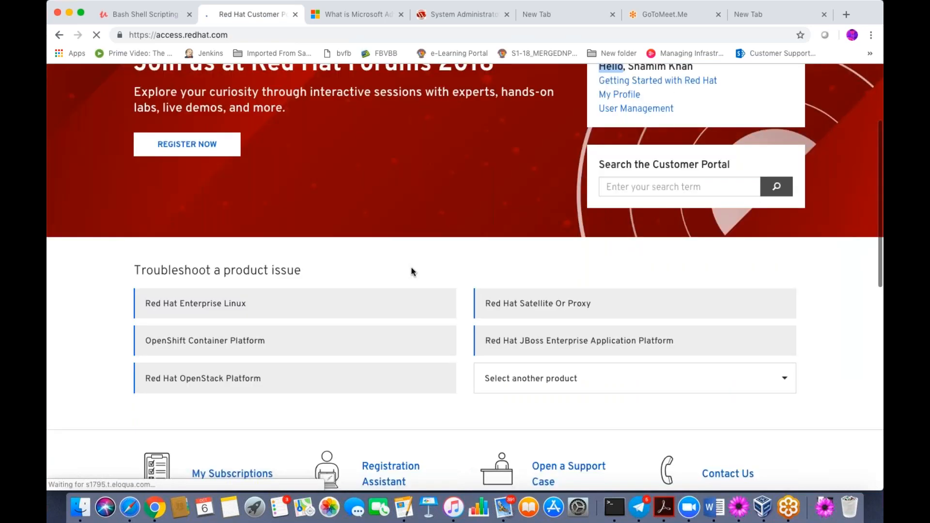
{"action": "scroll", "coordinate": [412, 271], "scroll_direction": "down", "scroll_amount": 1}
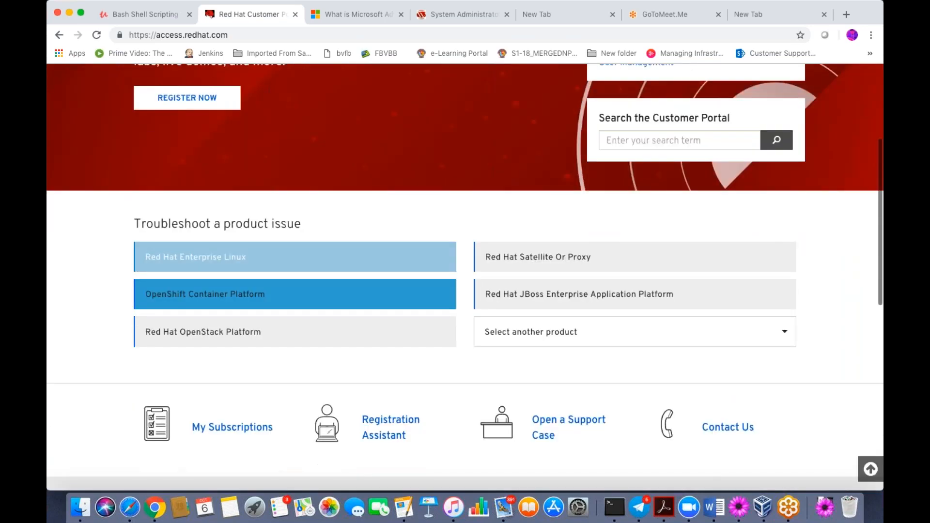
{"action": "scroll", "coordinate": [412, 271], "scroll_direction": "up", "scroll_amount": 2}
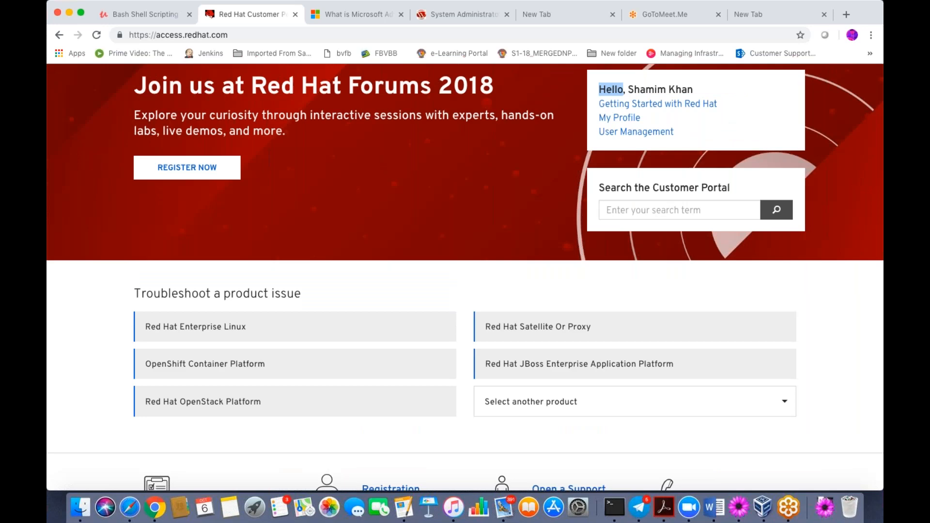
{"action": "scroll", "coordinate": [386, 132], "scroll_direction": "up", "scroll_amount": 3}
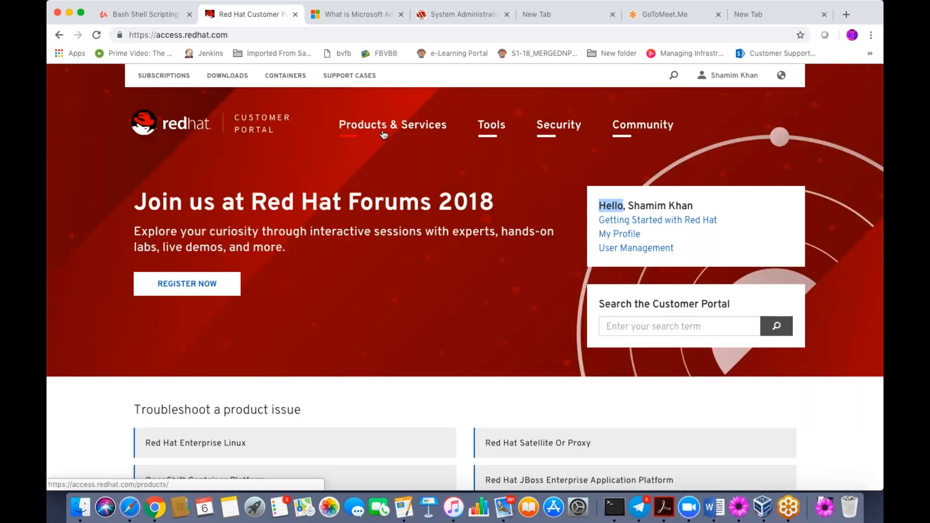
{"action": "left_click", "coordinate": [383, 132]}
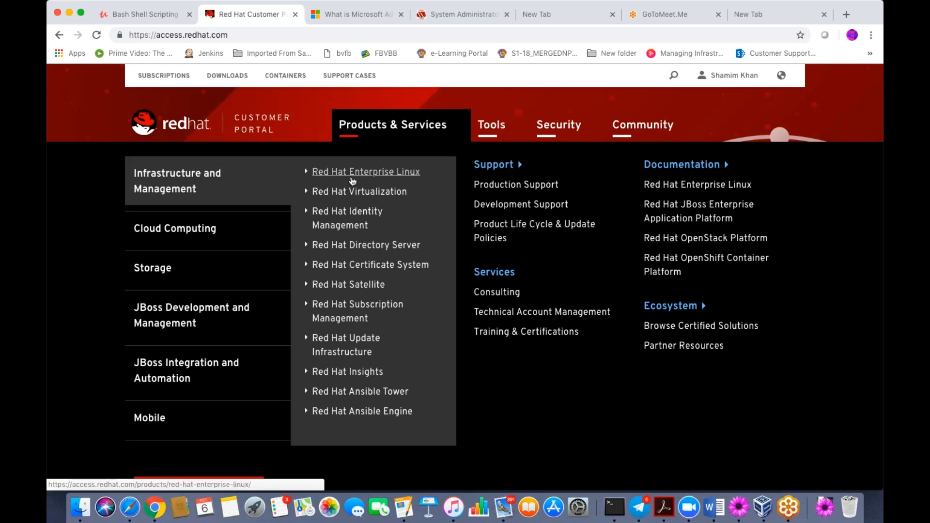
{"action": "left_click", "coordinate": [352, 180]}
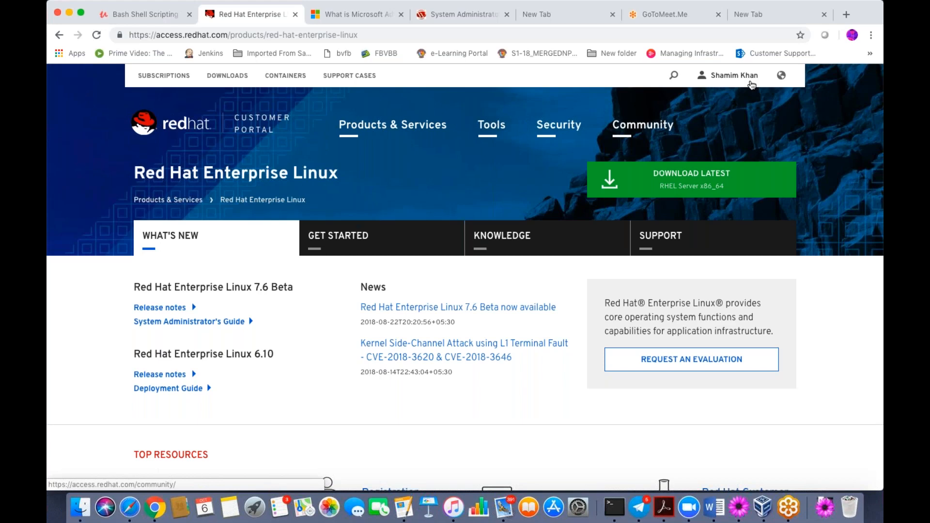
{"action": "left_click", "coordinate": [781, 75]}
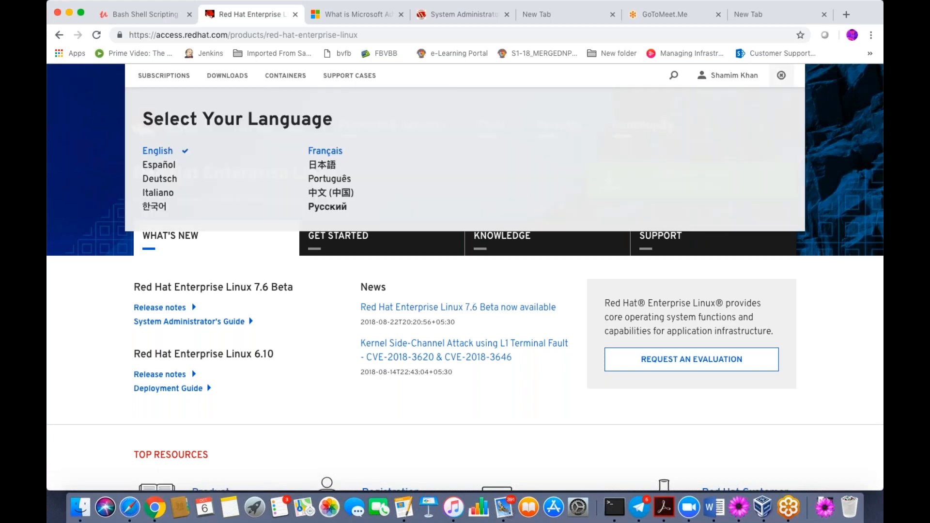
{"action": "left_click", "coordinate": [781, 75]}
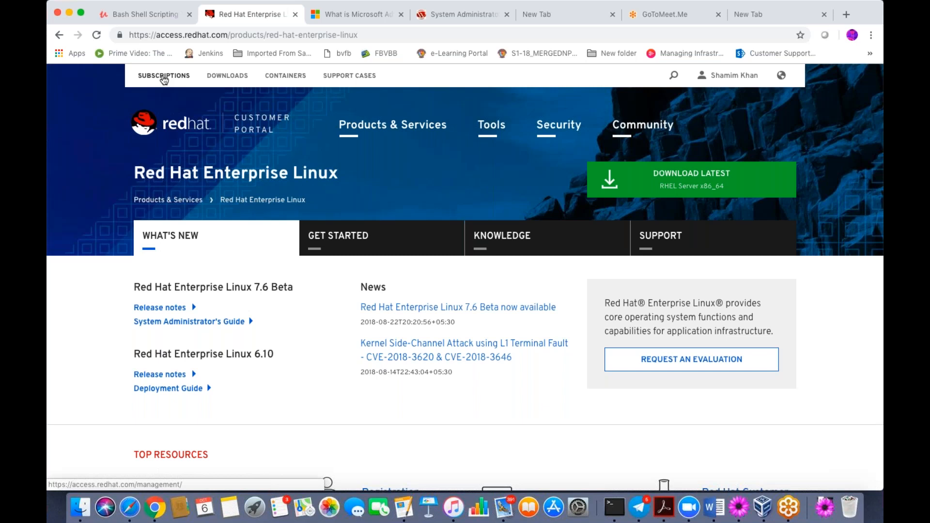
- Review the Subscriptions and Systems tabs, which show no active subscription, then toggle the language panel
{"action": "left_click", "coordinate": [164, 77]}
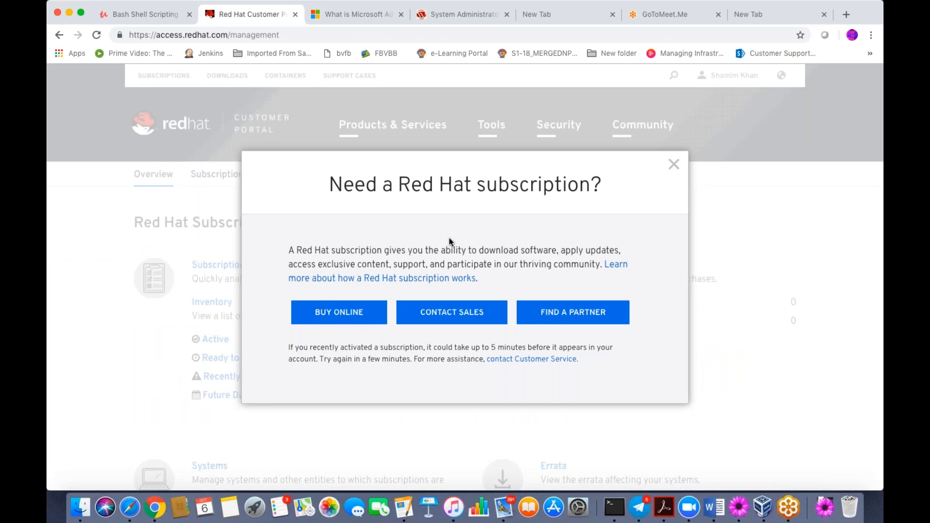
{"action": "left_click", "coordinate": [673, 165]}
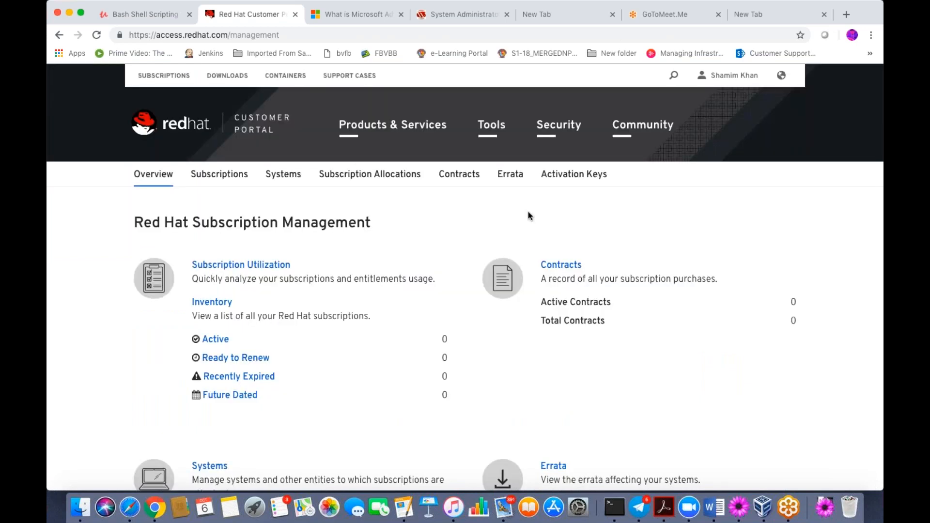
{"action": "left_click", "coordinate": [214, 175]}
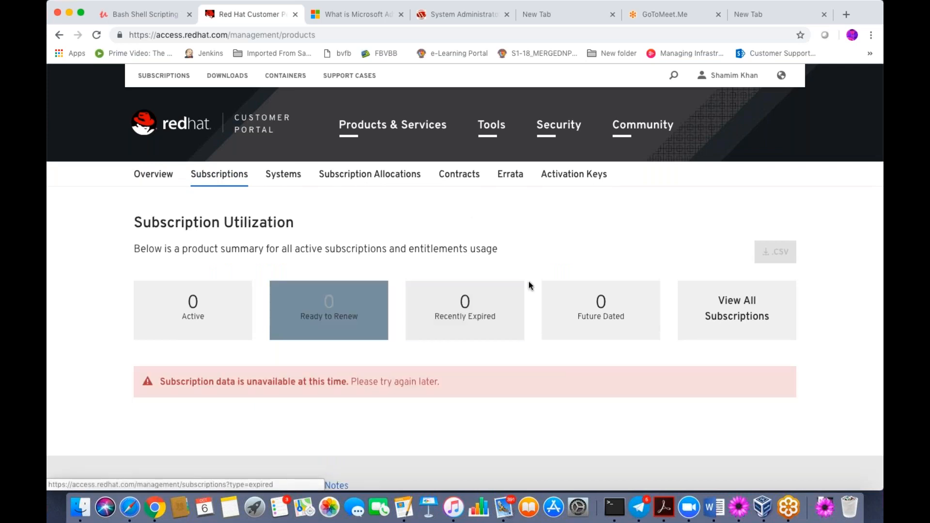
{"action": "left_click", "coordinate": [284, 180]}
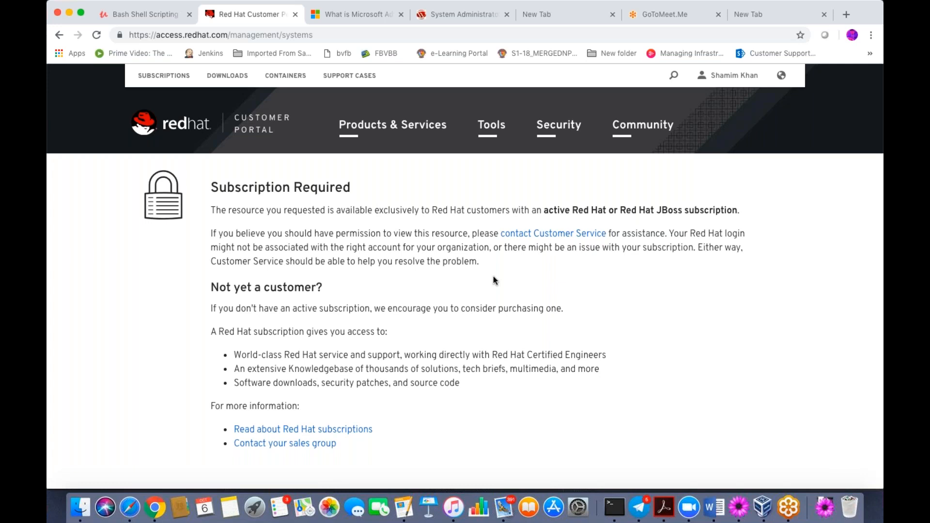
{"action": "left_click", "coordinate": [781, 75]}
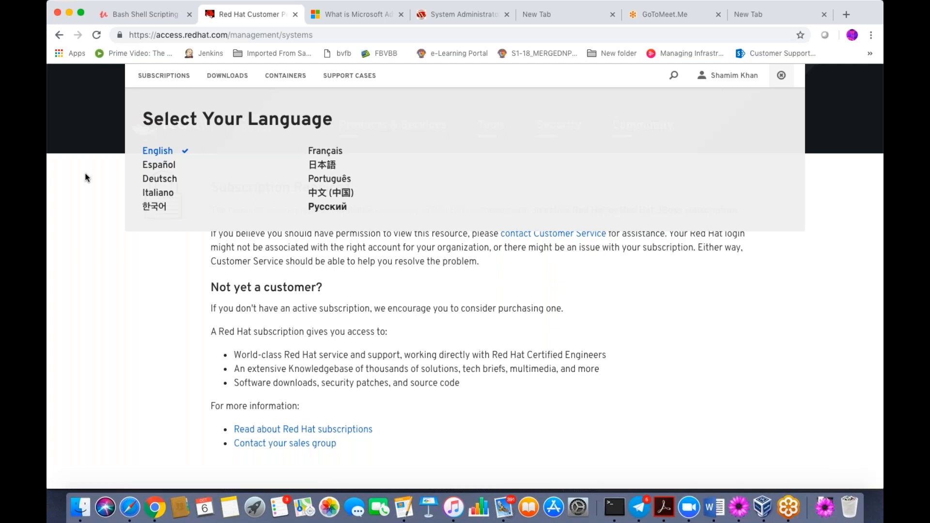
{"action": "left_click", "coordinate": [780, 76]}
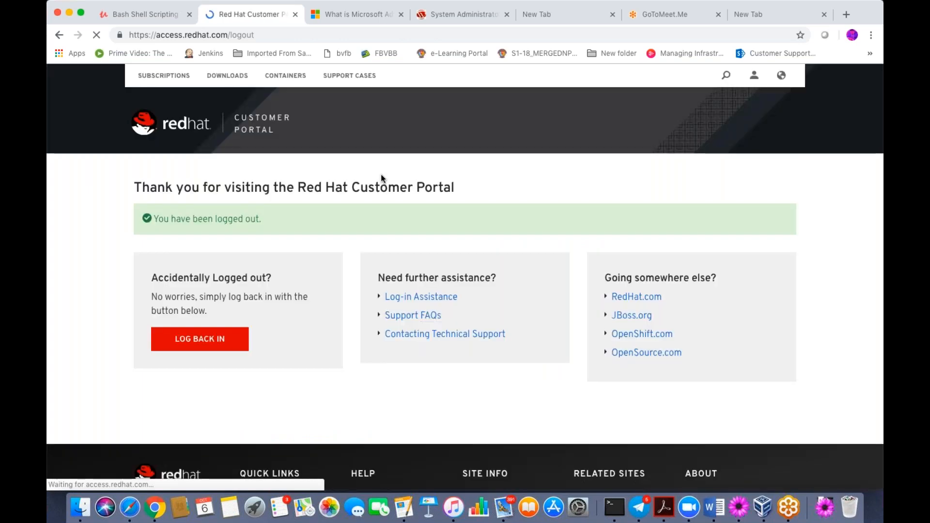
- Sign in to the Red Hat Customer Portal with the saved account login
{"action": "left_click", "coordinate": [754, 81]}
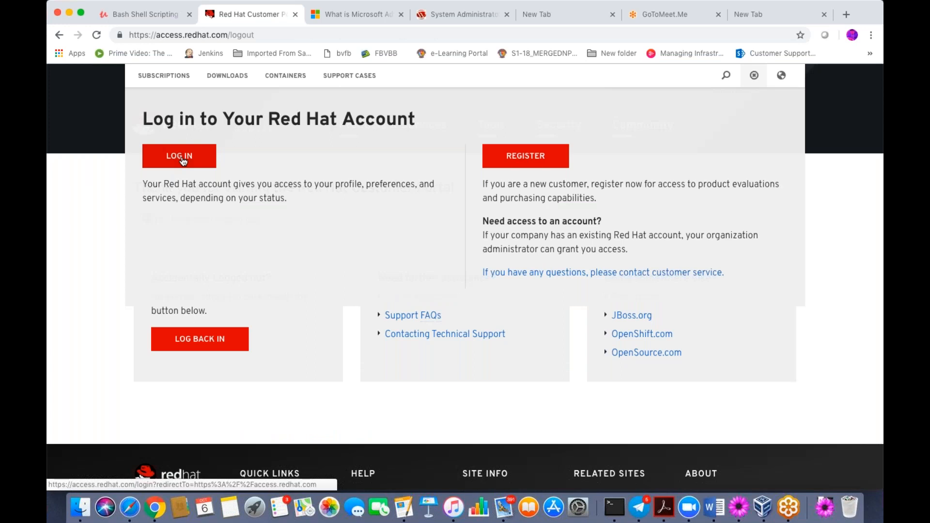
{"action": "left_click", "coordinate": [183, 161]}
{"action": "double_click", "coordinate": [204, 227]}
{"action": "left_click", "coordinate": [194, 272]}
{"action": "left_click", "coordinate": [182, 295]}
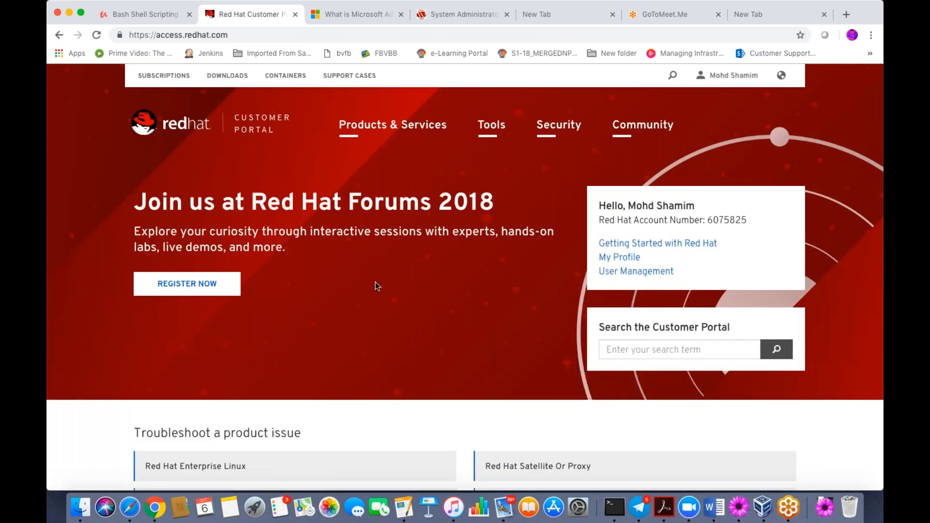
- Open Subscription Management, showing 1 active subscription and 0 contracts
{"action": "scroll", "coordinate": [376, 285], "scroll_direction": "down", "scroll_amount": 2}
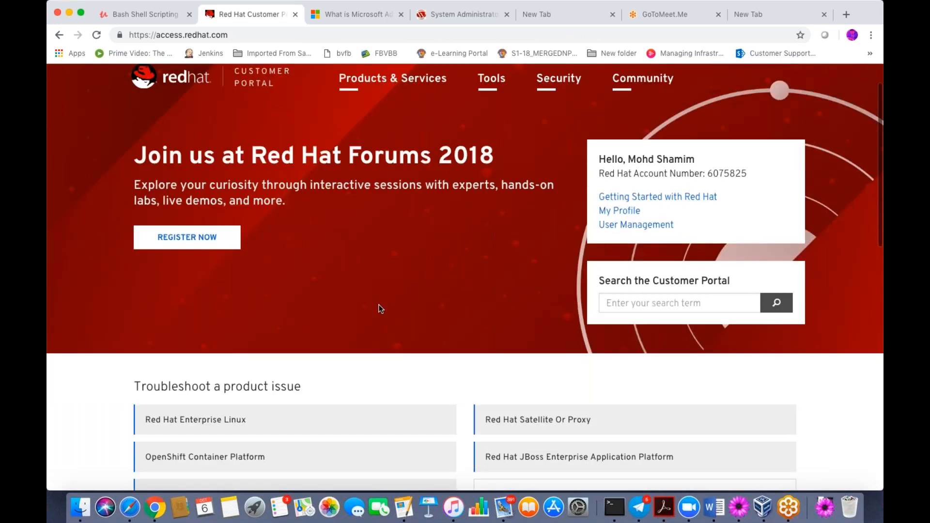
{"action": "scroll", "coordinate": [380, 308], "scroll_direction": "up", "scroll_amount": 1}
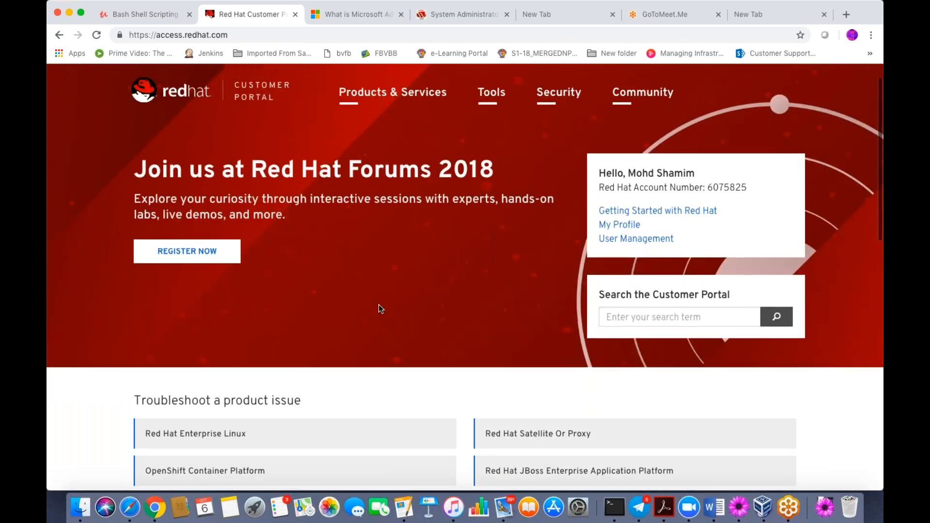
{"action": "key", "text": "Tab"}
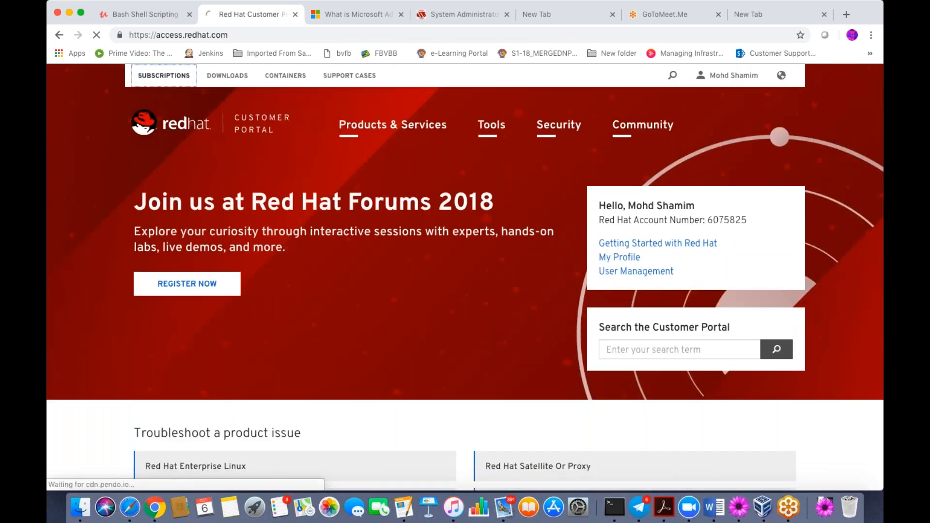
{"action": "key", "text": "Return"}
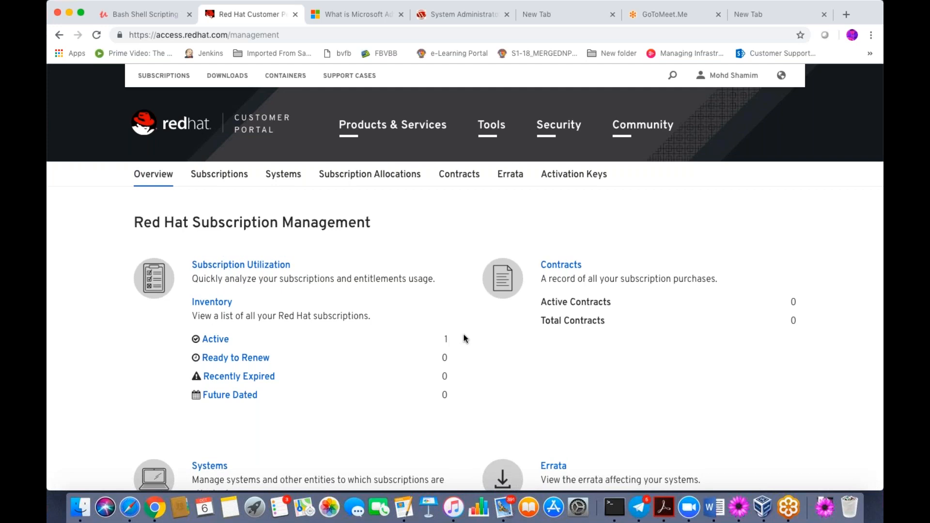
- Show the Systems list with redhat1.localdomain and RHCI1.localdomain registered
{"action": "scroll", "coordinate": [465, 339], "scroll_direction": "down", "scroll_amount": 1}
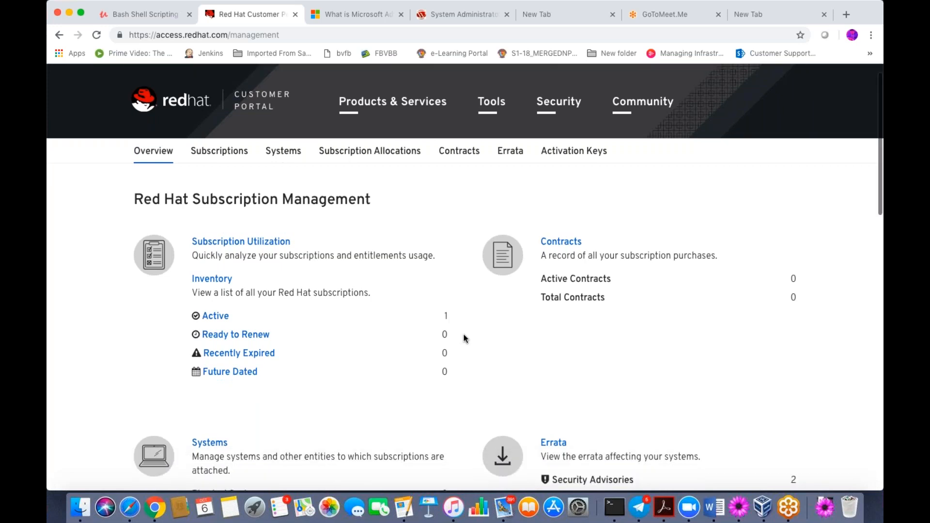
{"action": "scroll", "coordinate": [465, 339], "scroll_direction": "down", "scroll_amount": 3}
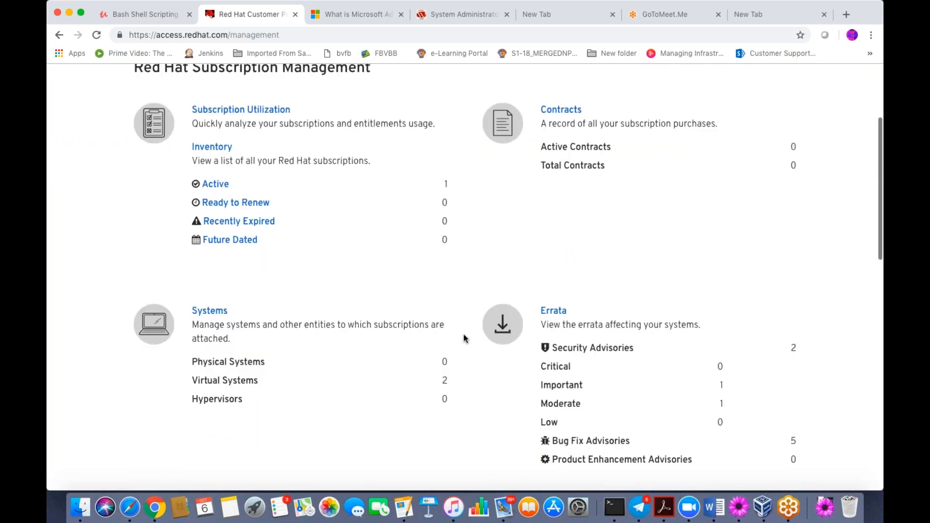
{"action": "scroll", "coordinate": [465, 338], "scroll_direction": "up", "scroll_amount": 3}
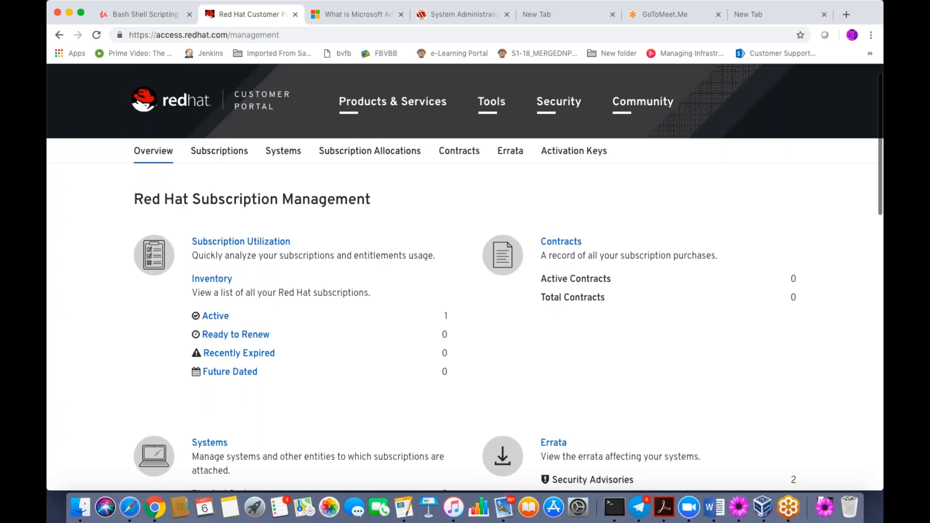
{"action": "left_click", "coordinate": [275, 154]}
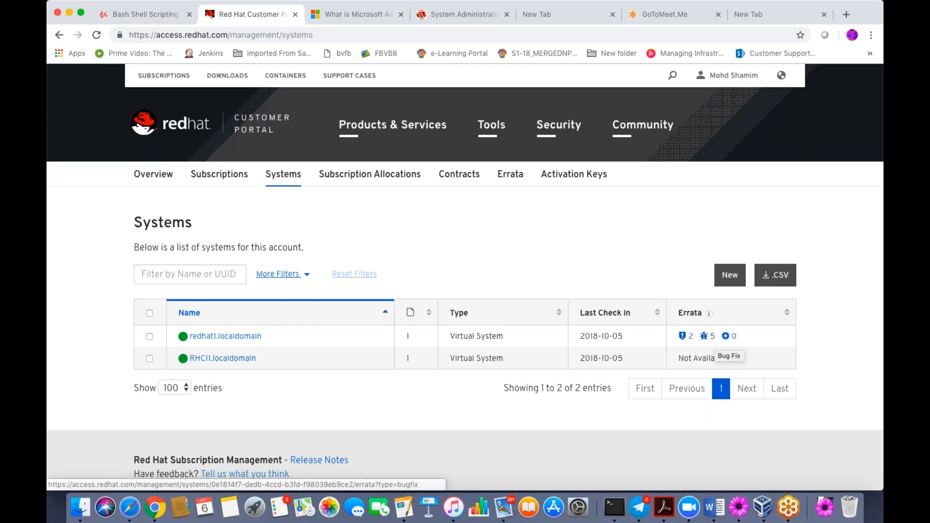
- Minimise the Chrome browser to reveal the desktop
{"action": "left_click", "coordinate": [773, 153]}
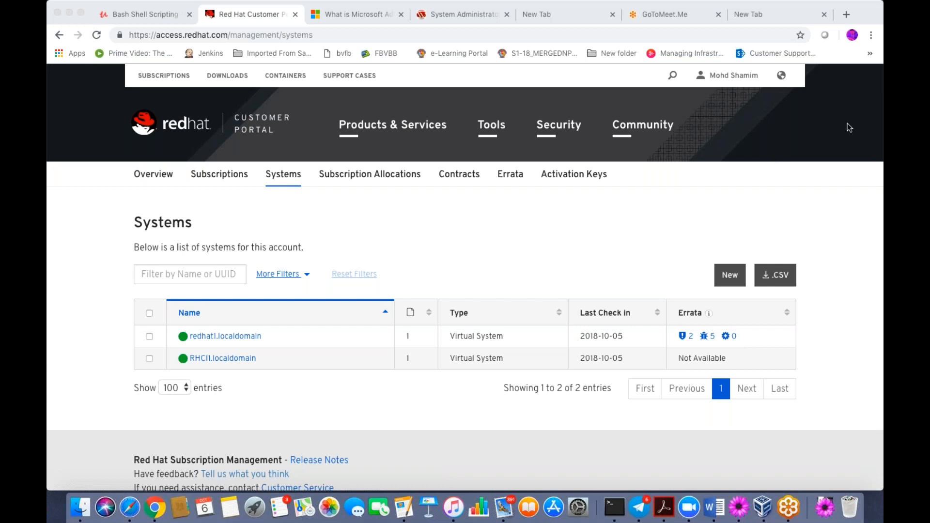
{"action": "left_click", "coordinate": [558, 241]}
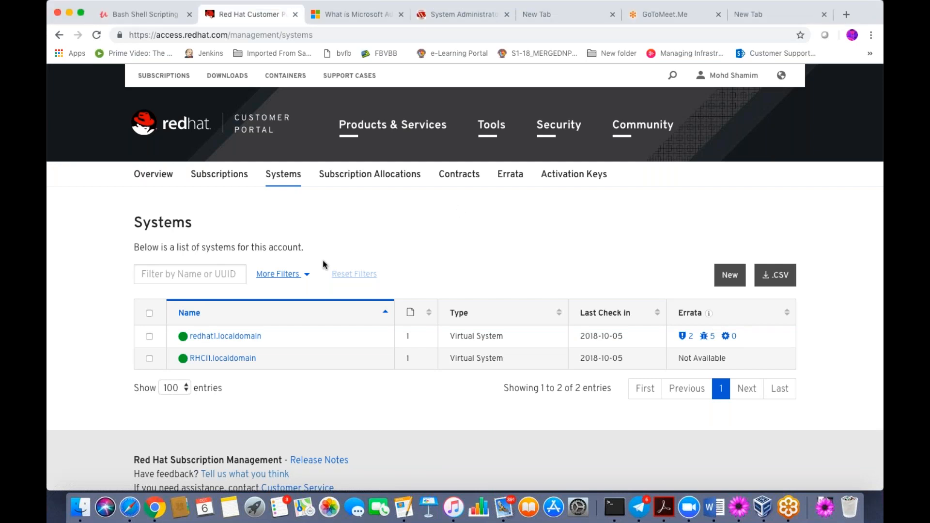
{"action": "left_click", "coordinate": [68, 13]}
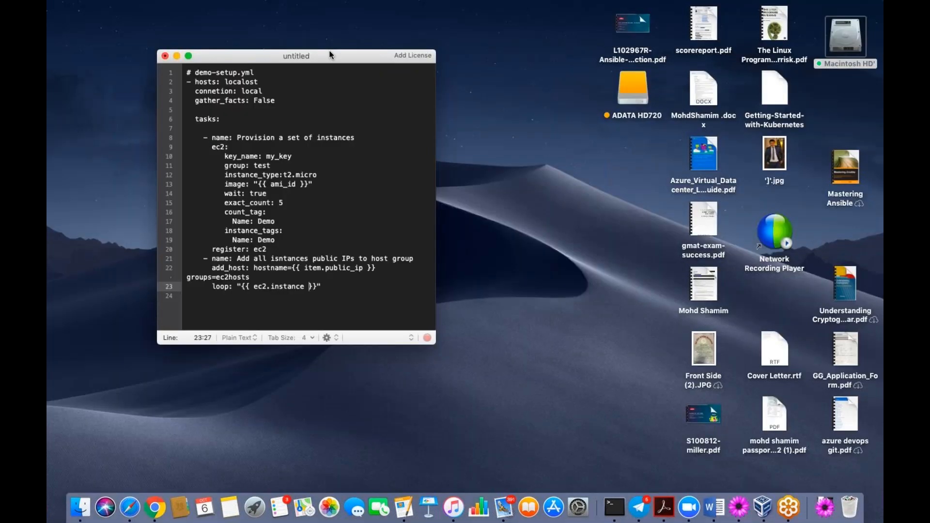
- Start a new VirtualBox machine named RHCI3
{"action": "left_click_drag", "start_coordinate": [330, 50], "coordinate": [356, 40]}
{"action": "left_click", "coordinate": [766, 498]}
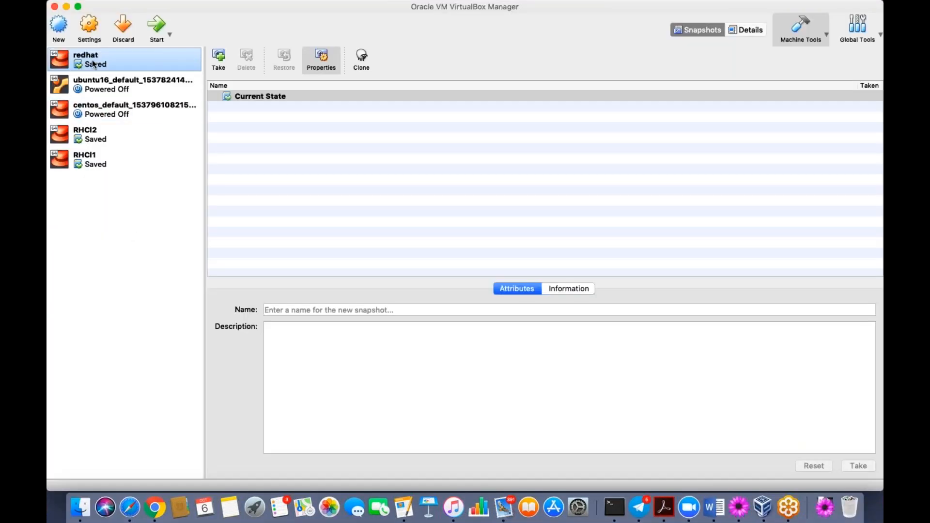
{"action": "left_click", "coordinate": [58, 31]}
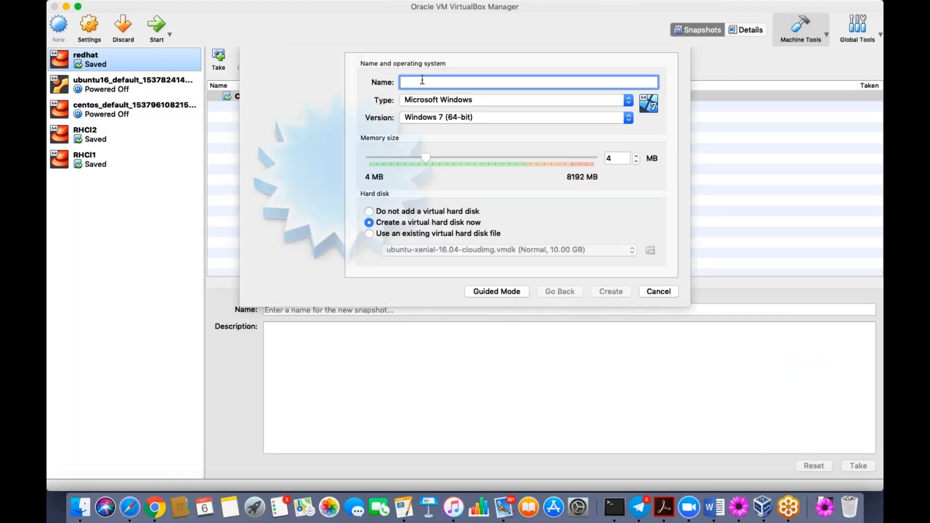
{"action": "type", "text": "R"}
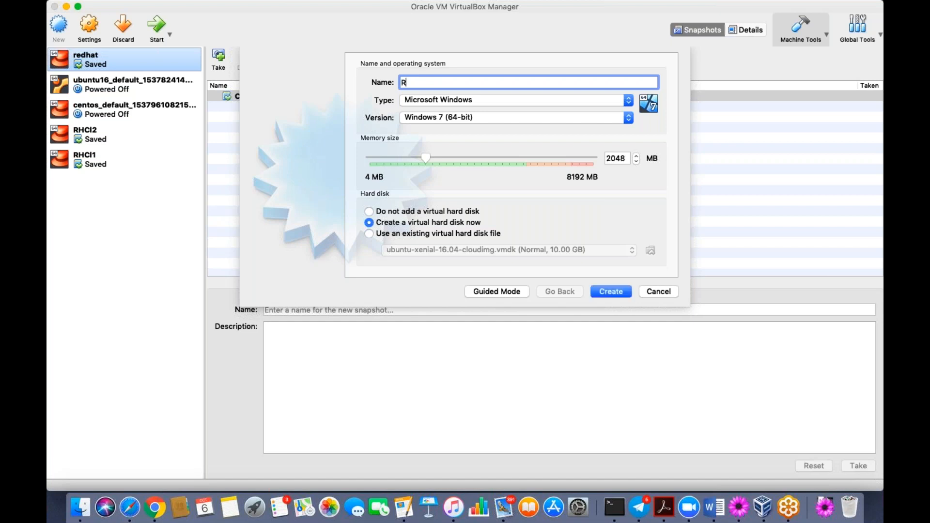
{"action": "type", "text": "C"}
{"action": "key", "text": "BackSpace"}
{"action": "type", "text": "HCI3"}
- Set RHCI3's type to Linux and version to Red Hat (64-bit), and confirm
{"action": "left_click", "coordinate": [626, 103]}
{"action": "left_click", "coordinate": [467, 112]}
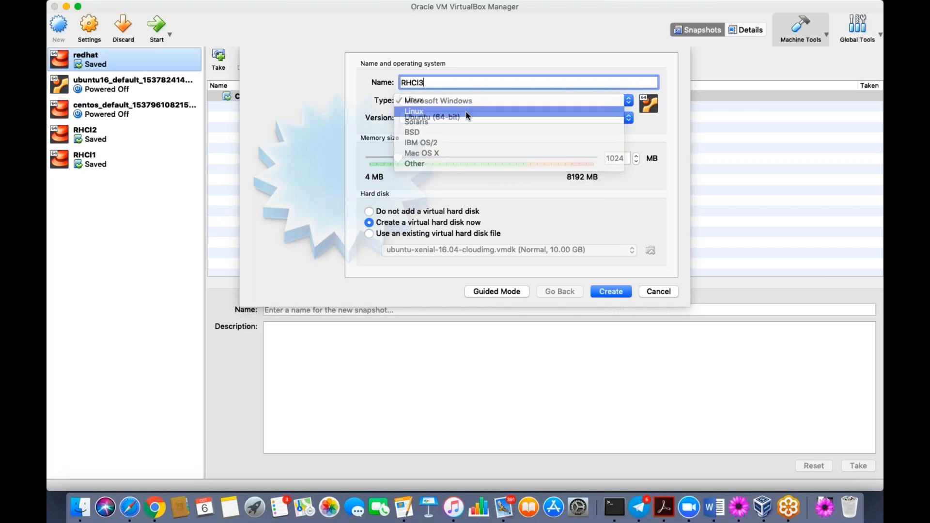
{"action": "left_click", "coordinate": [627, 118]}
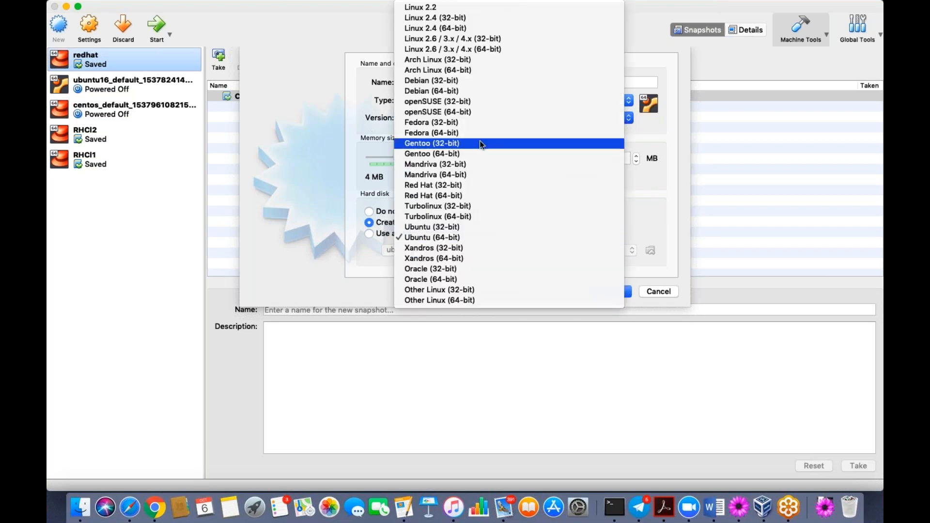
{"action": "left_click", "coordinate": [473, 195]}
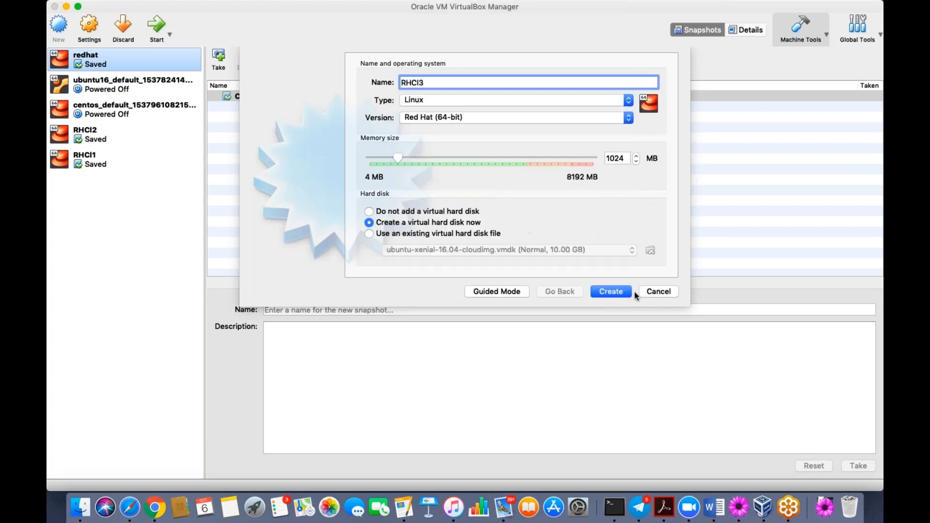
{"action": "left_click", "coordinate": [616, 293]}
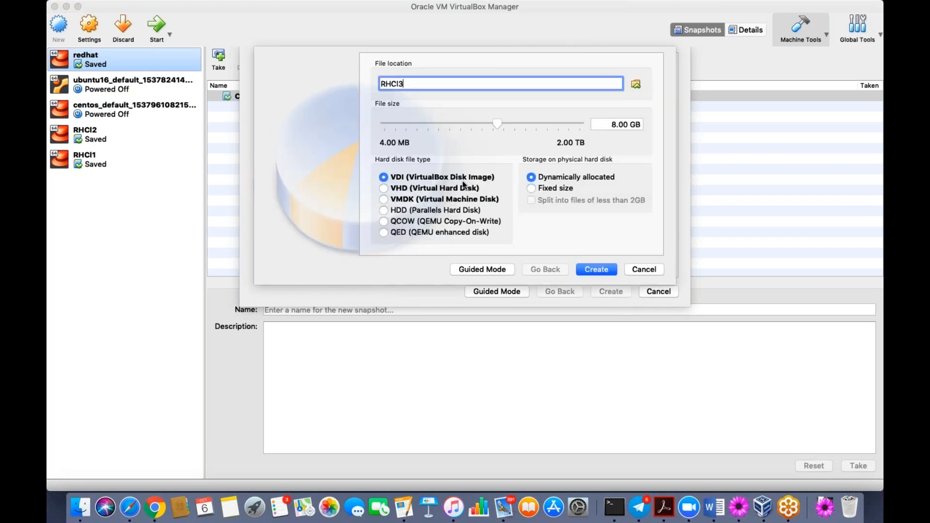
- Create RHCI3's 8 GB VDI disk in virtualisation vms on the ADATA HD720 drive
{"action": "left_click", "coordinate": [636, 85]}
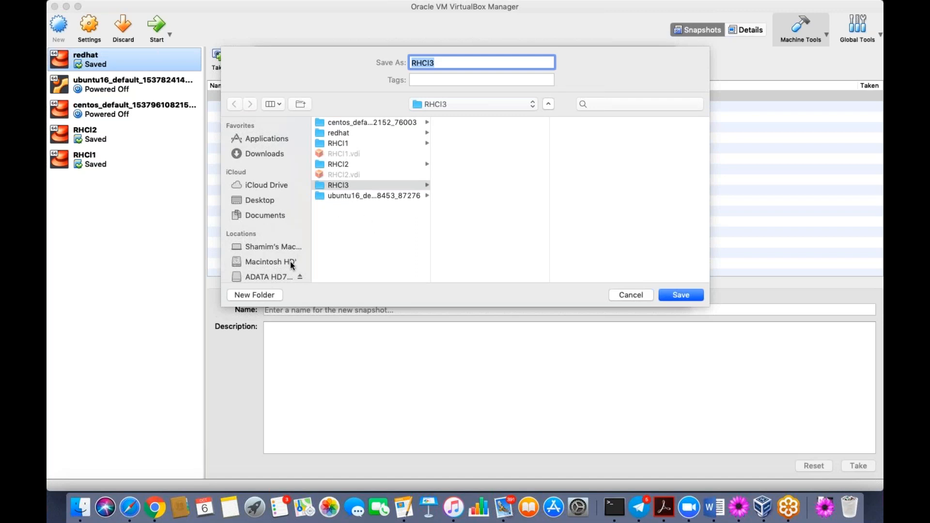
{"action": "left_click", "coordinate": [263, 277]}
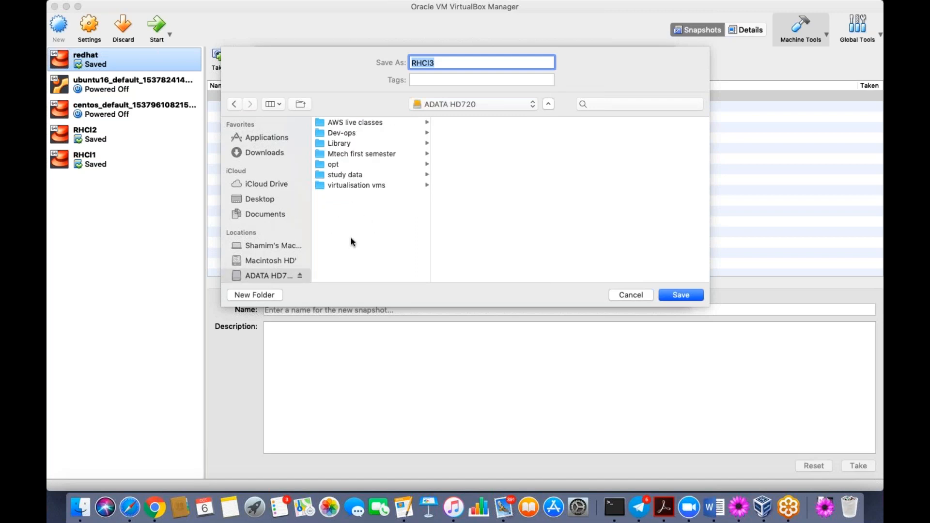
{"action": "left_click", "coordinate": [372, 187]}
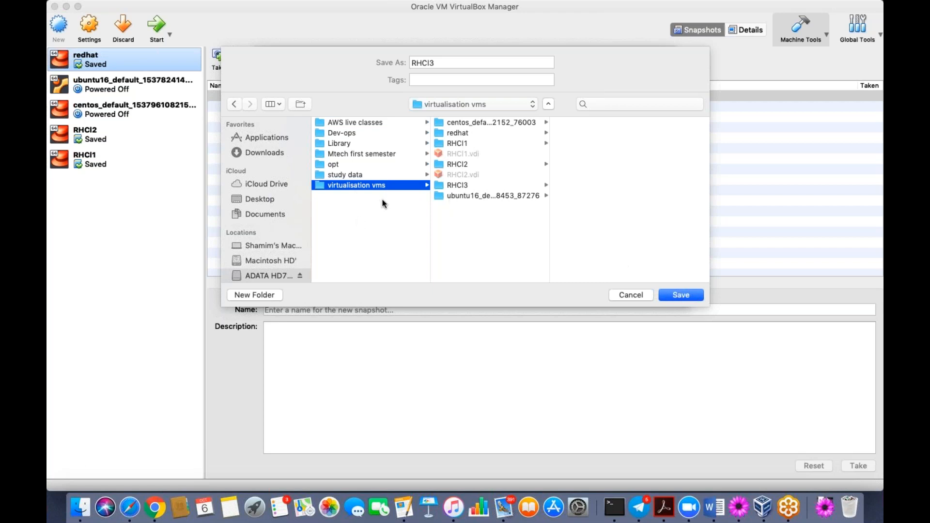
{"action": "left_click", "coordinate": [696, 300]}
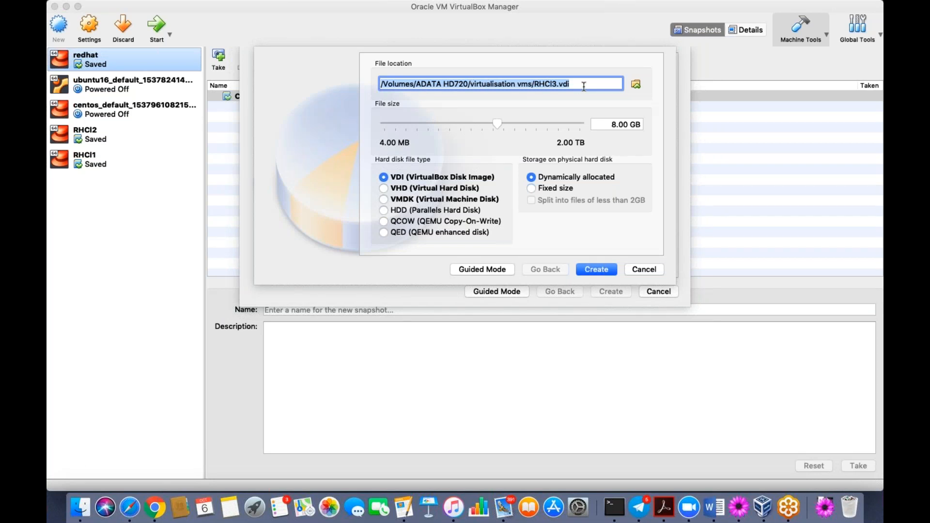
{"action": "left_click", "coordinate": [599, 272]}
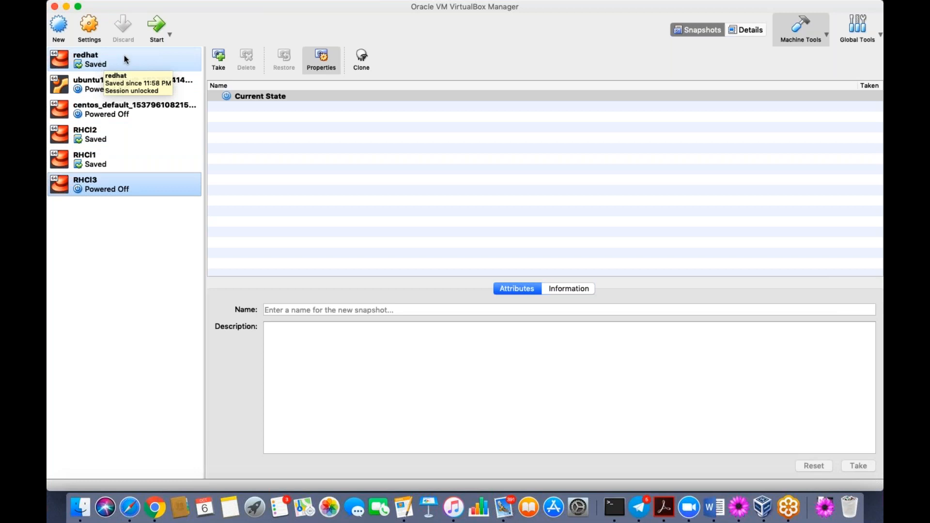
- Select the redhat and RHCI2 machines in the VirtualBox Manager list
{"action": "left_click", "coordinate": [92, 66]}
{"action": "left_click", "coordinate": [98, 144]}
{"action": "left_click", "coordinate": [92, 162], "text": "super"}
- Select the RHCI3 machine in the VirtualBox Manager list
{"action": "left_click", "coordinate": [95, 139]}
{"action": "left_click", "coordinate": [91, 174], "text": "super"}
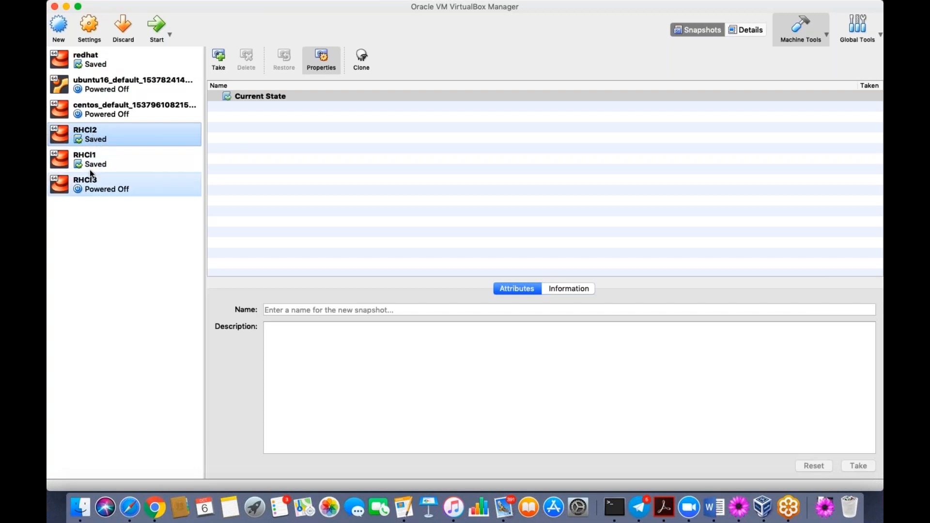
{"action": "left_click", "coordinate": [88, 62]}
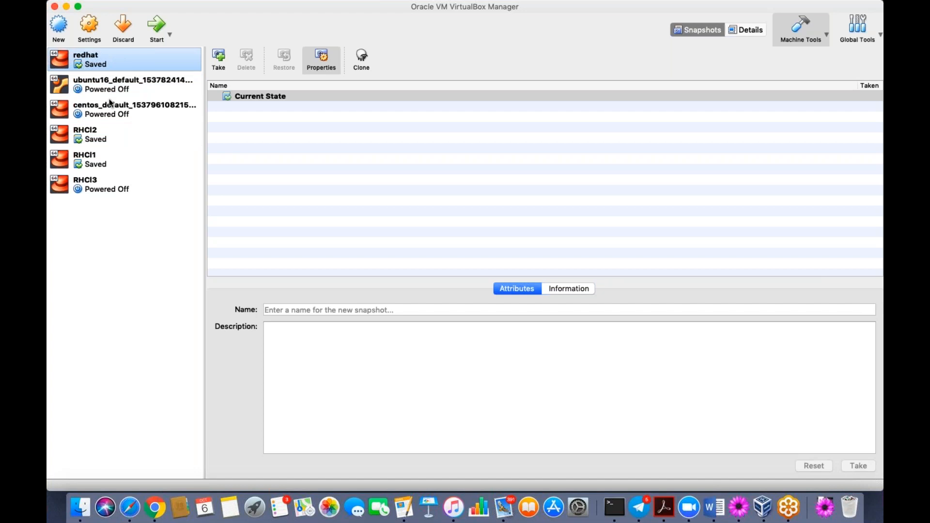
{"action": "left_click", "coordinate": [95, 191]}
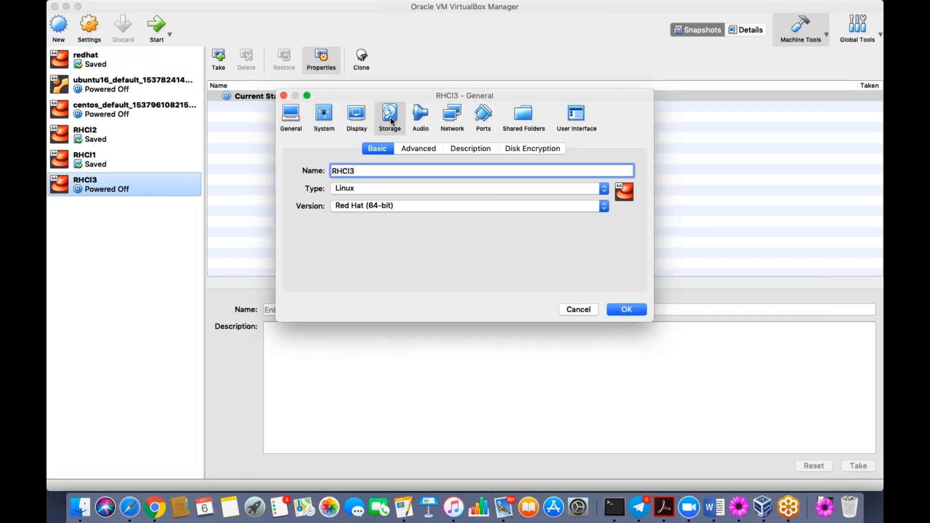
- Insert rhel-server-7.3-x86_64-dvd.iso into RHCI3's empty optical drive and save the storage settings
{"action": "left_click", "coordinate": [390, 117]}
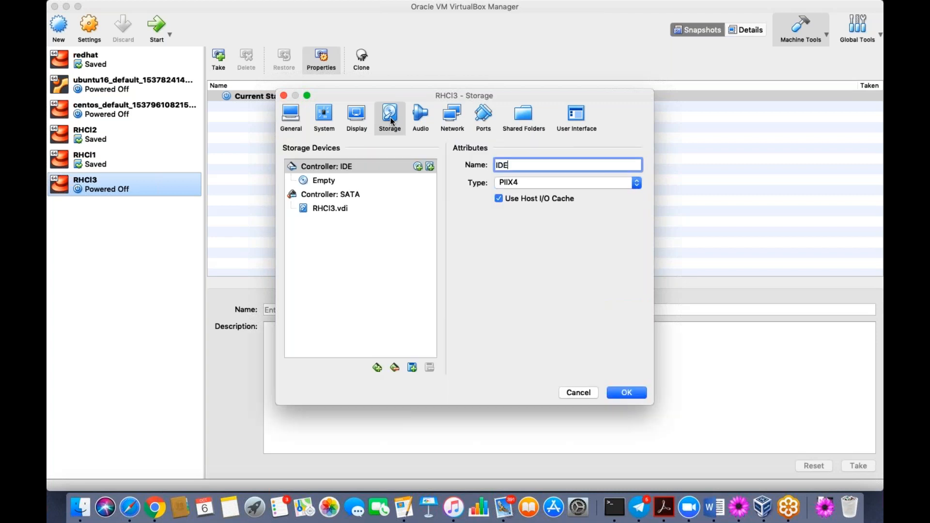
{"action": "left_click", "coordinate": [324, 181]}
{"action": "left_click", "coordinate": [639, 168]}
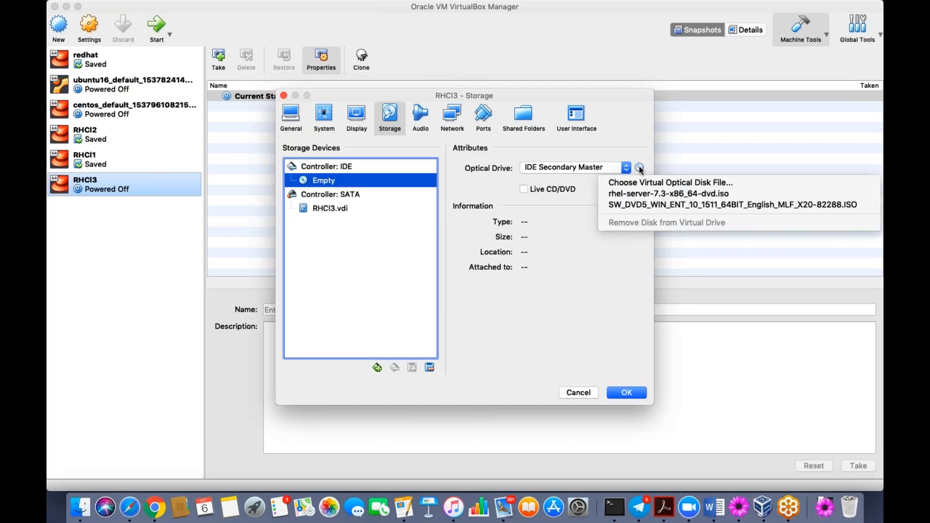
{"action": "left_click", "coordinate": [657, 194]}
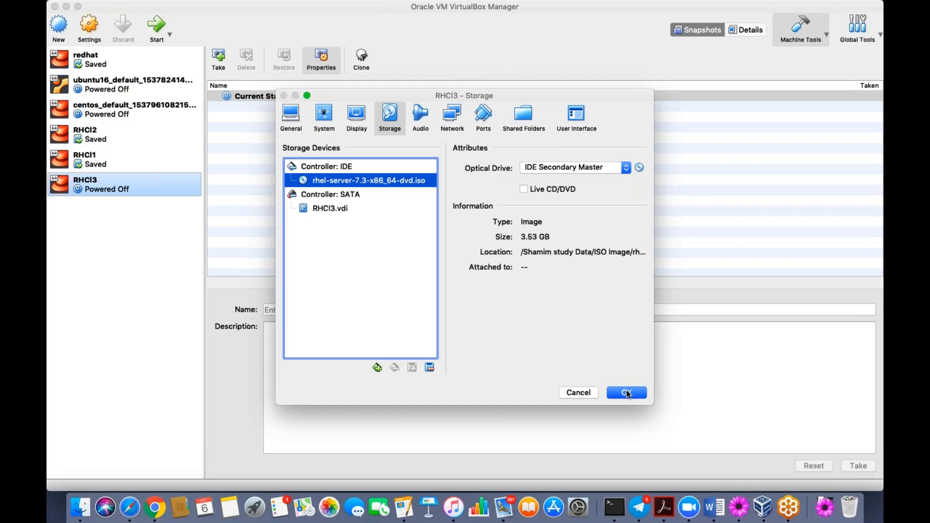
{"action": "left_click", "coordinate": [626, 392]}
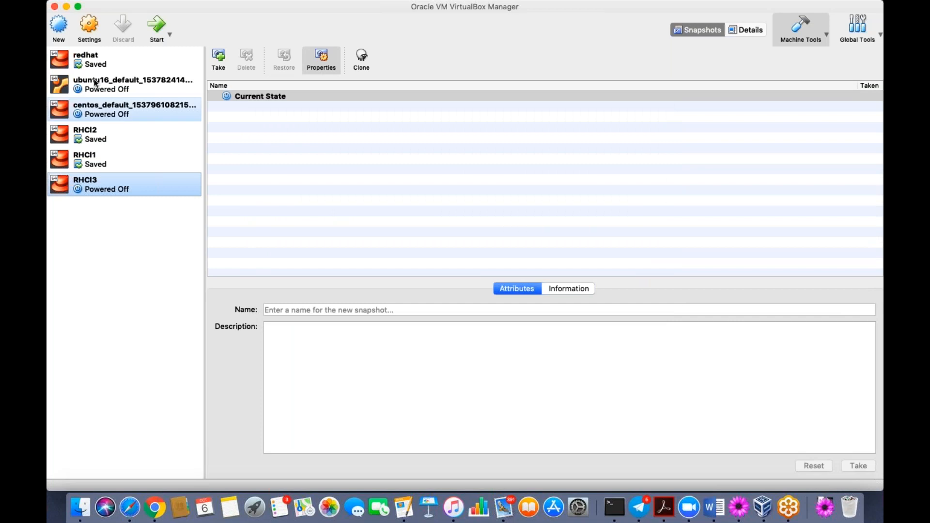
- Boot RHCI3 and launch the 'Install Red Hat Enterprise Linux 7.3' boot entry
{"action": "left_click", "coordinate": [151, 30]}
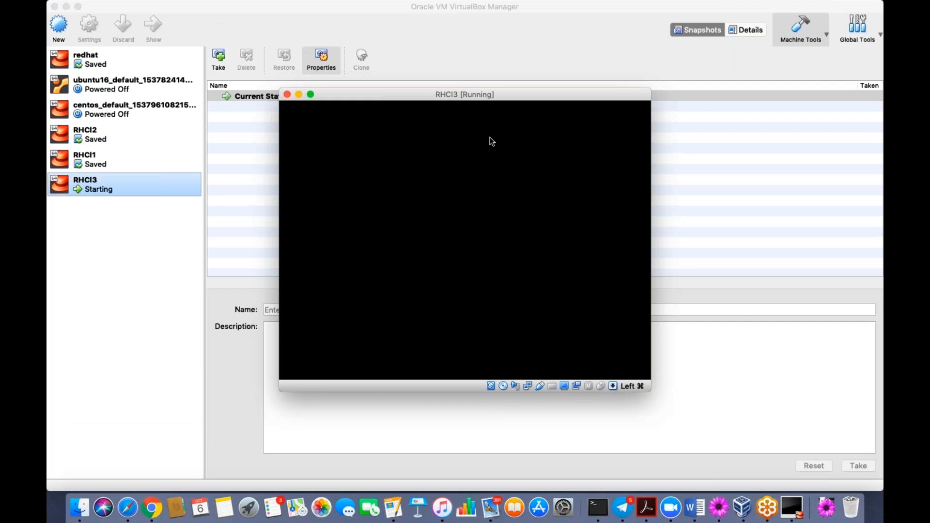
{"action": "left_click_drag", "start_coordinate": [455, 92], "coordinate": [537, 62]}
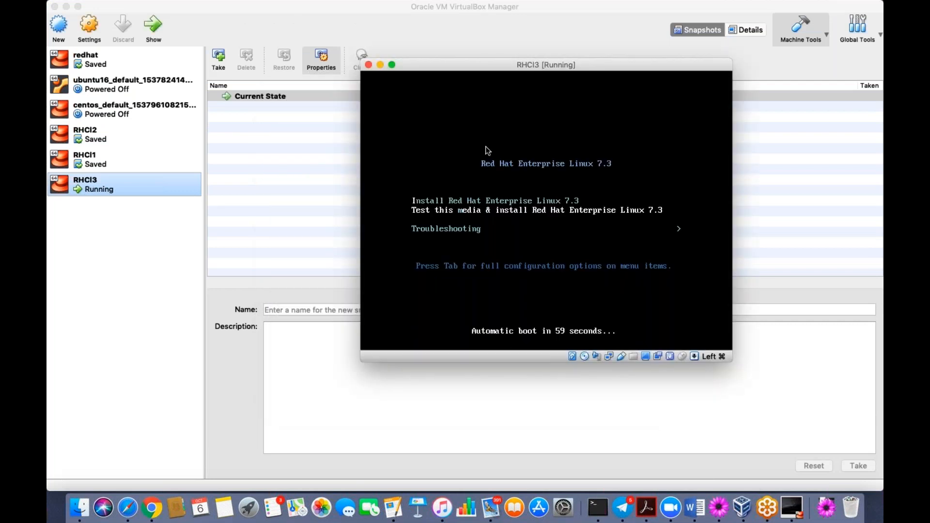
{"action": "key", "text": "Down"}
{"action": "key", "text": "Up"}
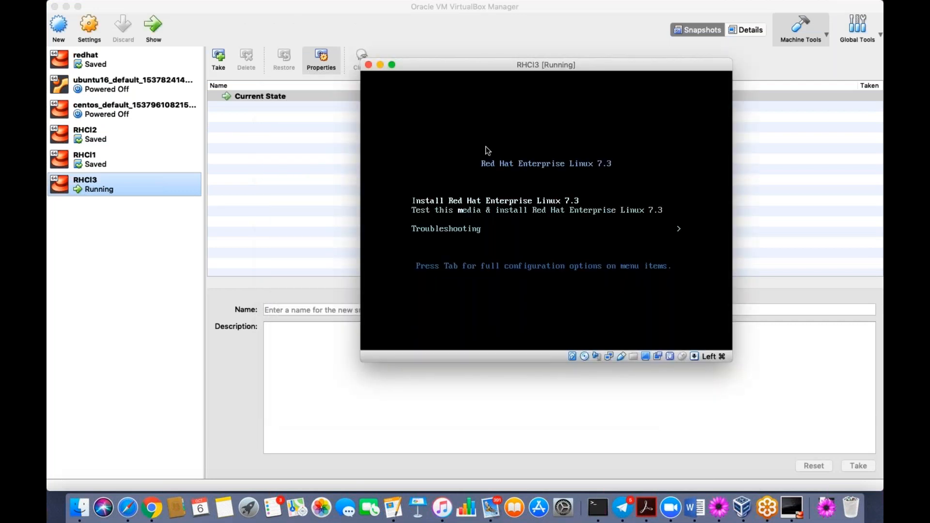
{"action": "key", "text": "Return"}
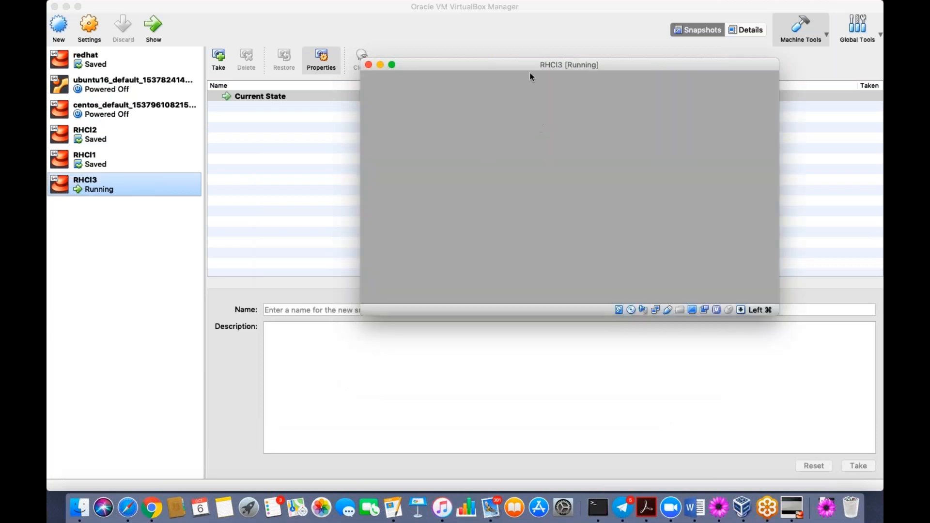
- Reposition the RHCI3 VM window on the screen
{"action": "left_click_drag", "start_coordinate": [527, 66], "coordinate": [497, 41]}
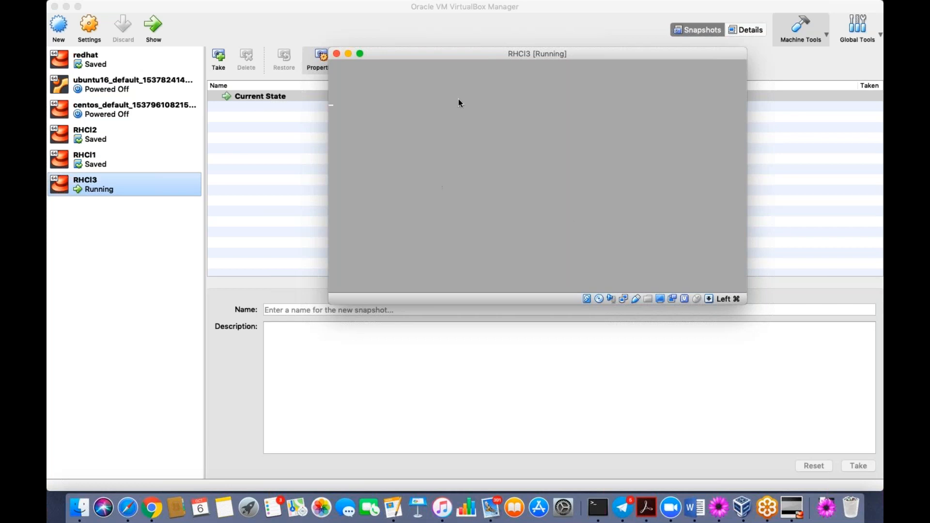
{"action": "left_click_drag", "start_coordinate": [486, 54], "coordinate": [478, 112]}
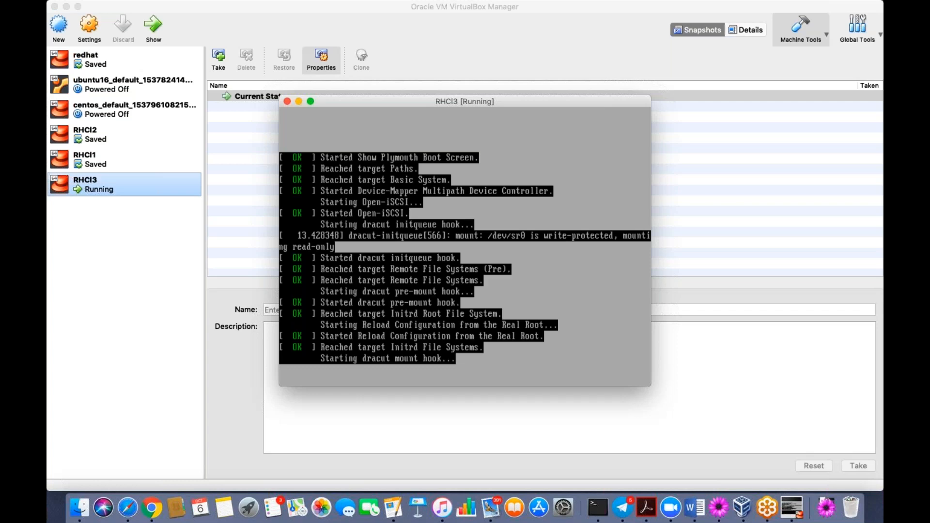
{"action": "left_click_drag", "start_coordinate": [419, 106], "coordinate": [530, 79]}
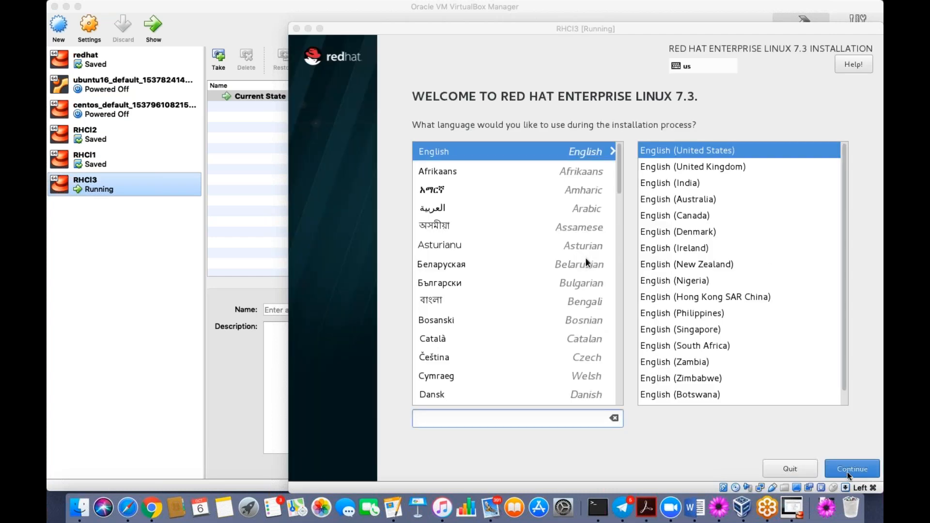
- Continue with English (United States), then show the VM in a larger scaled window
{"action": "left_click", "coordinate": [850, 469]}
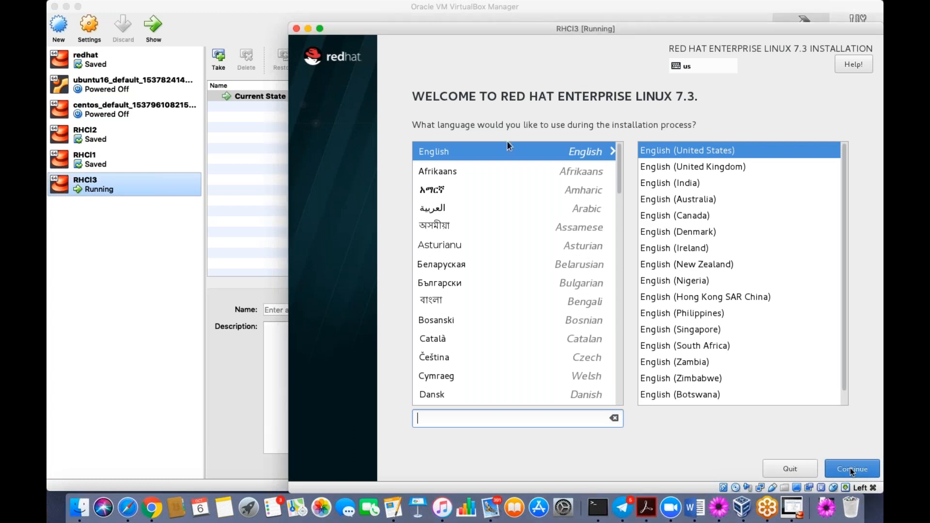
{"action": "left_click", "coordinate": [850, 468]}
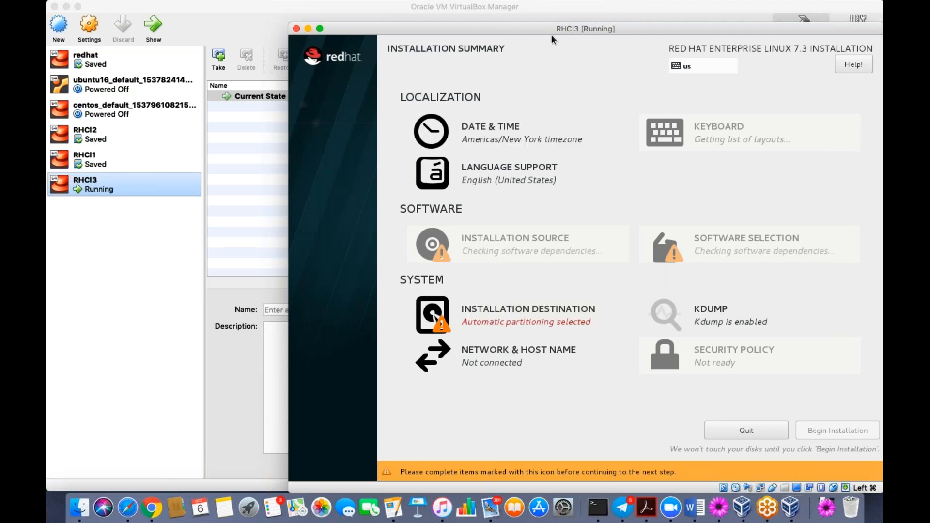
{"action": "key", "text": "super+c"}
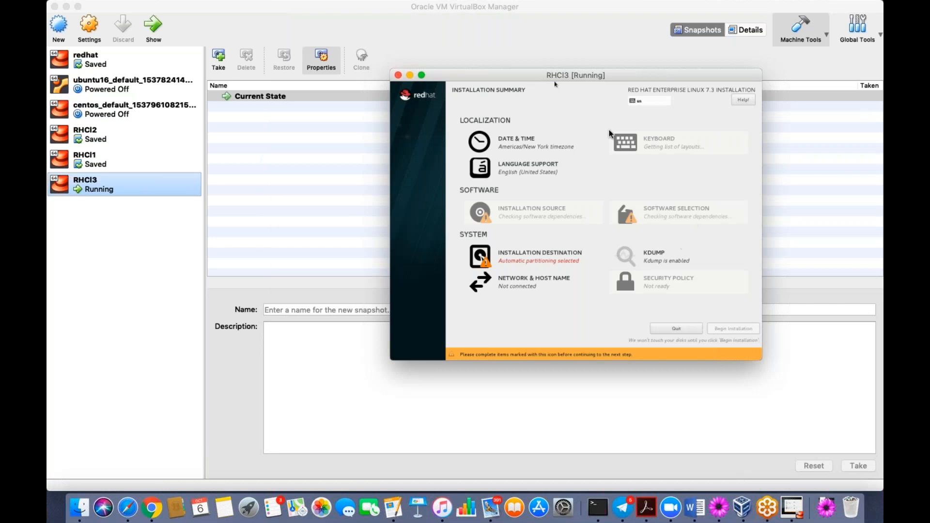
{"action": "left_click_drag", "start_coordinate": [588, 79], "coordinate": [525, 81]}
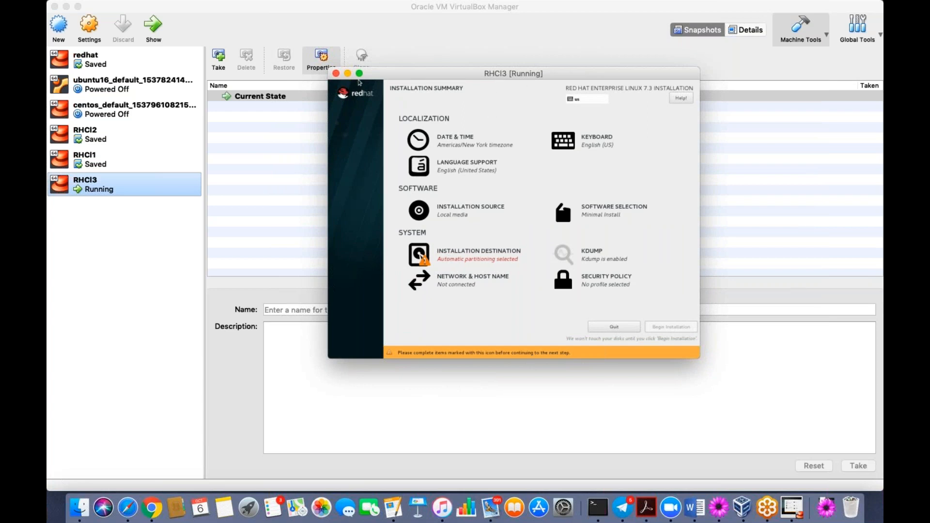
{"action": "left_click", "coordinate": [359, 73]}
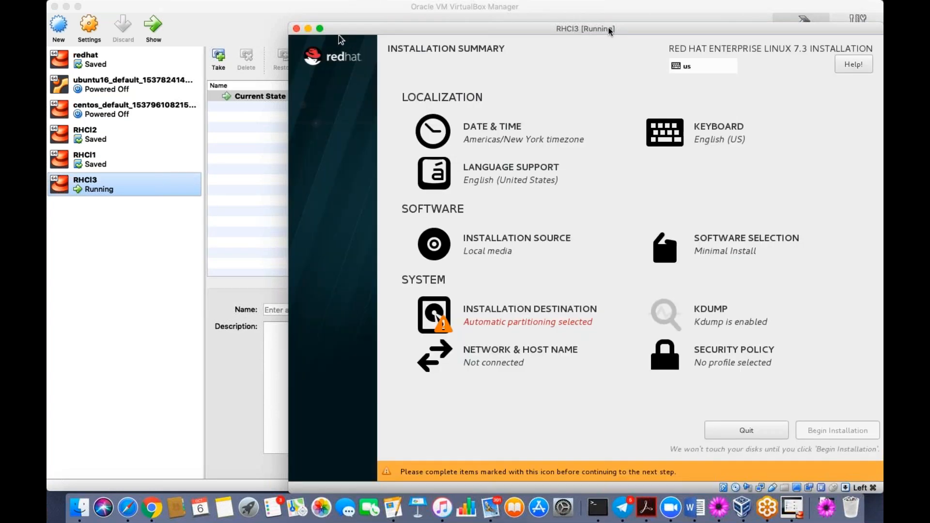
{"action": "left_click_drag", "start_coordinate": [609, 31], "coordinate": [462, 30]}
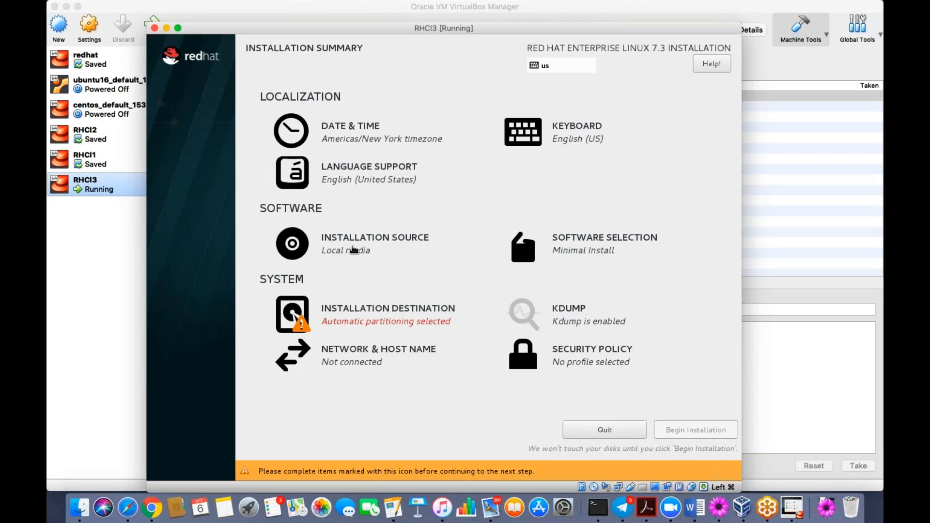
- Review Installation Source, then deselect the VBOX hard disk in Installation Destination
{"action": "left_click", "coordinate": [353, 249]}
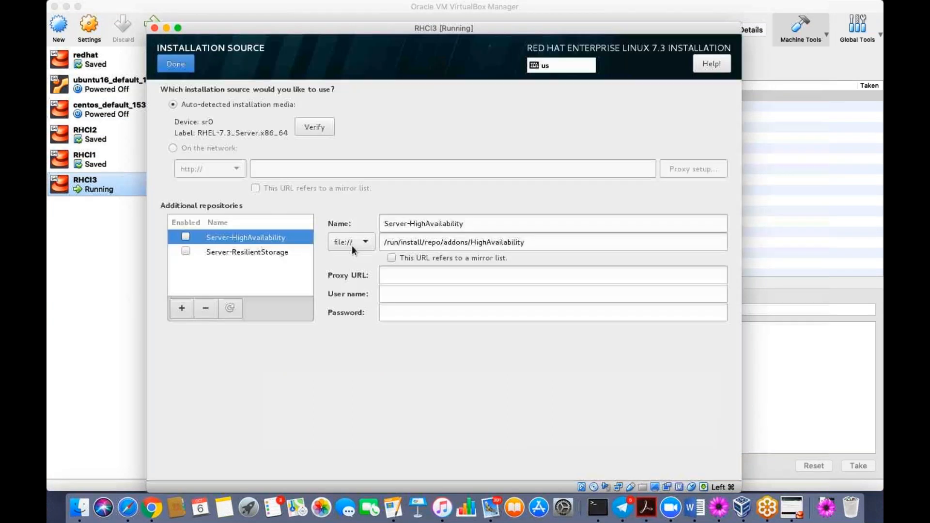
{"action": "left_click", "coordinate": [175, 64]}
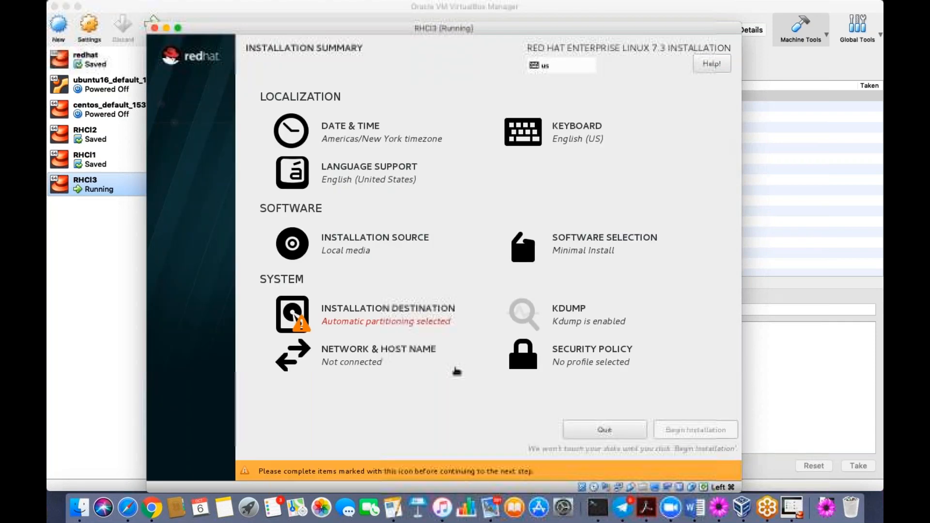
{"action": "left_click", "coordinate": [387, 315]}
{"action": "left_click", "coordinate": [211, 156]}
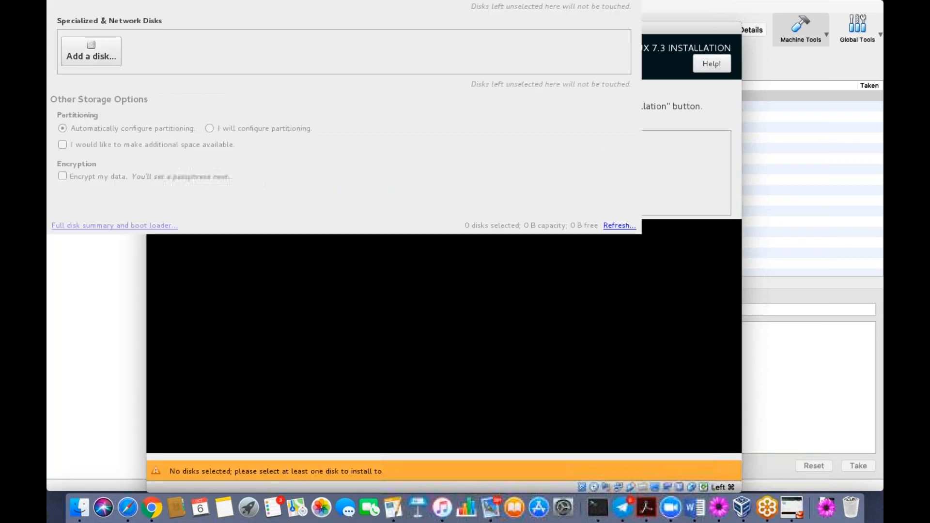
{"action": "left_click", "coordinate": [175, 64]}
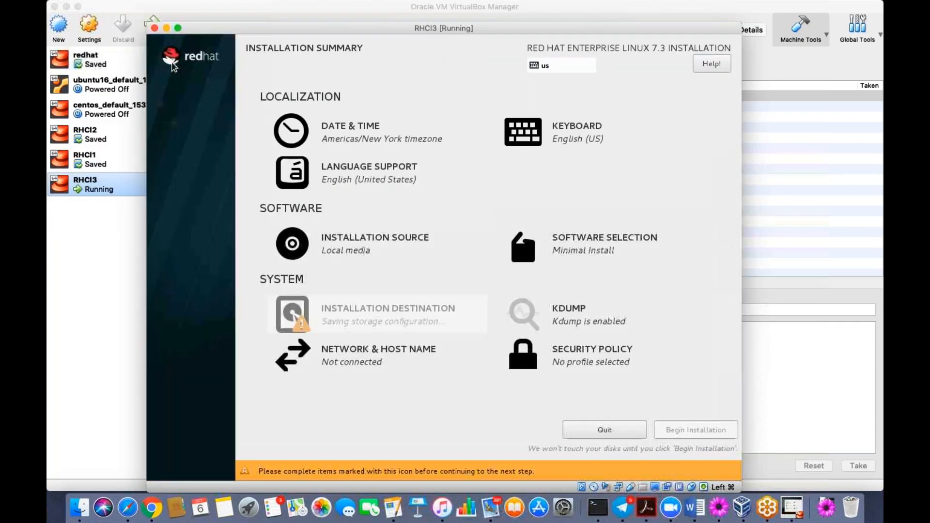
- Reopen Installation Destination unchanged, then go to Network & Host Name
{"action": "left_click", "coordinate": [356, 322]}
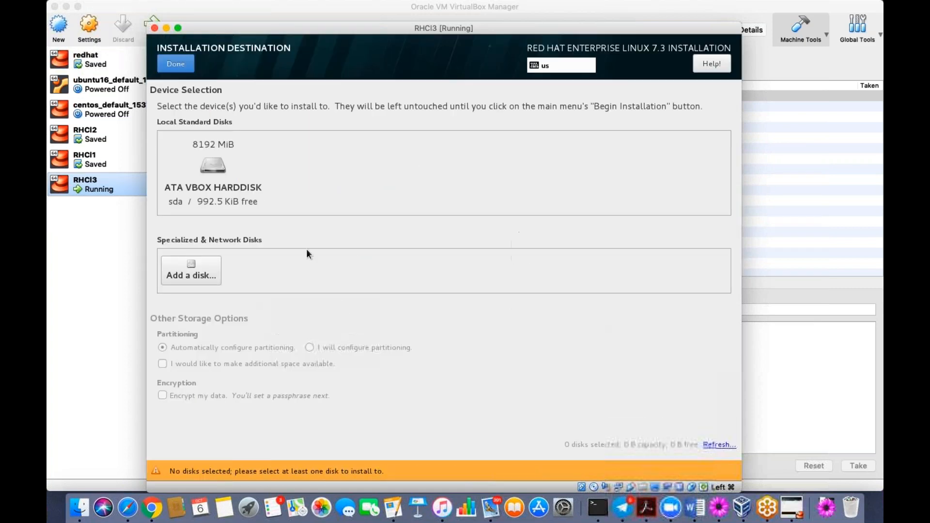
{"action": "left_click", "coordinate": [174, 58]}
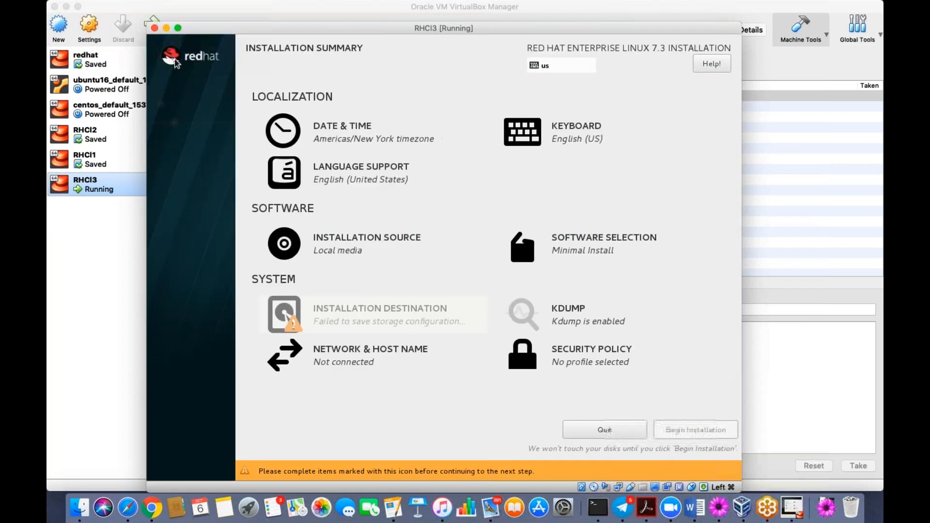
{"action": "left_click", "coordinate": [378, 359]}
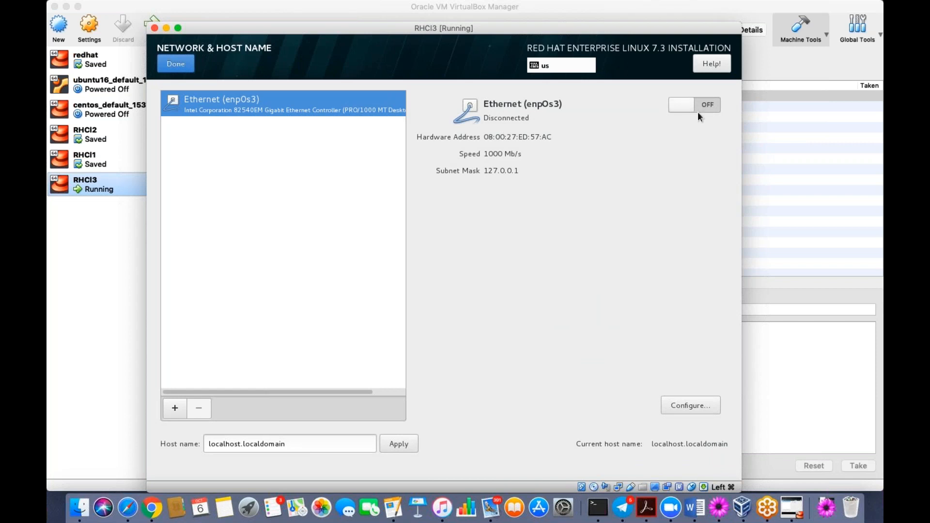
- Turn on Ethernet (enp0s3) and apply the host name RHCL3.localdomain
{"action": "left_click", "coordinate": [680, 105]}
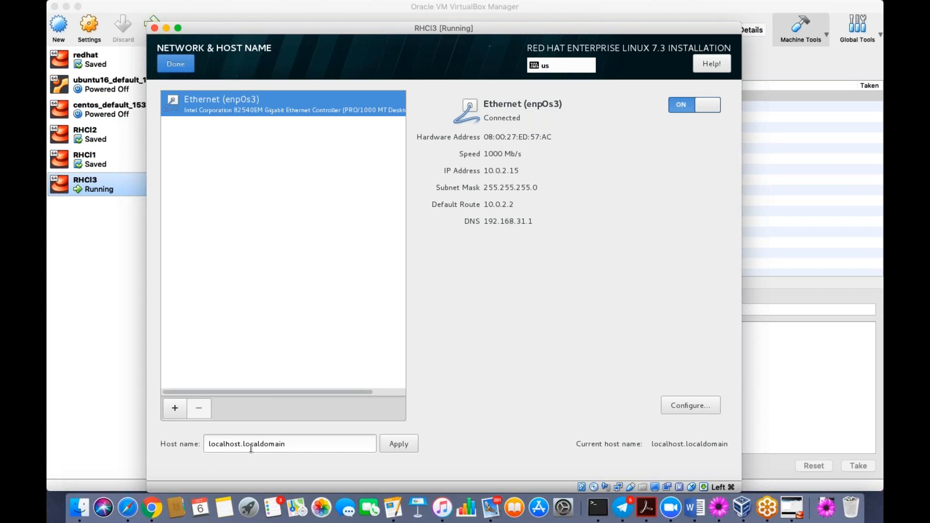
{"action": "left_click", "coordinate": [290, 443]}
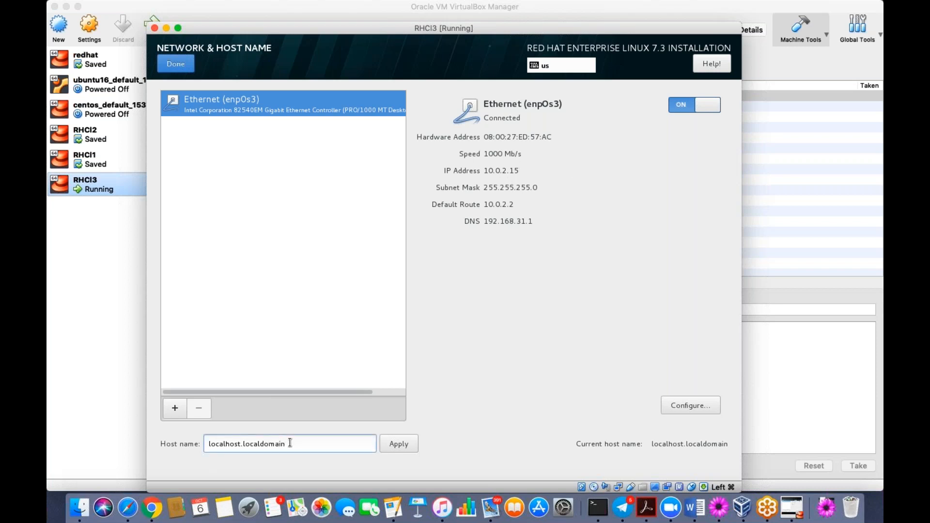
{"action": "key", "text": "Left"}
{"action": "key", "text": "Left"}
{"action": "key", "text": "Left"}
{"action": "key", "text": "Right"}
{"action": "key", "text": "BackSpace"}
{"action": "key", "text": "BackSpace"}
{"action": "key", "text": "BackSpace"}
{"action": "key", "text": "BackSpace"}
{"action": "key", "text": "BackSpace"}
{"action": "key", "text": "BackSpace"}
{"action": "key", "text": "BackSpace"}
{"action": "key", "text": "BackSpace"}
{"action": "key", "text": "BackSpace"}
{"action": "type", "text": "RHCL3"}
{"action": "left_click", "coordinate": [412, 444]}
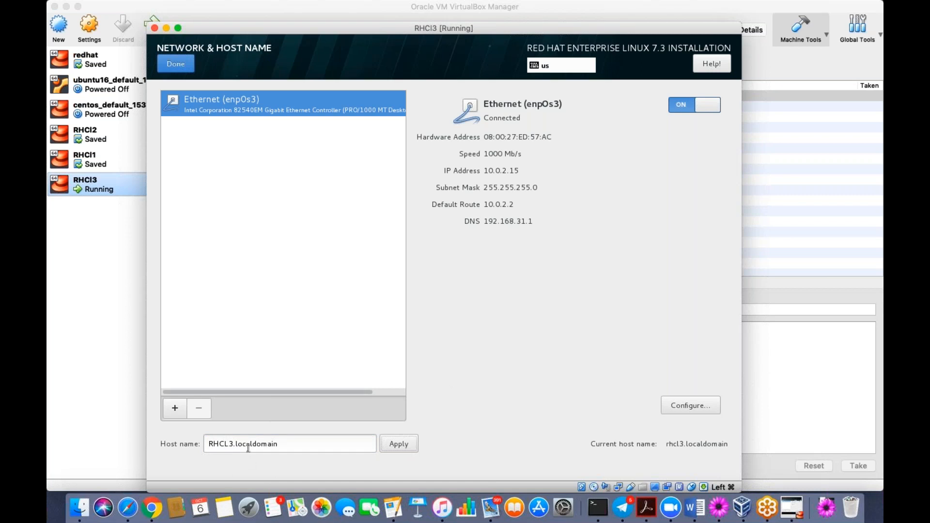
- Correct the host name to RHCl3.localdomain and apply it
{"action": "left_click", "coordinate": [230, 445]}
{"action": "key", "text": "BackSpace"}
{"action": "type", "text": "l"}
{"action": "left_click", "coordinate": [410, 444]}
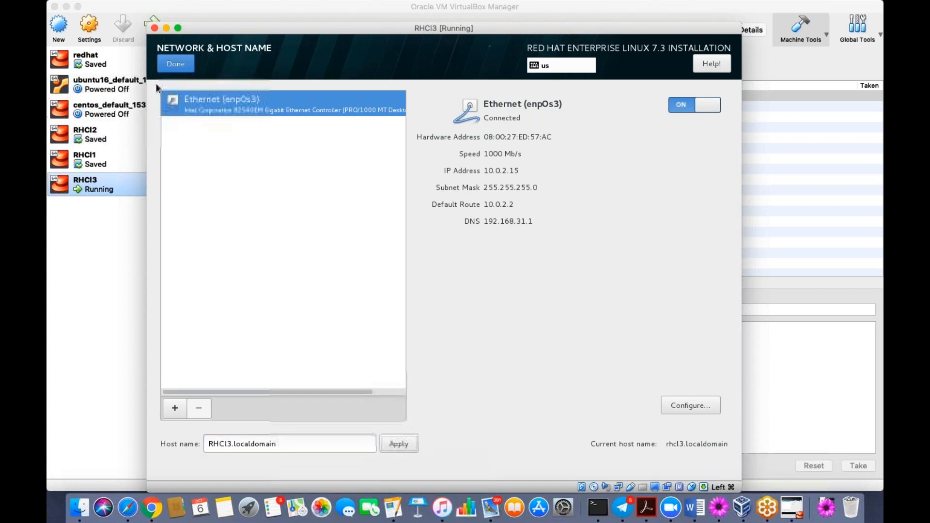
- Select the VBOX hard disk as install target and begin the installation
{"action": "left_click", "coordinate": [168, 68]}
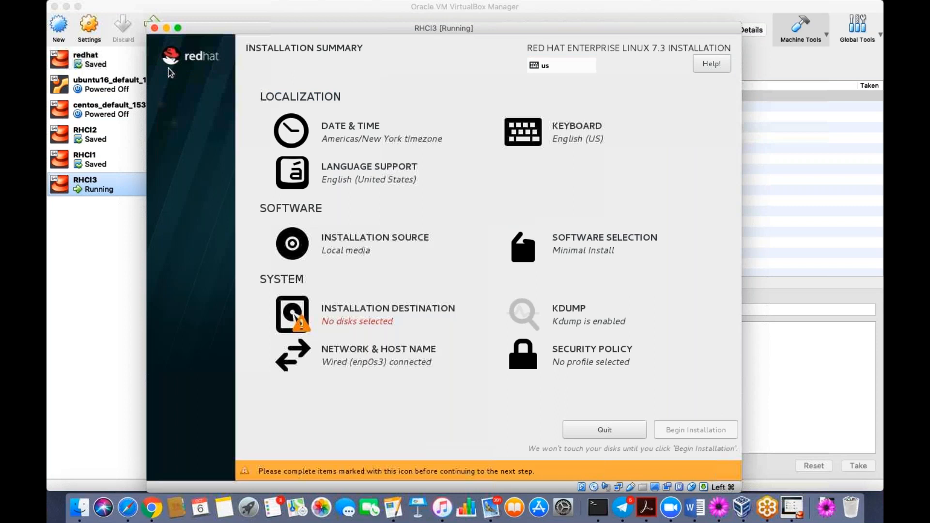
{"action": "left_click", "coordinate": [370, 324]}
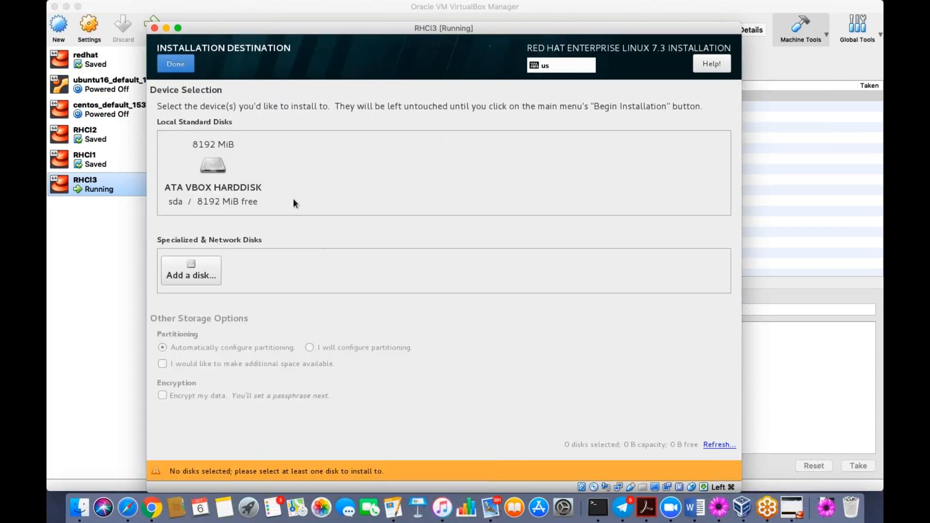
{"action": "left_click", "coordinate": [210, 186]}
{"action": "left_click", "coordinate": [174, 65]}
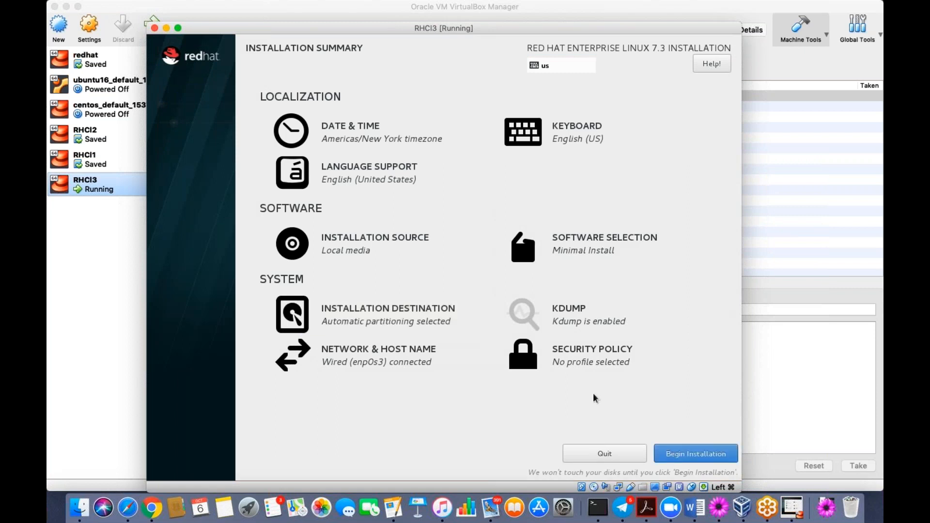
{"action": "left_click", "coordinate": [707, 459]}
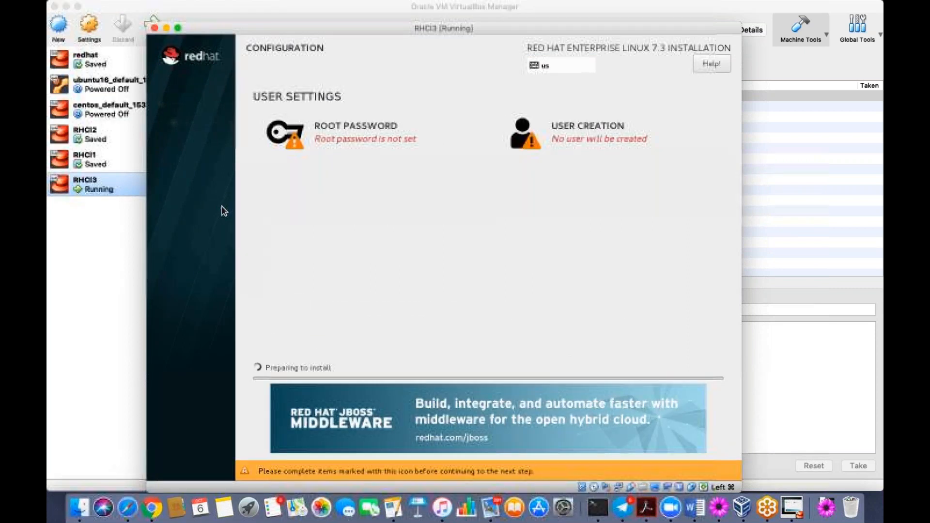
- Set and confirm the root password
{"action": "left_click", "coordinate": [360, 139]}
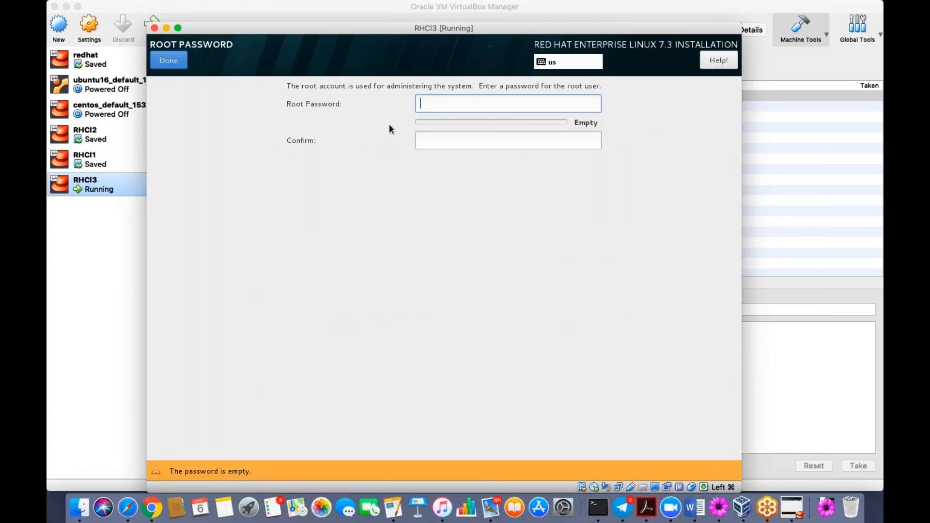
{"action": "type", "text": "redhat"}
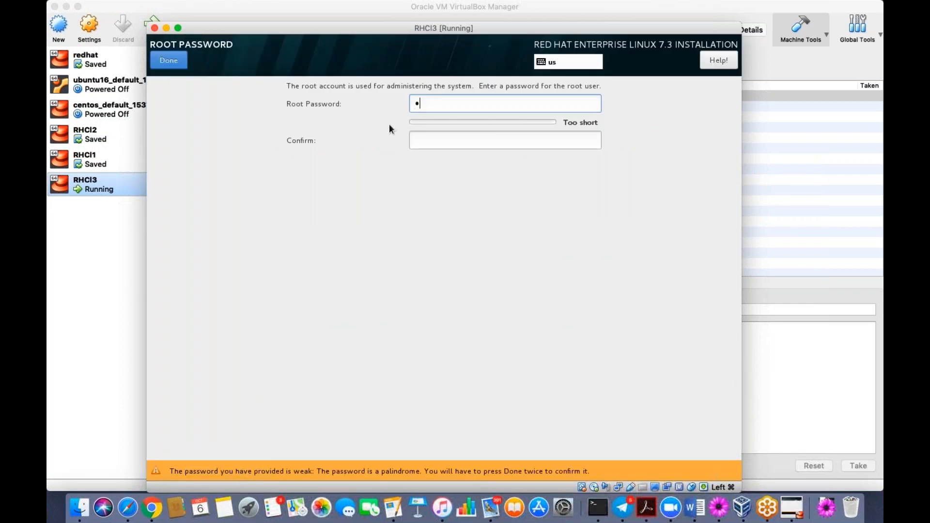
{"action": "type", "text": "1234567"}
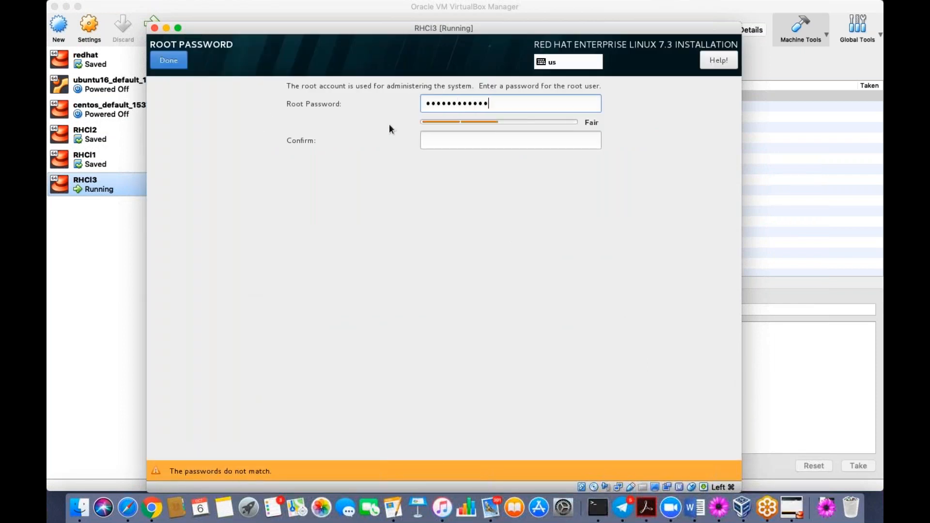
{"action": "key", "text": "Tab"}
{"action": "type", "text": "redhat1234567"}
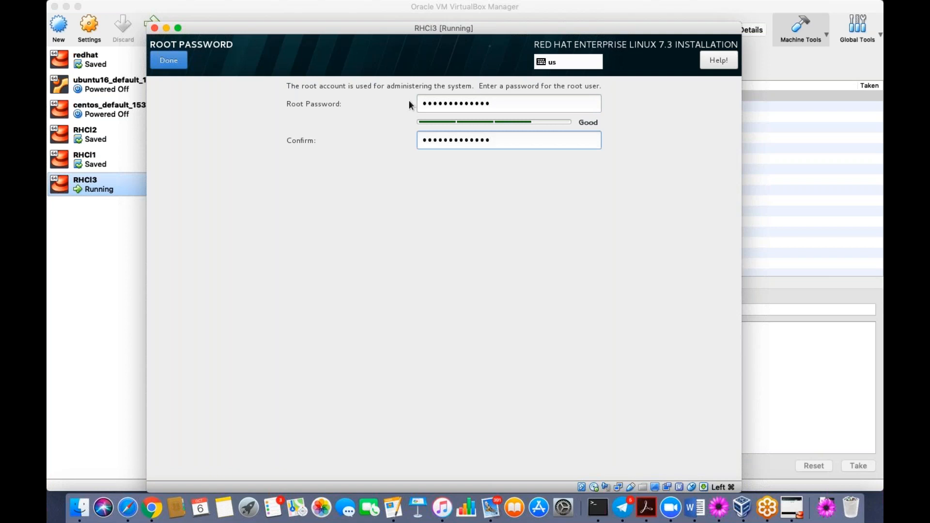
{"action": "left_click", "coordinate": [168, 60]}
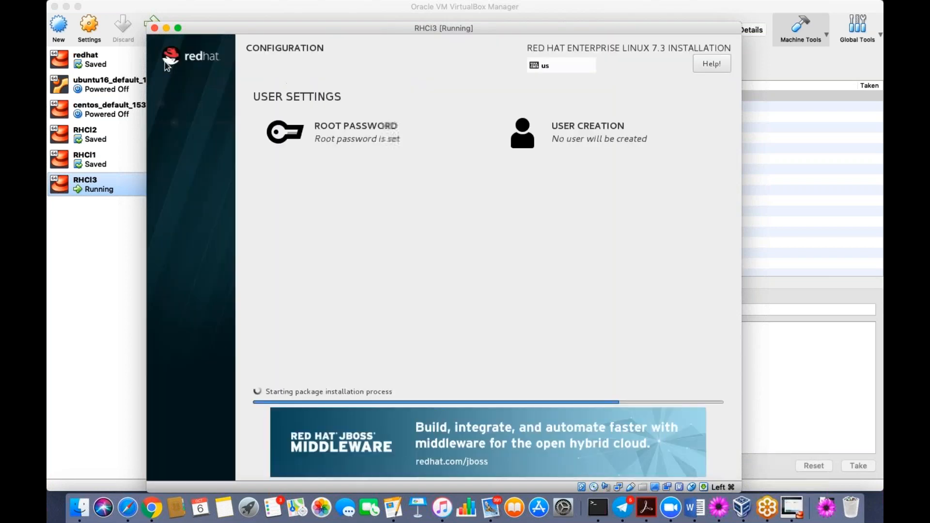
- Create a user account with a full name and password, accepting the weak-password warning
{"action": "left_click", "coordinate": [590, 135]}
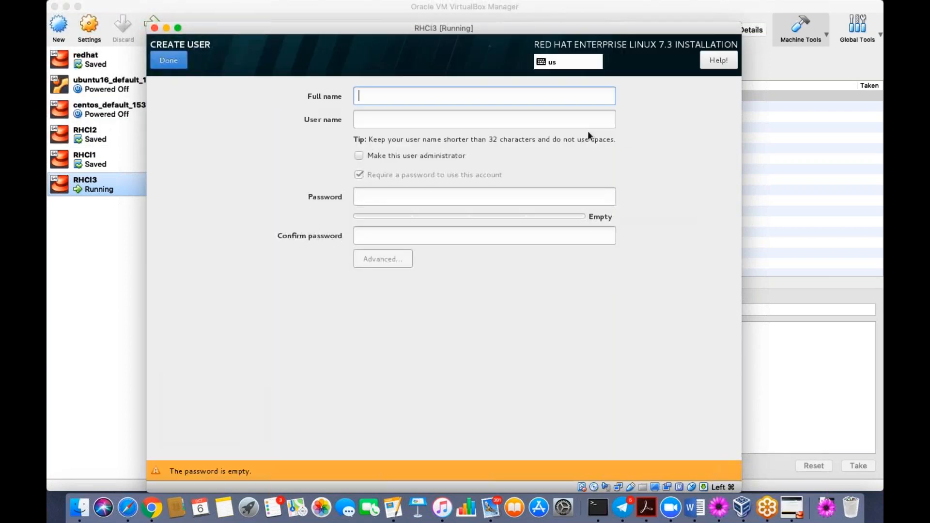
{"action": "type", "text": "mshamim"}
{"action": "key", "text": "Tab"}
{"action": "key", "text": "Tab"}
{"action": "key", "text": "Tab"}
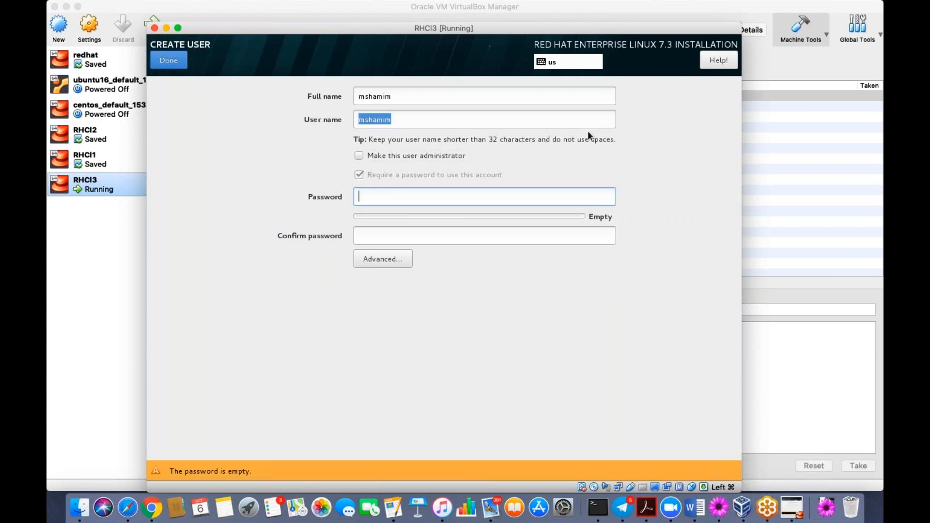
{"action": "type", "text": "123456789"}
{"action": "key", "text": "Tab"}
{"action": "type", "text": "123456789"}
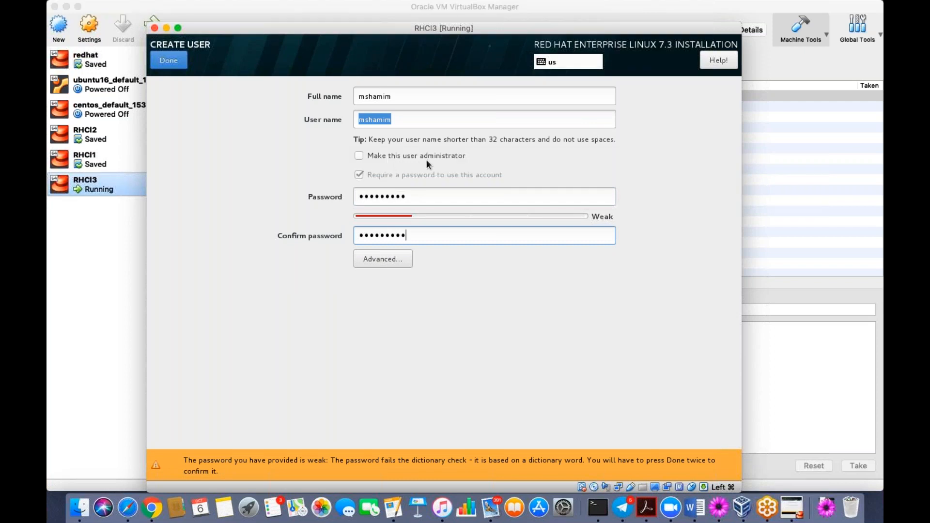
{"action": "left_click", "coordinate": [168, 62]}
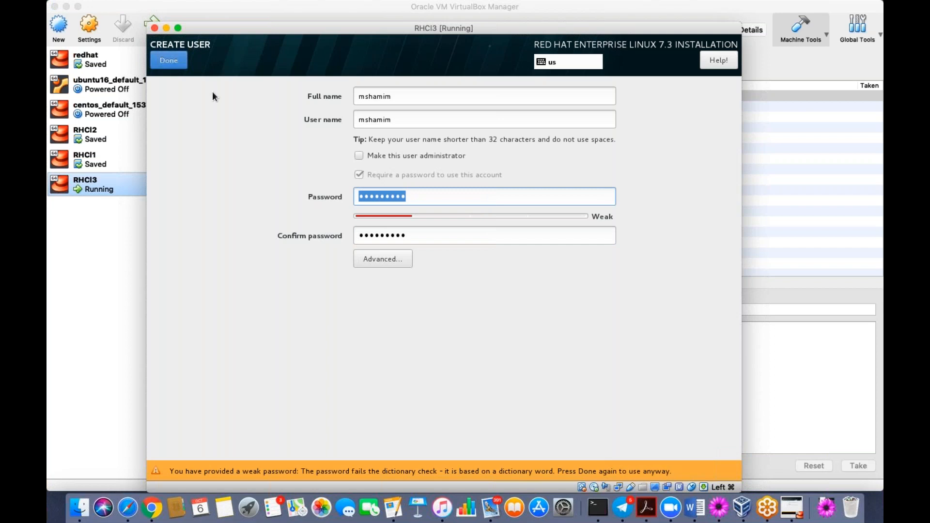
{"action": "left_click", "coordinate": [170, 61]}
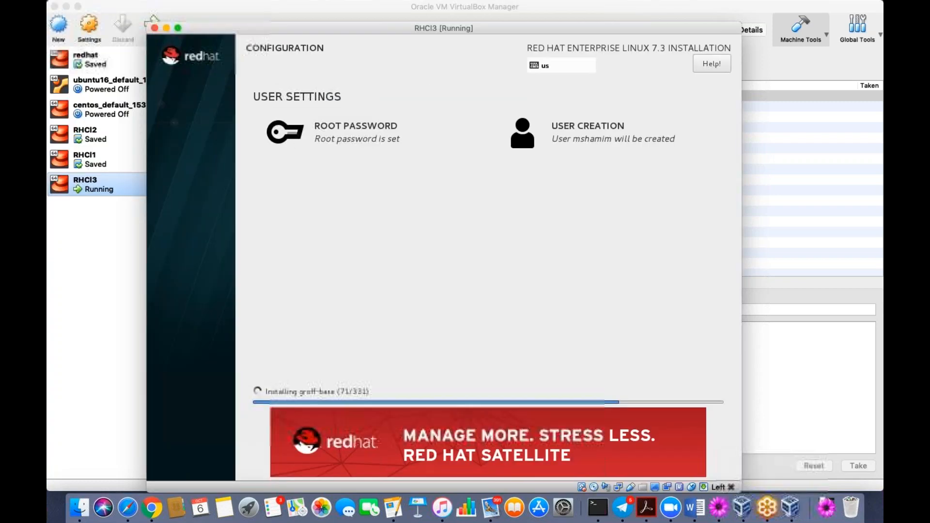
- Minimize the RHCI3 window and start the saved RHCI2 machine
{"action": "key", "text": "super+c"}
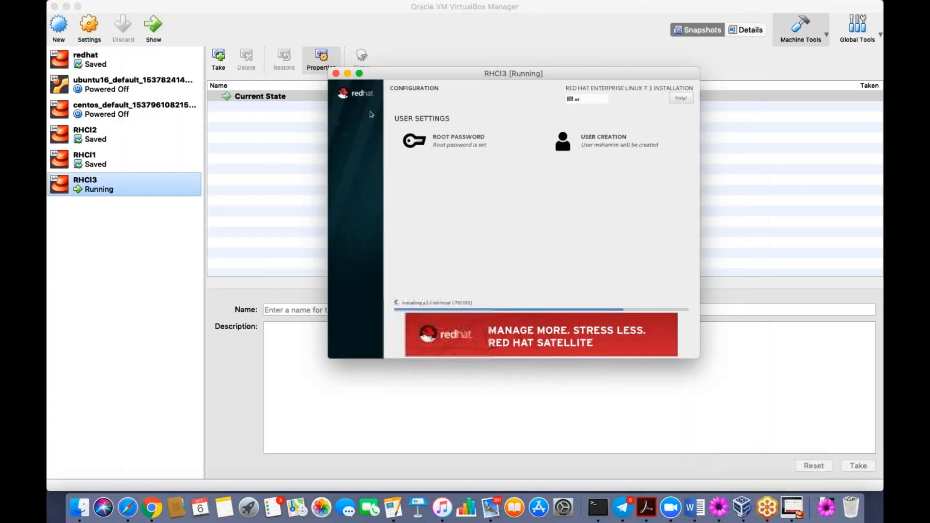
{"action": "left_click", "coordinate": [347, 74]}
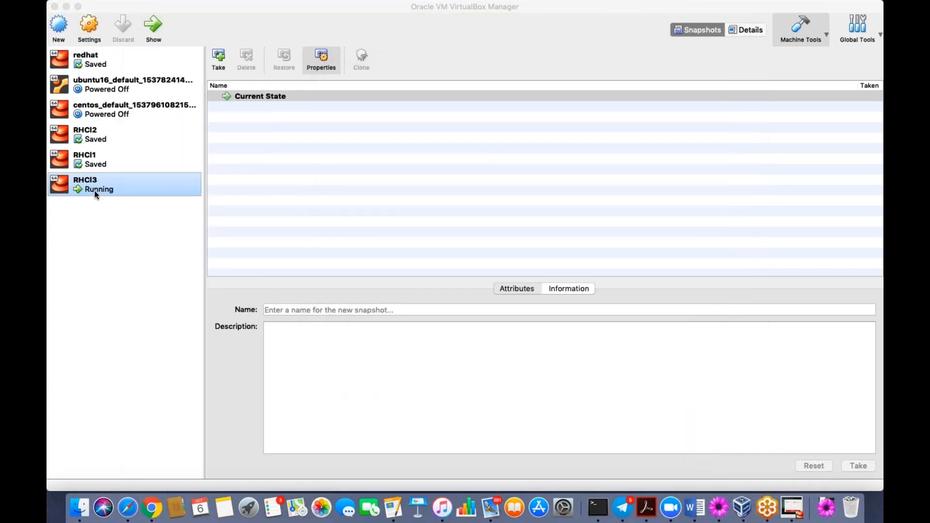
{"action": "left_click", "coordinate": [89, 166]}
{"action": "left_click", "coordinate": [89, 144]}
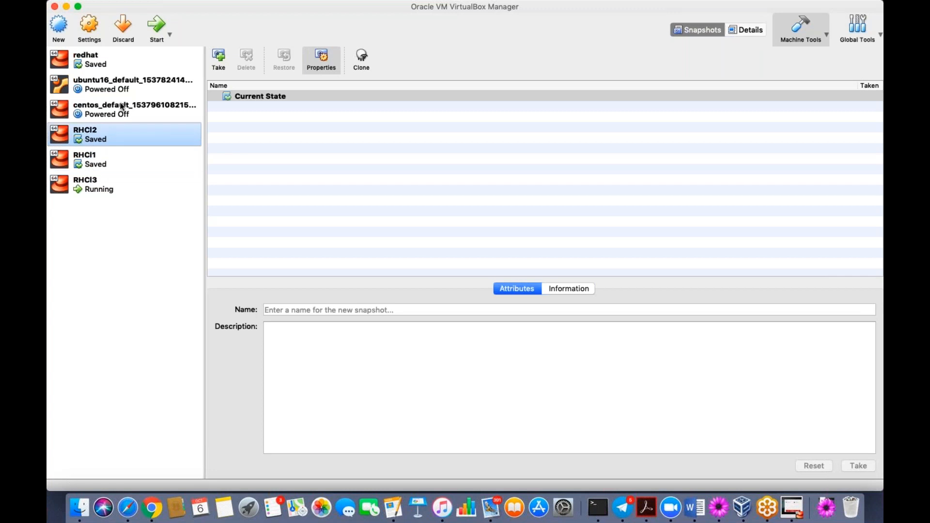
{"action": "left_click", "coordinate": [156, 42]}
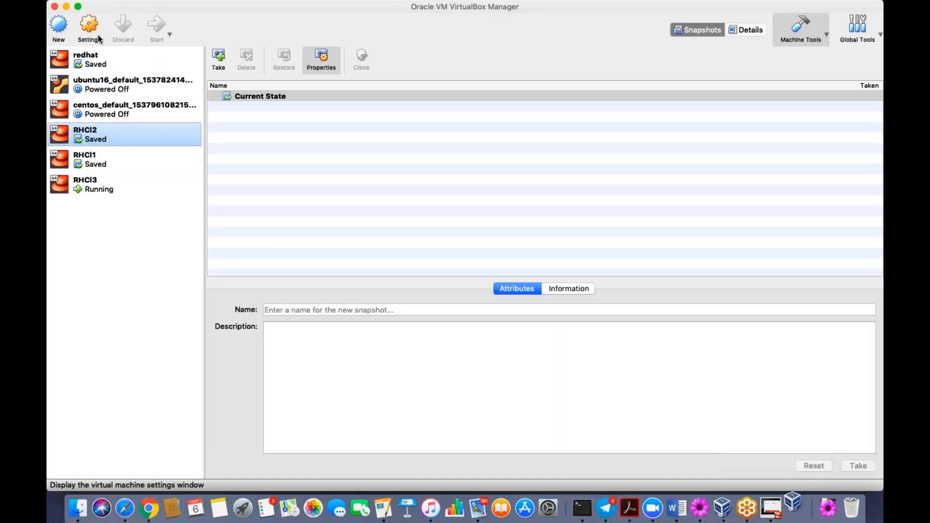
- Select the saved RHCI1 machine and start it
{"action": "left_click", "coordinate": [84, 162], "text": "shift"}
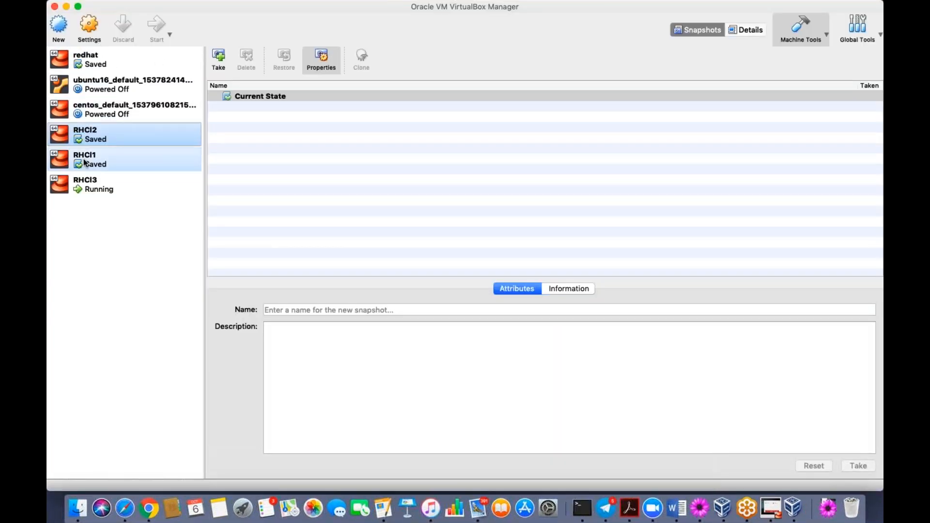
{"action": "left_click", "coordinate": [84, 162]}
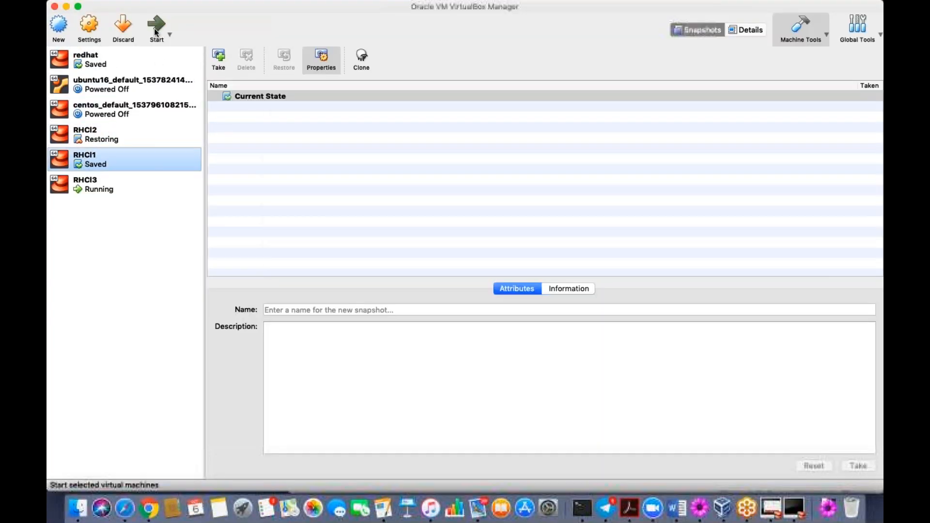
{"action": "left_click", "coordinate": [154, 29]}
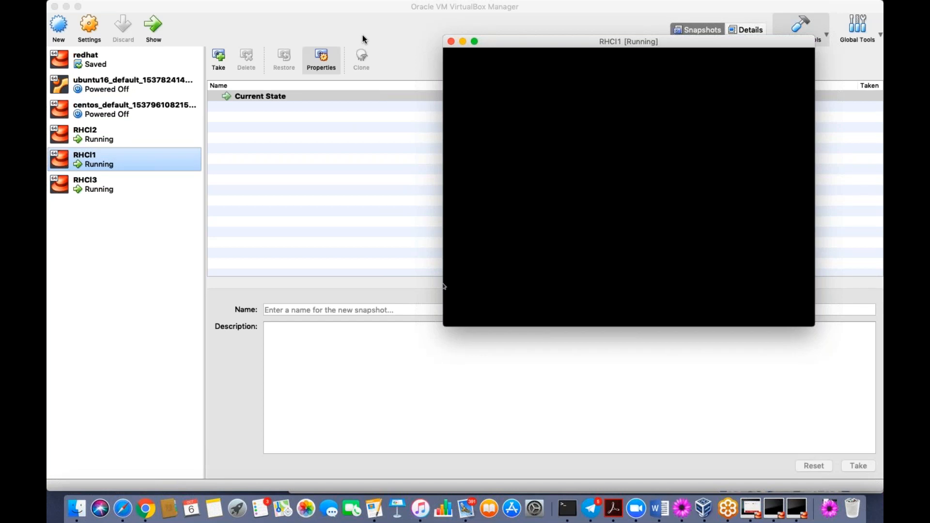
- Wake RHCI1 to its lock screen, restore it to a full-size window and move it left
{"action": "left_click", "coordinate": [520, 94]}
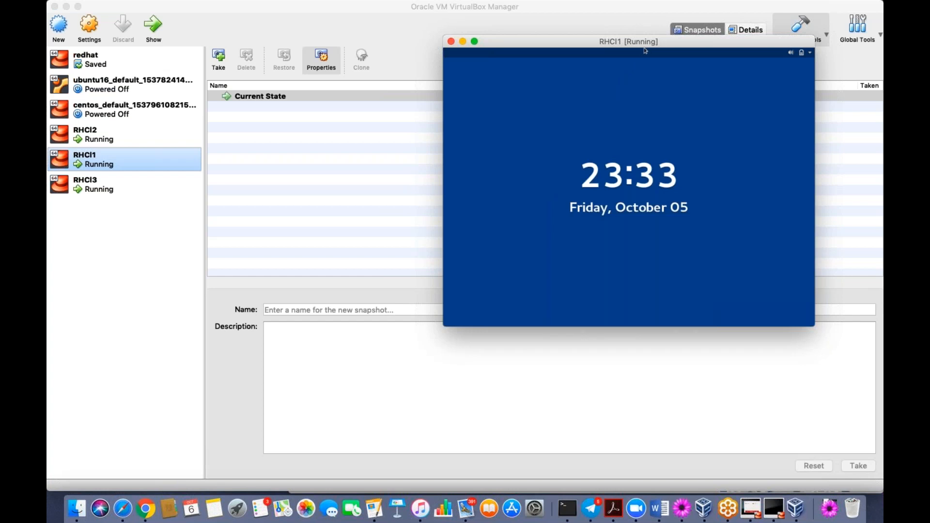
{"action": "key", "text": "super+c"}
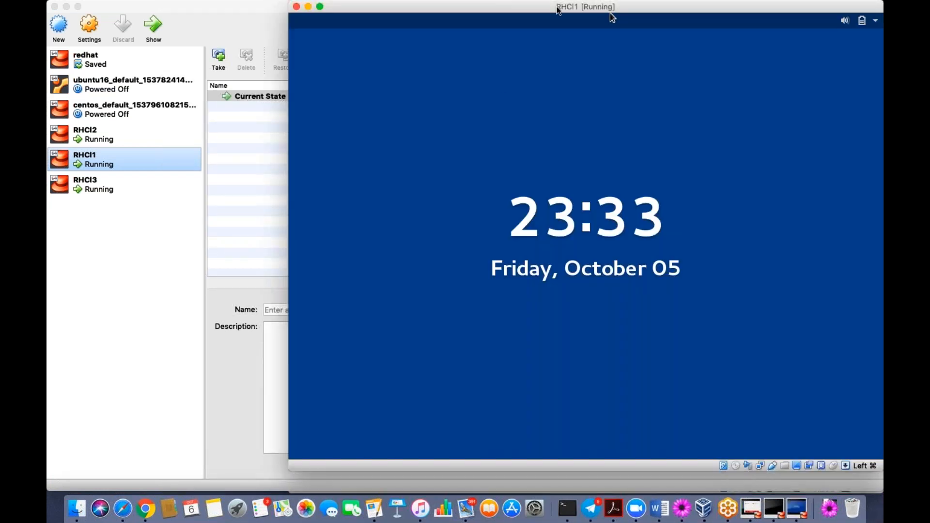
{"action": "left_click_drag", "start_coordinate": [557, 7], "coordinate": [496, 7]}
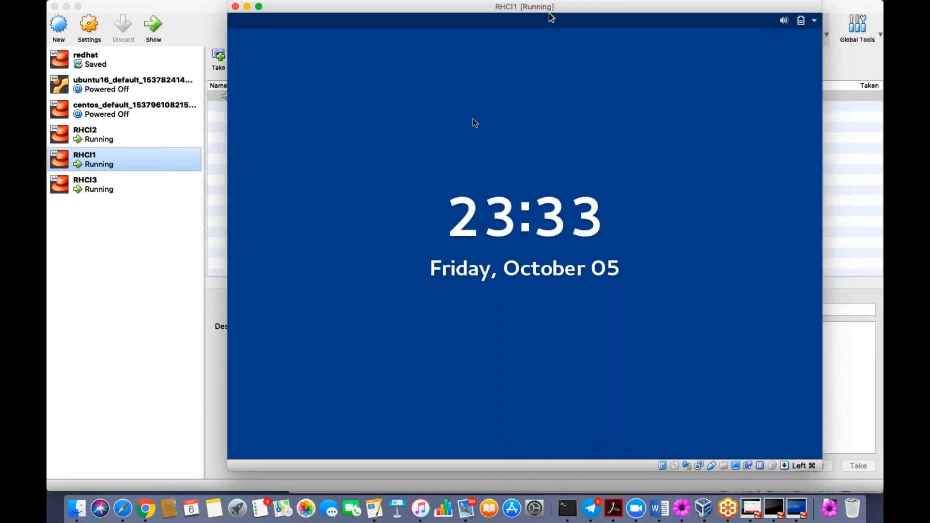
- Select machines in the VirtualBox machine list, then bring RHCI2's window to the front
{"action": "left_click", "coordinate": [94, 186]}
{"action": "left_click", "coordinate": [98, 161]}
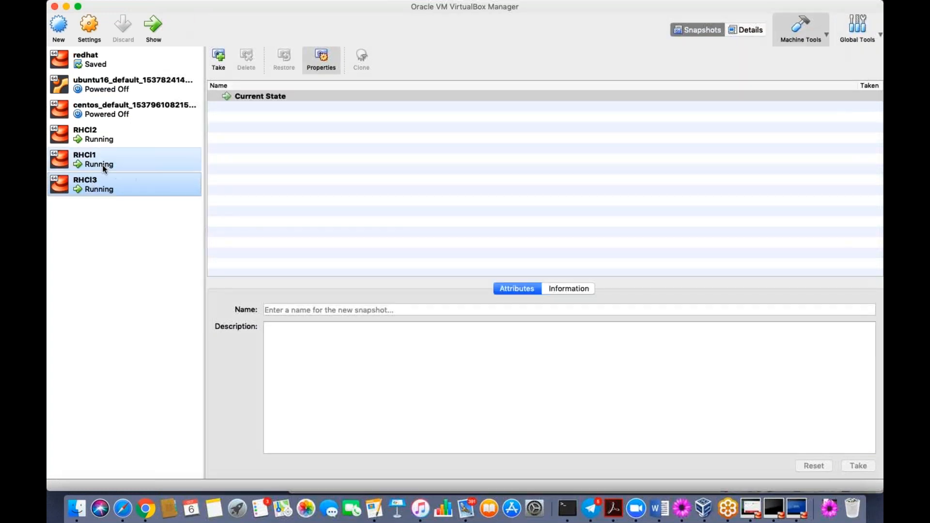
{"action": "left_click", "coordinate": [94, 137], "text": "super"}
{"action": "left_click", "coordinate": [95, 137]}
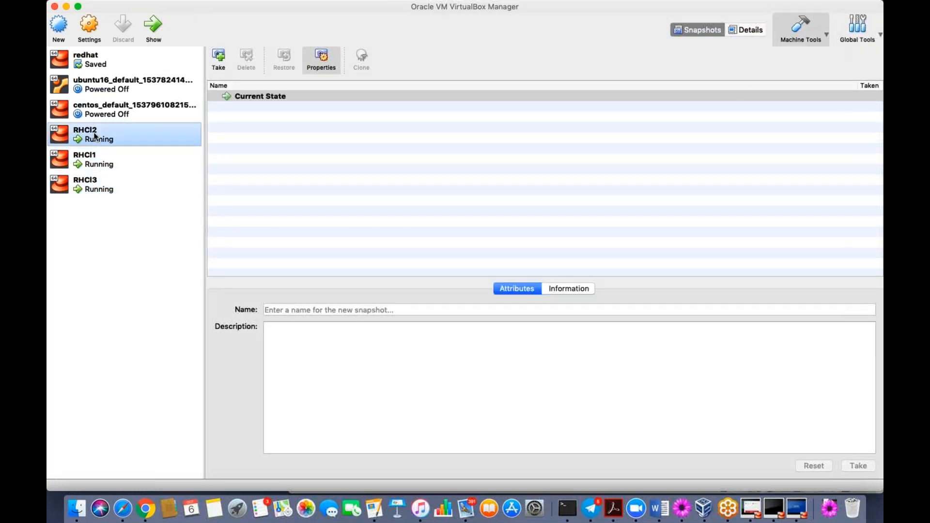
{"action": "left_click", "coordinate": [141, 65], "text": "super"}
{"action": "left_click", "coordinate": [125, 65]}
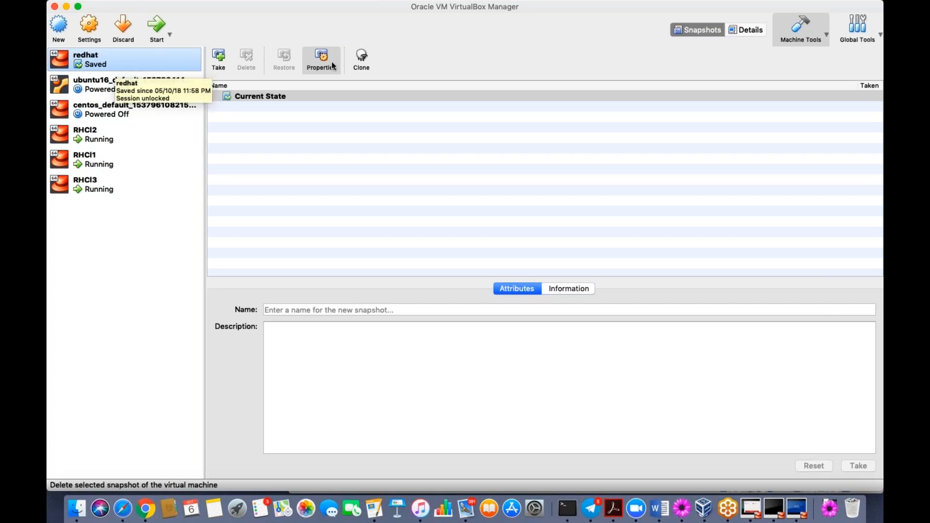
{"action": "left_click", "coordinate": [775, 499]}
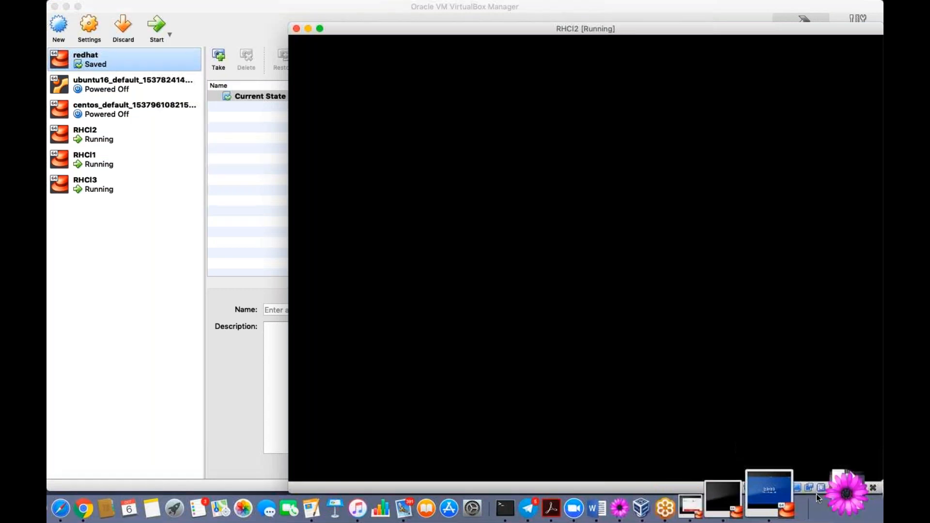
- Bring RHCI1 forward and unlock its desktop with the user password
{"action": "left_click", "coordinate": [815, 494]}
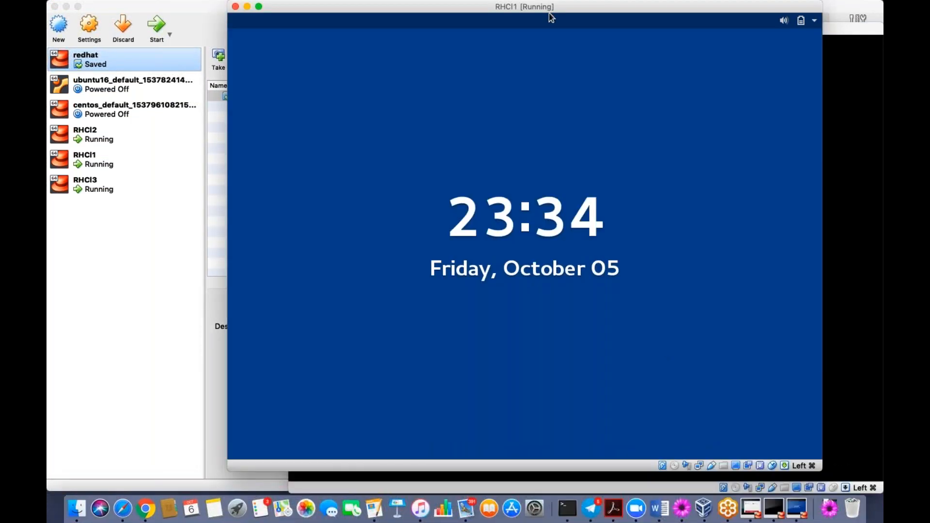
{"action": "key", "text": "Return"}
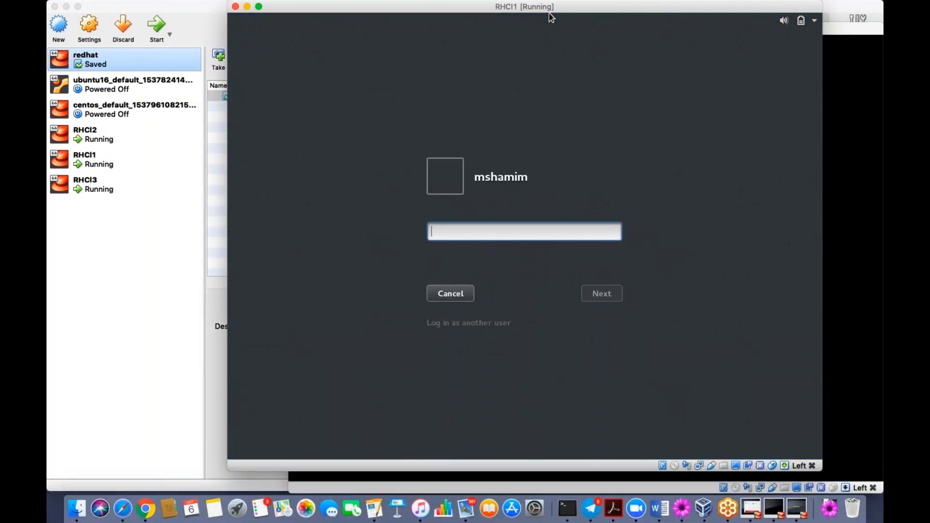
{"action": "type", "text": "•••••••••"}
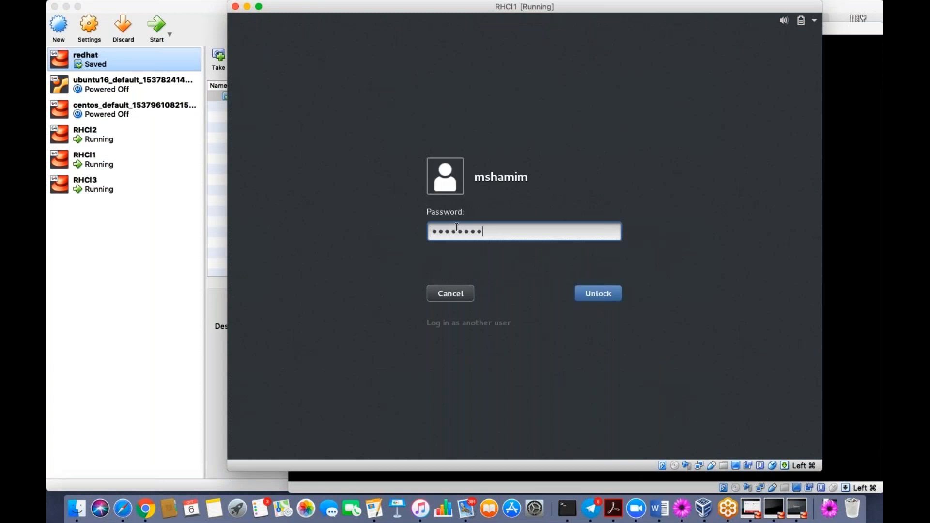
{"action": "key", "text": "Return"}
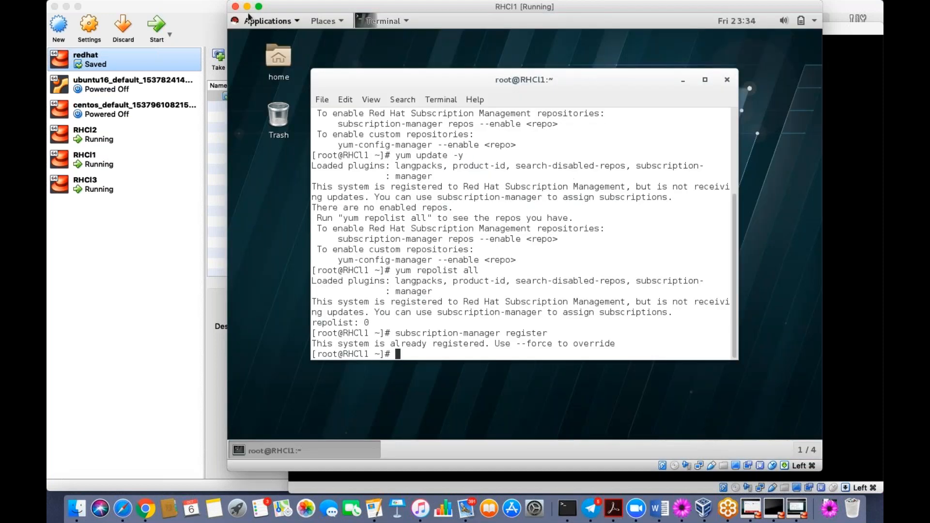
- Check the RHCI1 terminal in scaled view, then view the portal Systems list and return to VirtualBox
{"action": "left_click", "coordinate": [315, 19]}
{"action": "key", "text": "super+f"}
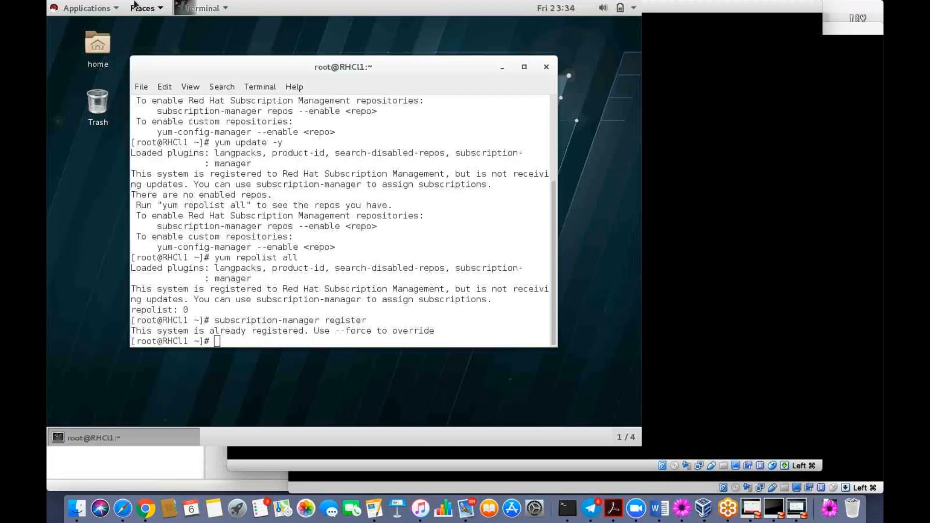
{"action": "left_click", "coordinate": [301, 18]}
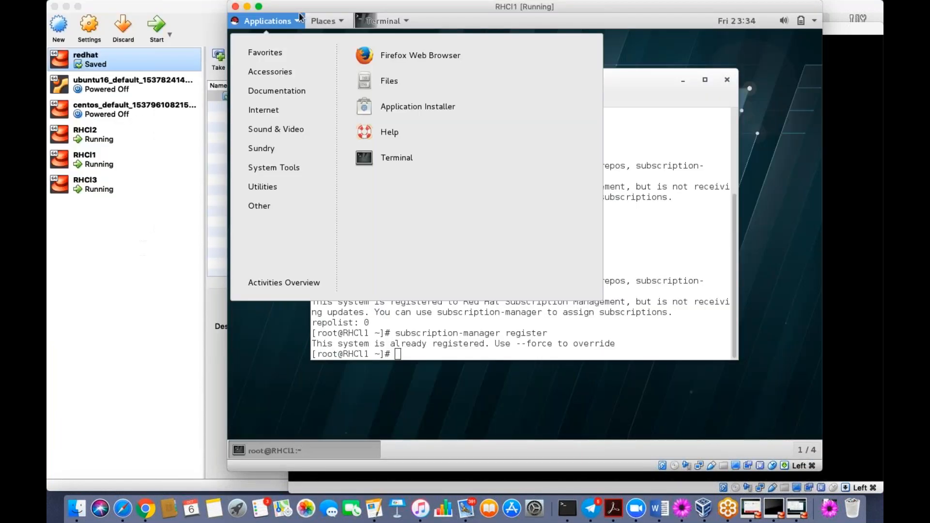
{"action": "key", "text": "super+c"}
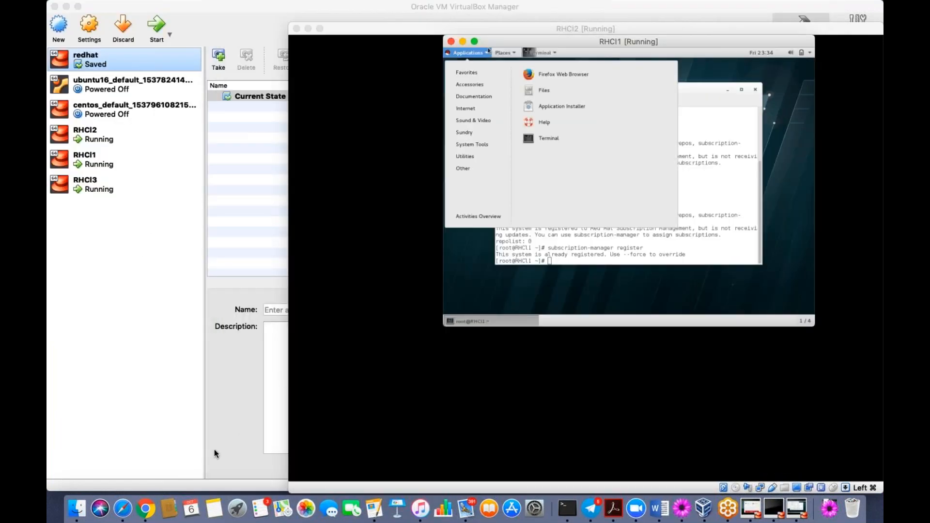
{"action": "left_click", "coordinate": [141, 492]}
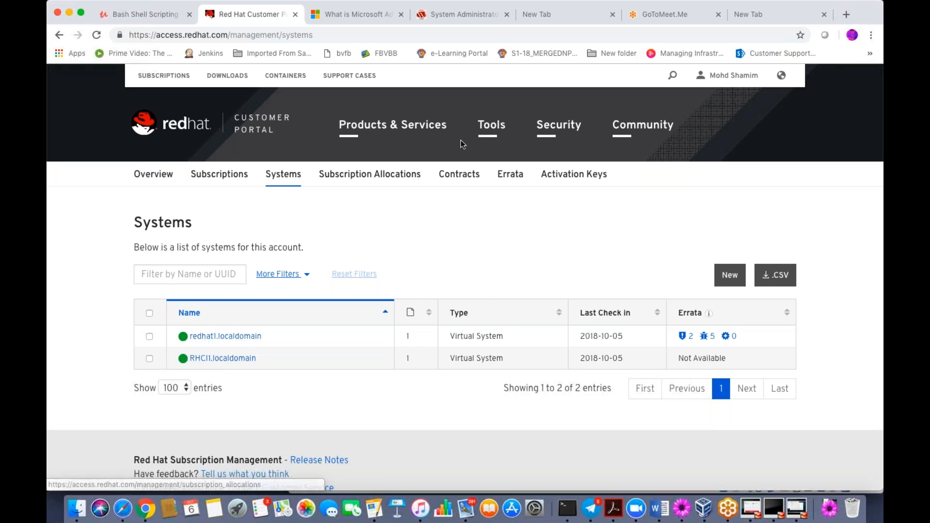
{"action": "left_click", "coordinate": [708, 506]}
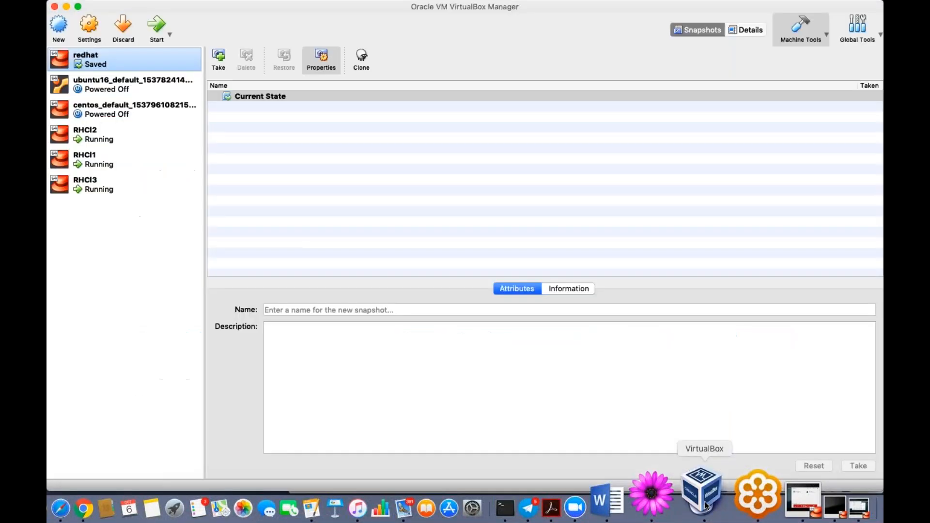
- Select RHCI2 and bring its VM window back, moving it up and left
{"action": "left_click", "coordinate": [89, 156]}
{"action": "left_click", "coordinate": [95, 141], "text": "shift"}
{"action": "left_click", "coordinate": [93, 137]}
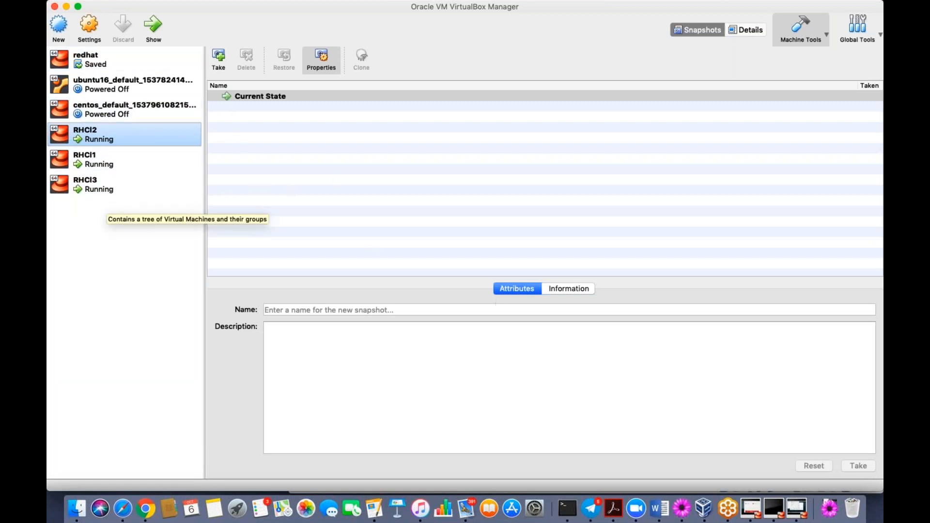
{"action": "left_click", "coordinate": [774, 500]}
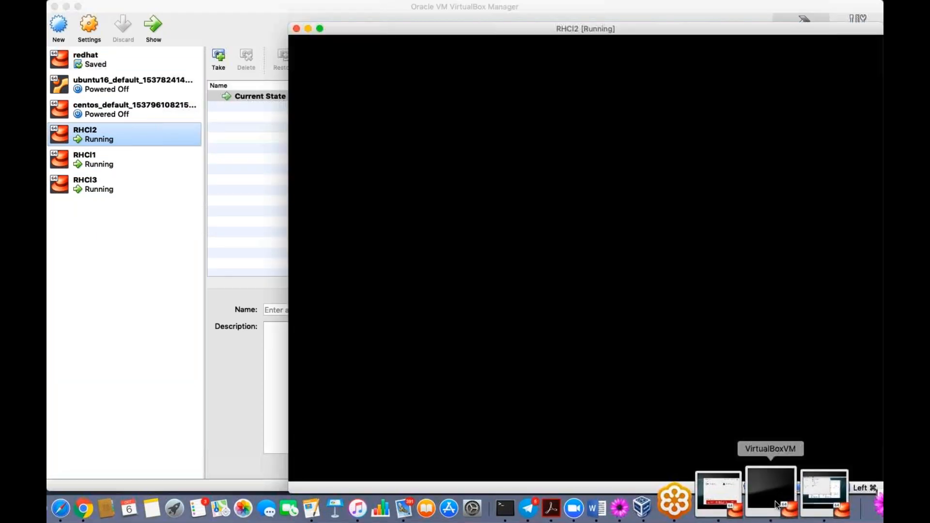
{"action": "left_click_drag", "start_coordinate": [534, 28], "coordinate": [483, 22]}
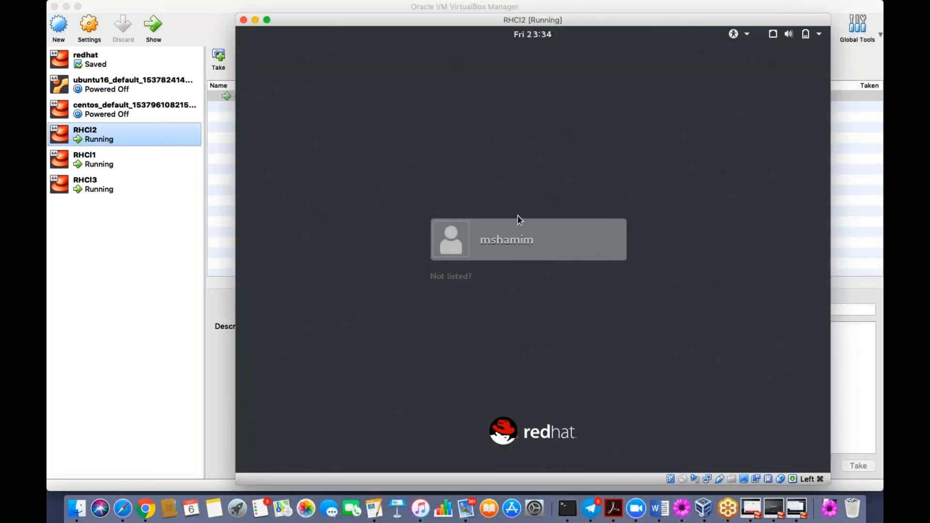
- Sign in to RHCI2's desktop as the listed user with the account password
{"action": "left_click", "coordinate": [519, 235]}
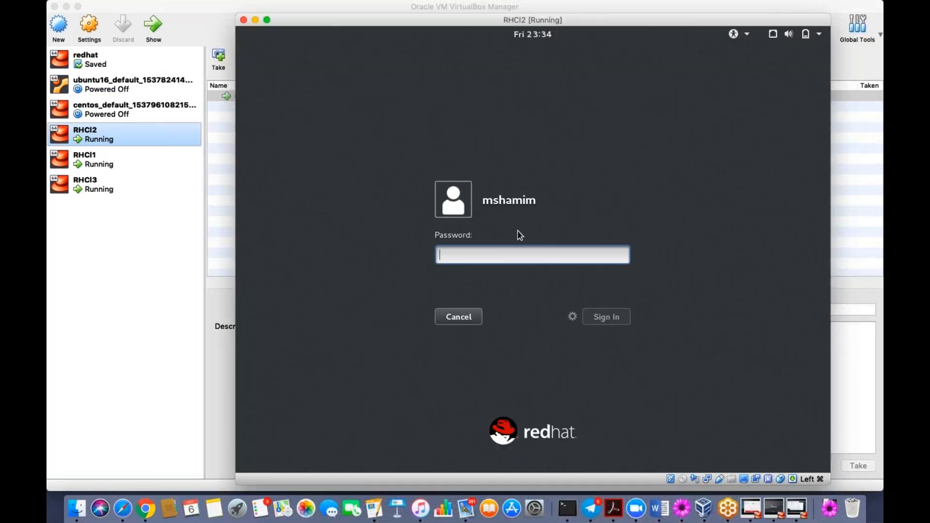
{"action": "type", "text": "•••••••••••"}
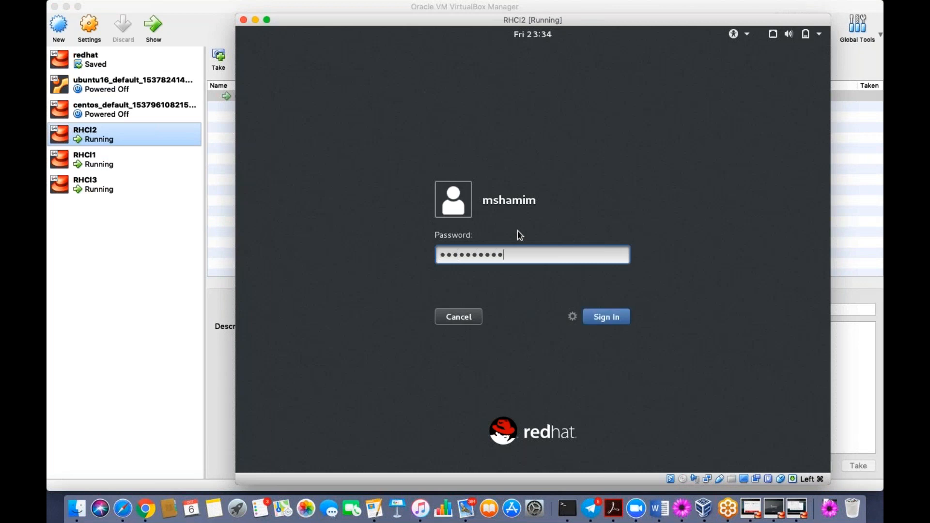
{"action": "key", "text": "BackSpace"}
{"action": "key", "text": "BackSpace"}
{"action": "key", "text": "BackSpace"}
{"action": "key", "text": "BackSpace"}
{"action": "key", "text": "BackSpace"}
{"action": "key", "text": "BackSpace"}
{"action": "key", "text": "BackSpace"}
{"action": "key", "text": "BackSpace"}
{"action": "key", "text": "BackSpace"}
{"action": "key", "text": "BackSpace"}
{"action": "key", "text": "BackSpace"}
{"action": "type", "text": "•••••••••"}
{"action": "key", "text": "Return"}
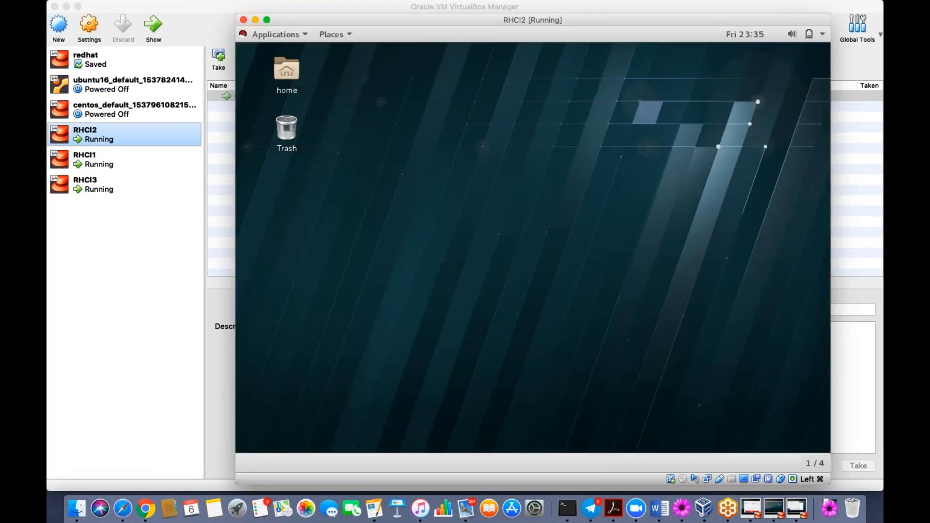
- Launch a Terminal from Applications in RHCI2 and run 'su - root'
{"action": "left_click", "coordinate": [281, 35]}
{"action": "left_click", "coordinate": [394, 171]}
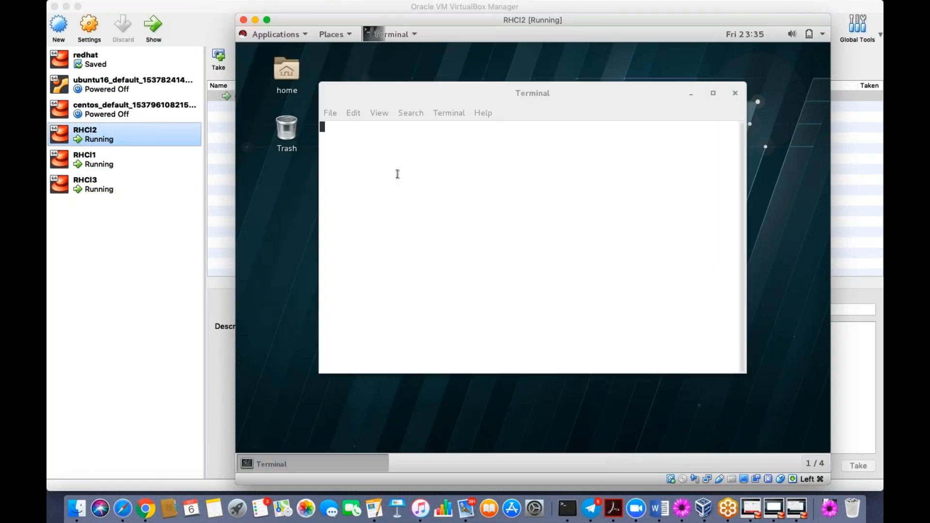
{"action": "type", "text": "su - root"}
{"action": "key", "text": "Return"}
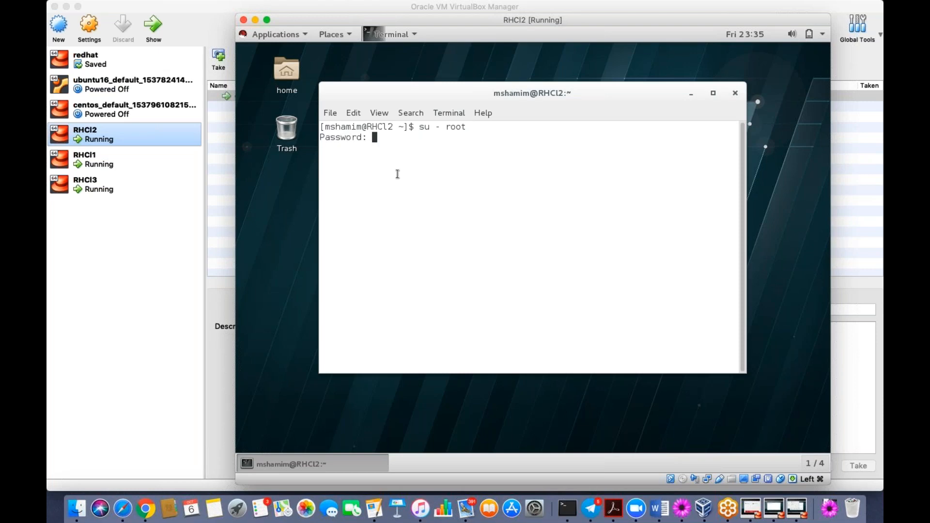
- Retry 'su - root' after the failed attempt to get a root shell, then scale the VM display
{"action": "key", "text": "Return"}
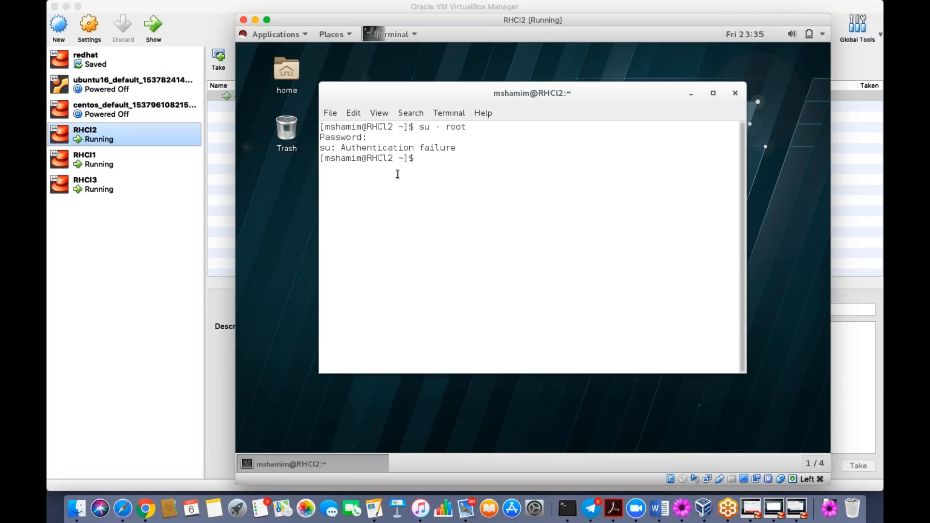
{"action": "key", "text": "Return"}
{"action": "key", "text": "Up"}
{"action": "key", "text": "Return"}
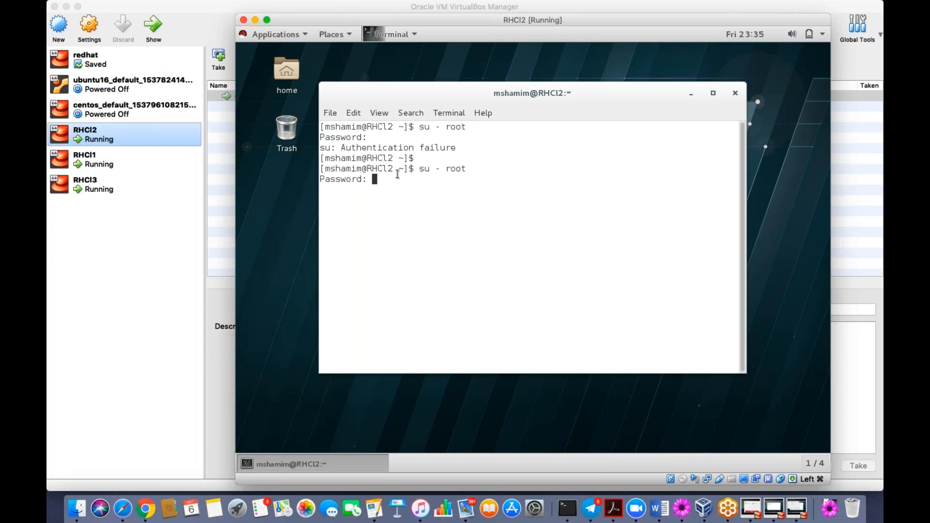
{"action": "key", "text": "Return"}
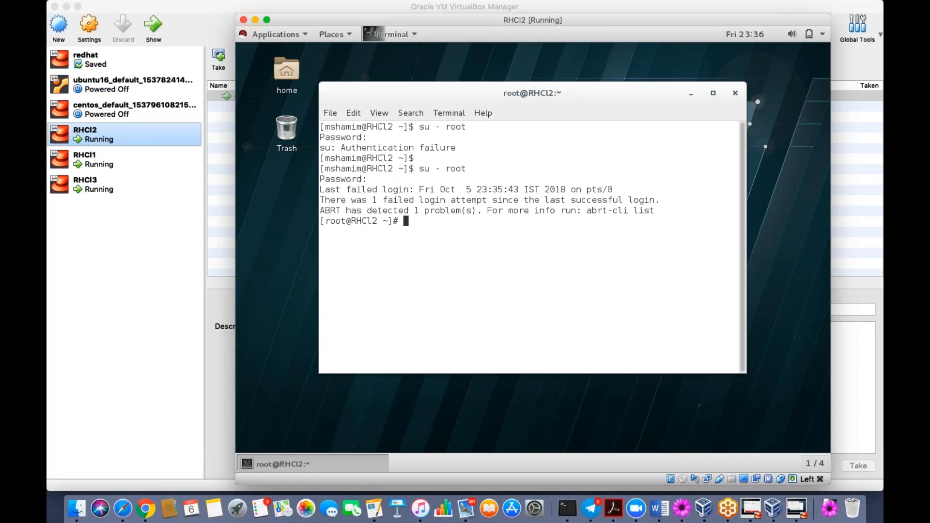
{"action": "key", "text": "super+c"}
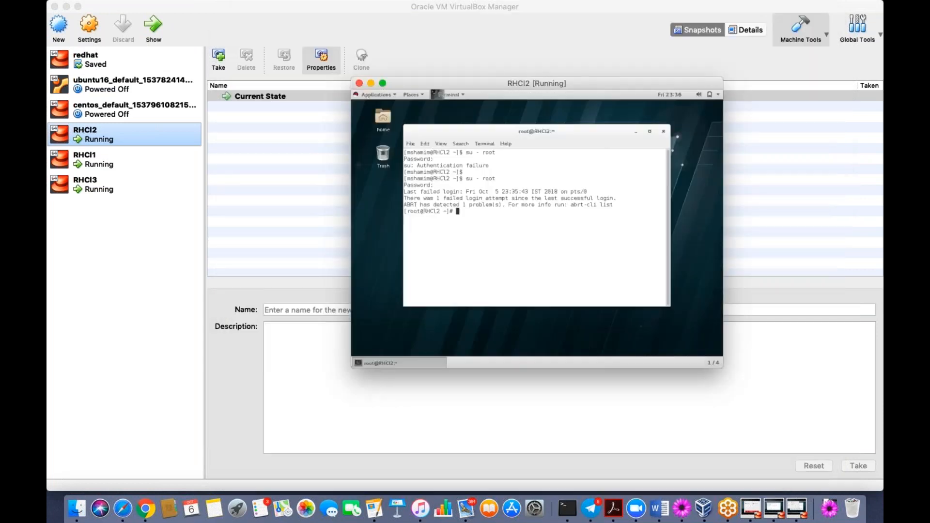
- Search Google for 'registered linux rhel' from a new Chrome tab
{"action": "left_click", "coordinate": [144, 503]}
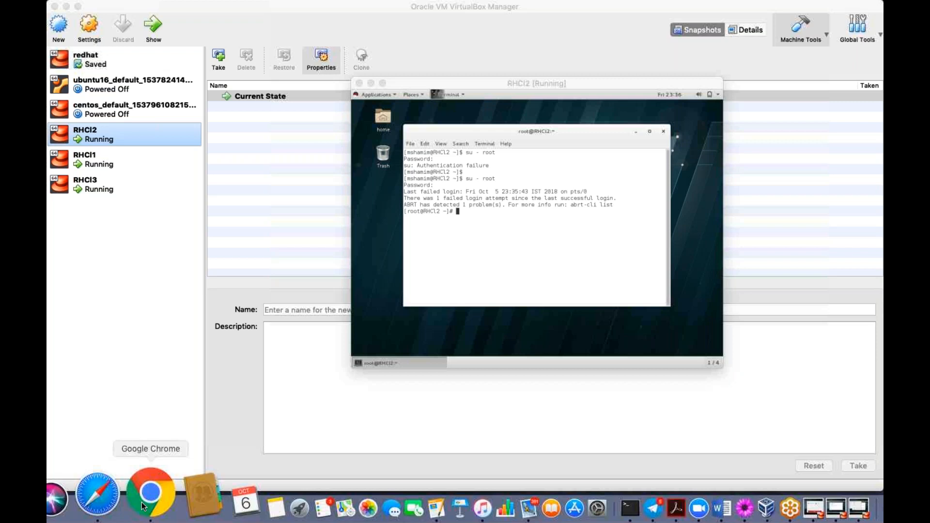
{"action": "key", "text": "super+9"}
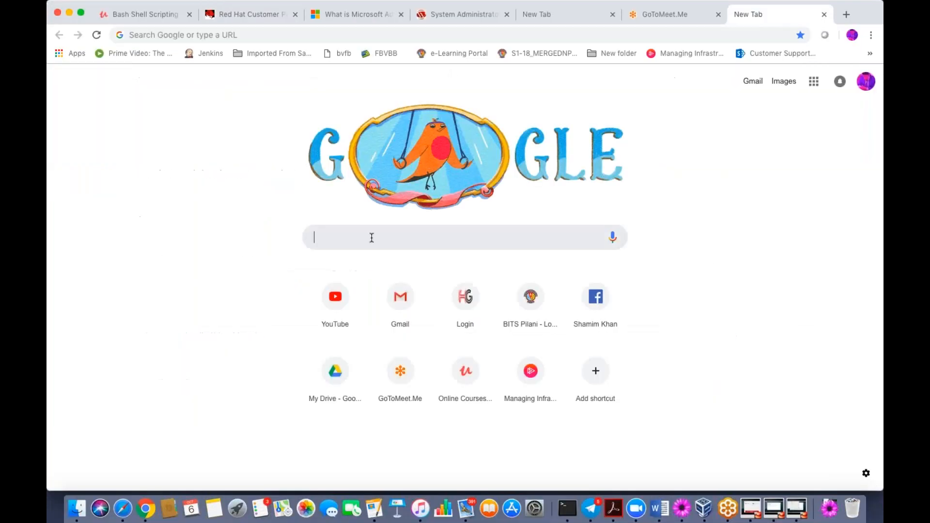
{"action": "left_click", "coordinate": [372, 237]}
{"action": "type", "text": "regi"}
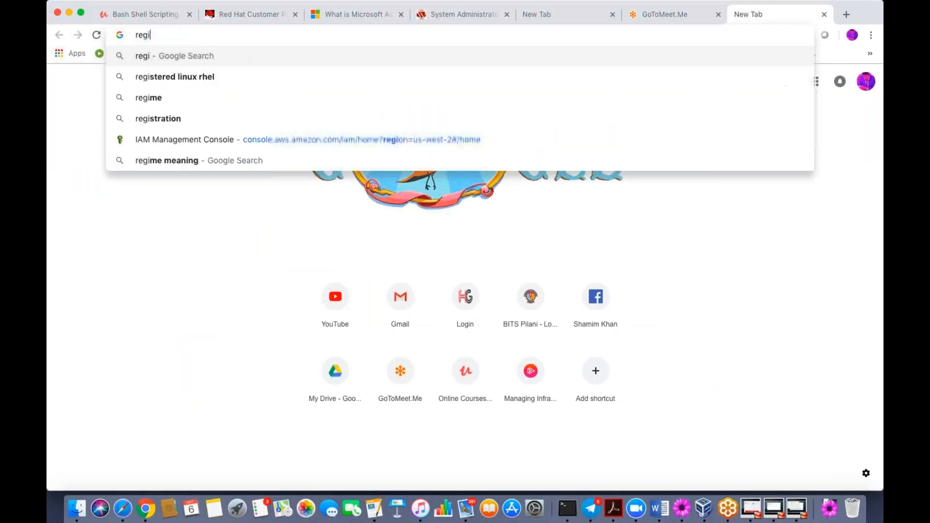
{"action": "type", "text": "te"}
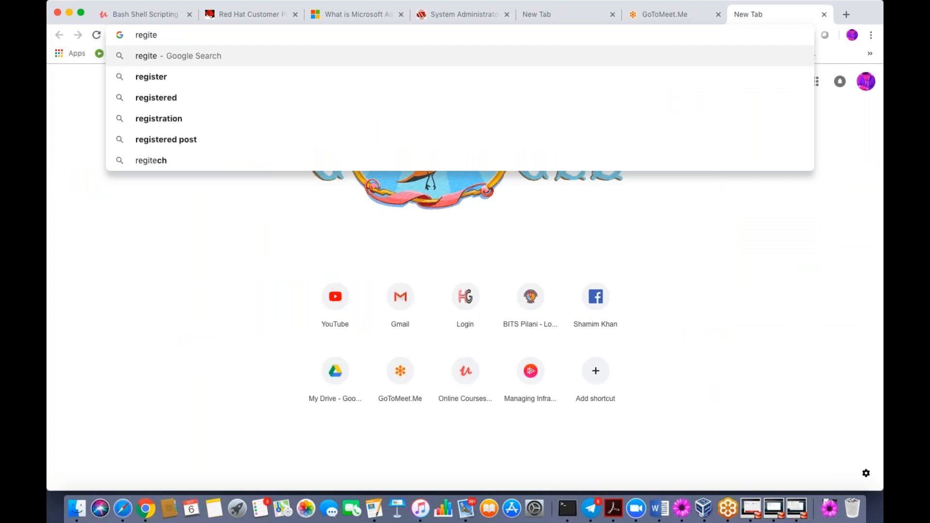
{"action": "key", "text": "BackSpace"}
{"action": "key", "text": "BackSpace"}
{"action": "key", "text": "Down"}
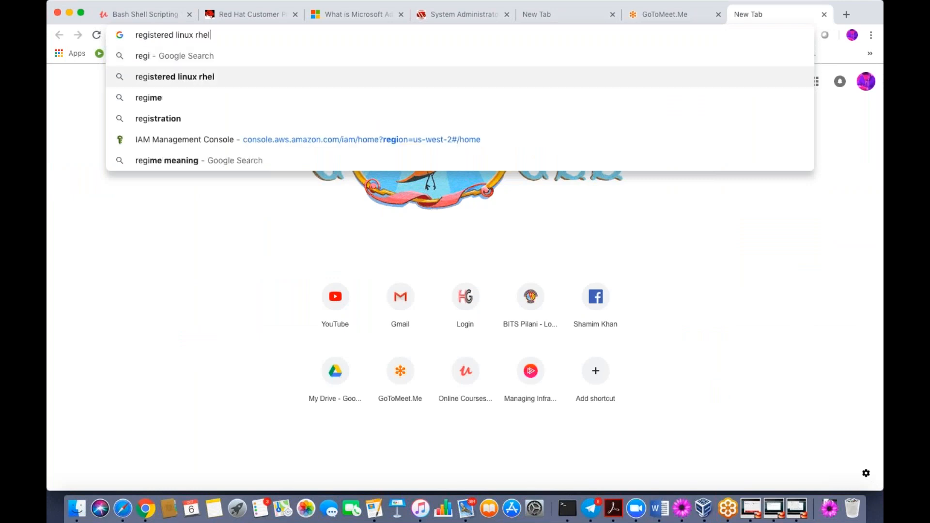
{"action": "key", "text": "Return"}
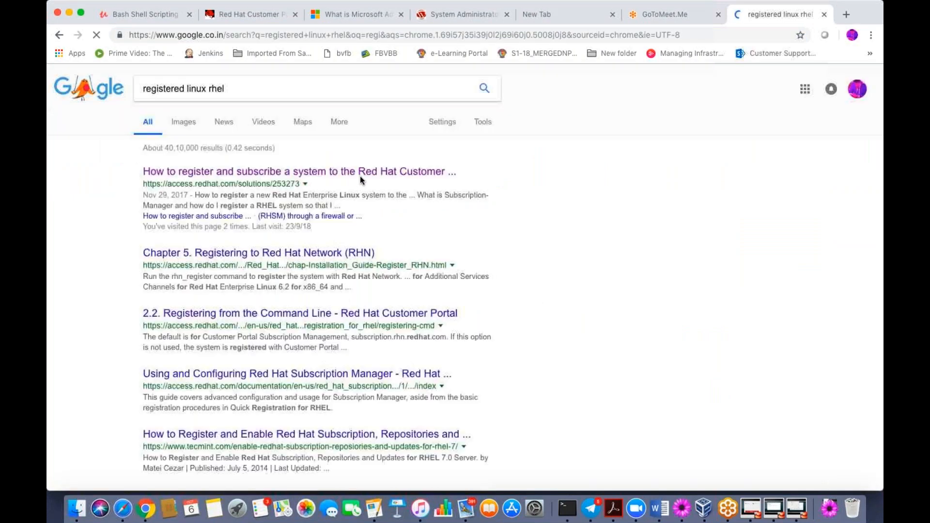
- Open the Red Hat guide on registering with Subscription-Manager and scroll to its register commands
{"action": "left_click", "coordinate": [360, 176]}
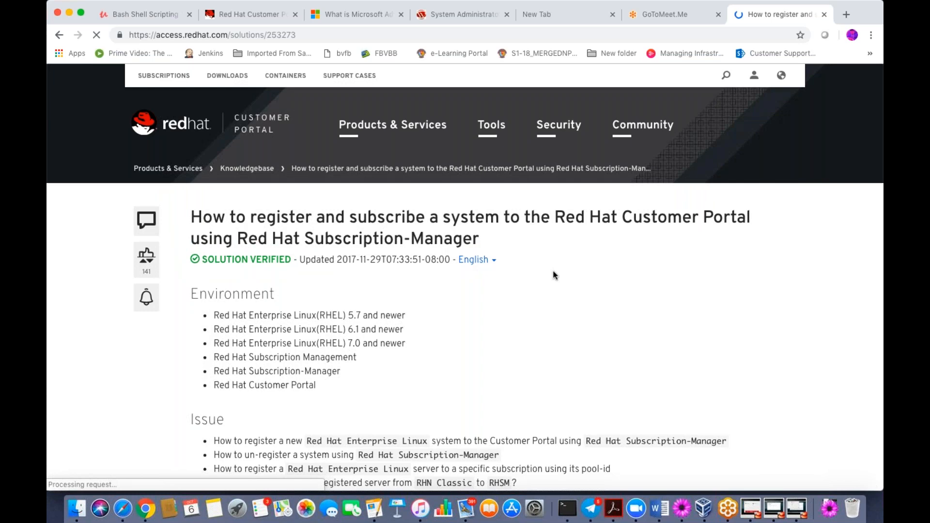
{"action": "scroll", "coordinate": [554, 275], "scroll_direction": "down", "scroll_amount": 2}
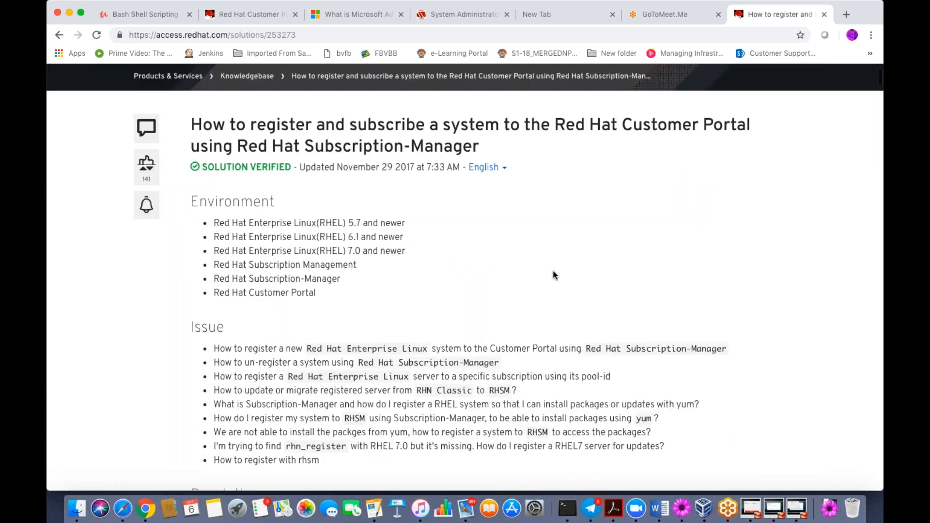
{"action": "scroll", "coordinate": [555, 276], "scroll_direction": "down", "scroll_amount": 2}
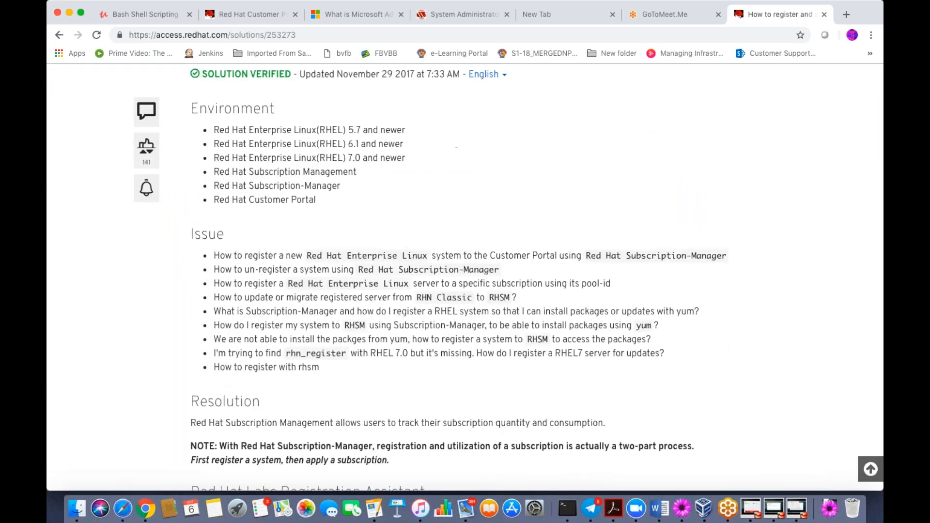
{"action": "scroll", "coordinate": [484, 342], "scroll_direction": "up", "scroll_amount": 4}
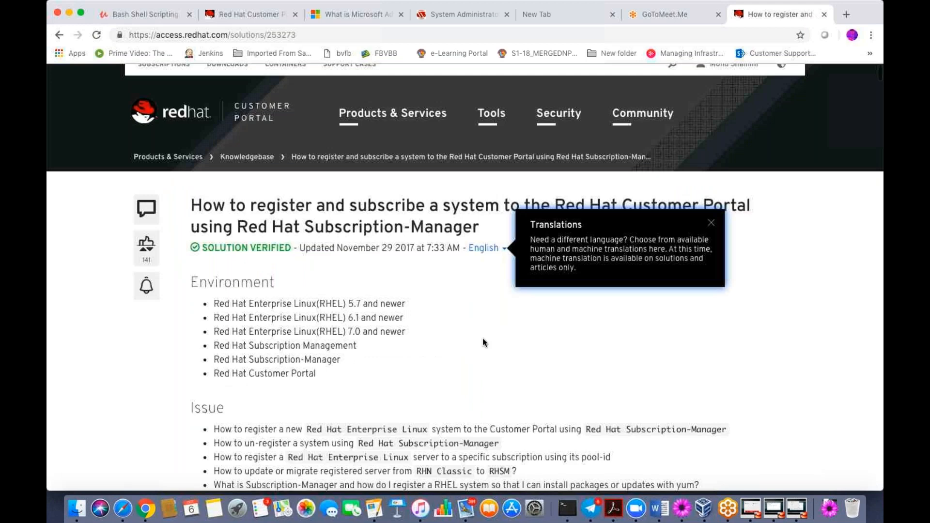
{"action": "scroll", "coordinate": [482, 342], "scroll_direction": "down", "scroll_amount": 3}
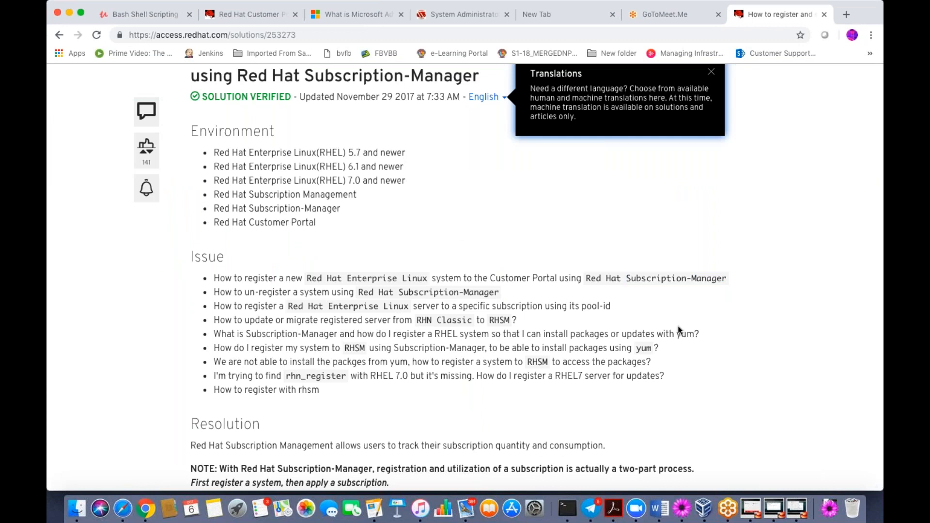
{"action": "scroll", "coordinate": [679, 331], "scroll_direction": "down", "scroll_amount": 6}
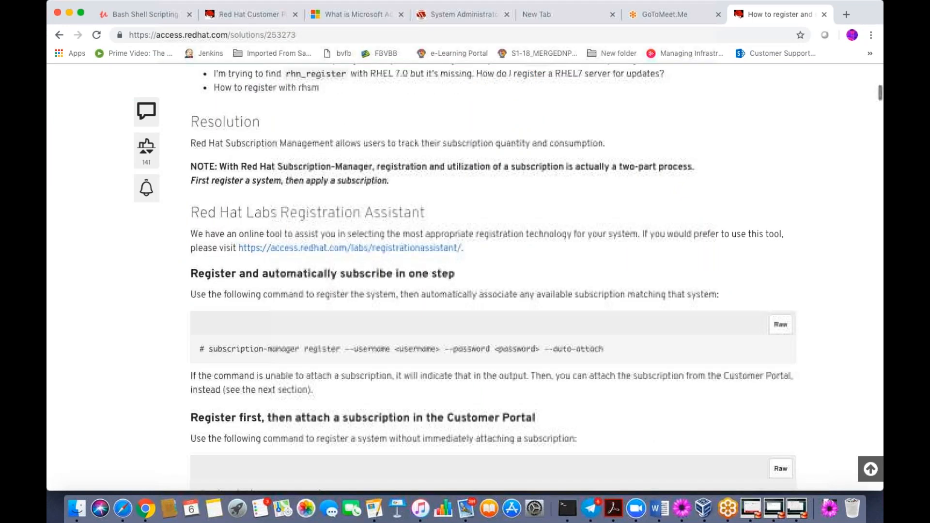
{"action": "scroll", "coordinate": [521, 276], "scroll_direction": "down", "scroll_amount": 2}
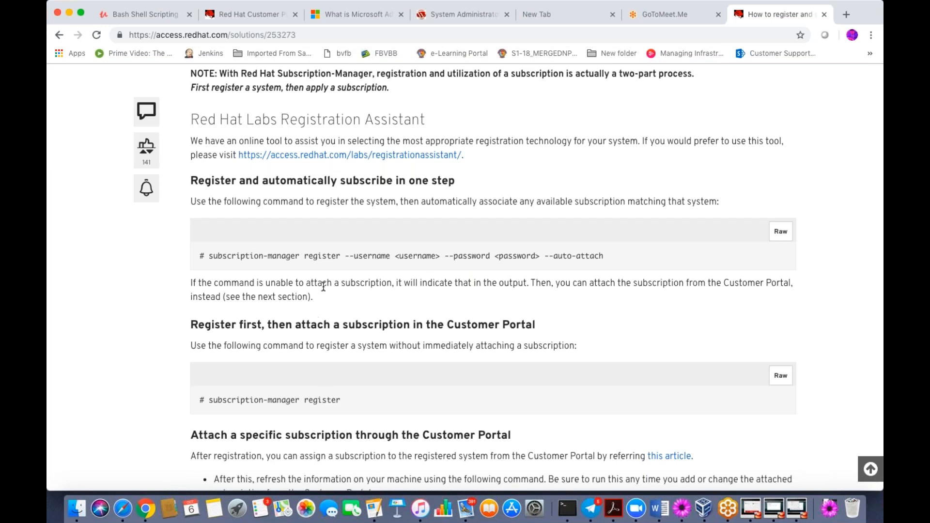
- Bring the RHCI2 VM window back and position it beside the article
{"action": "left_click", "coordinate": [776, 498]}
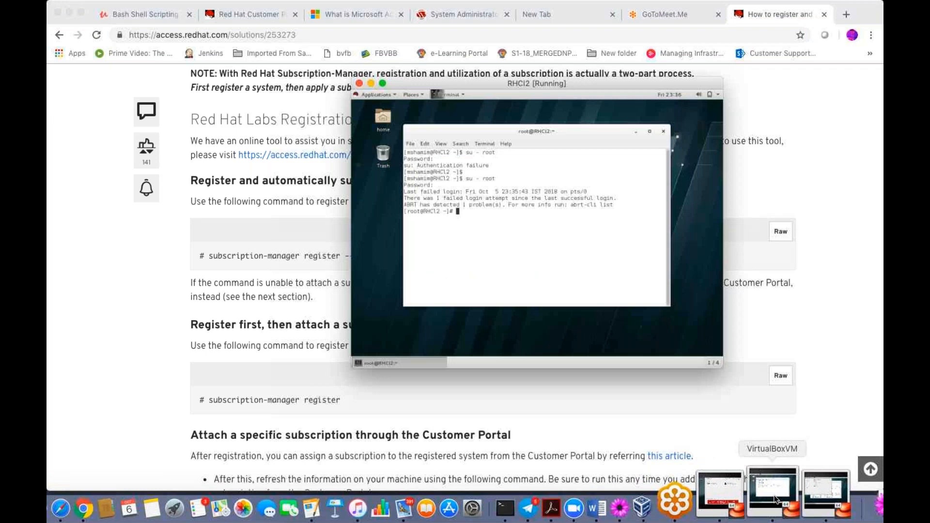
{"action": "left_click_drag", "start_coordinate": [408, 83], "coordinate": [532, 89]}
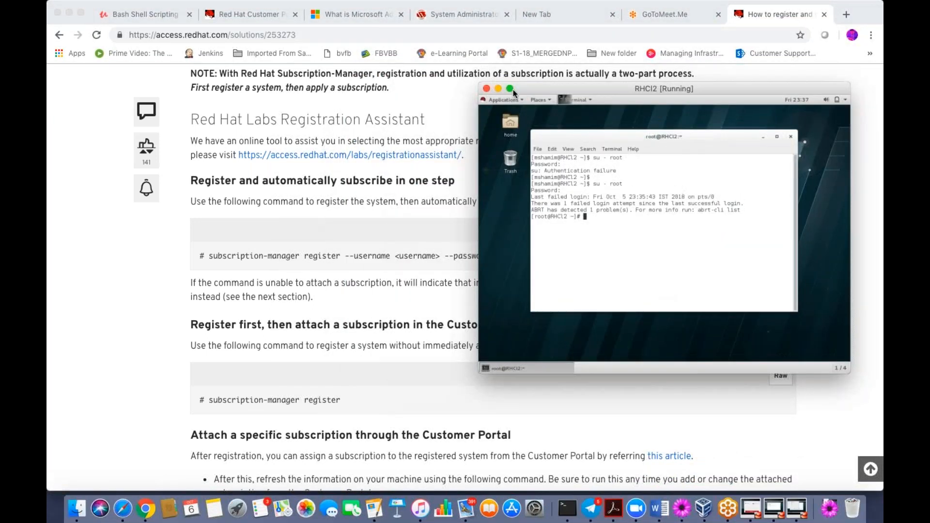
{"action": "left_click", "coordinate": [510, 88]}
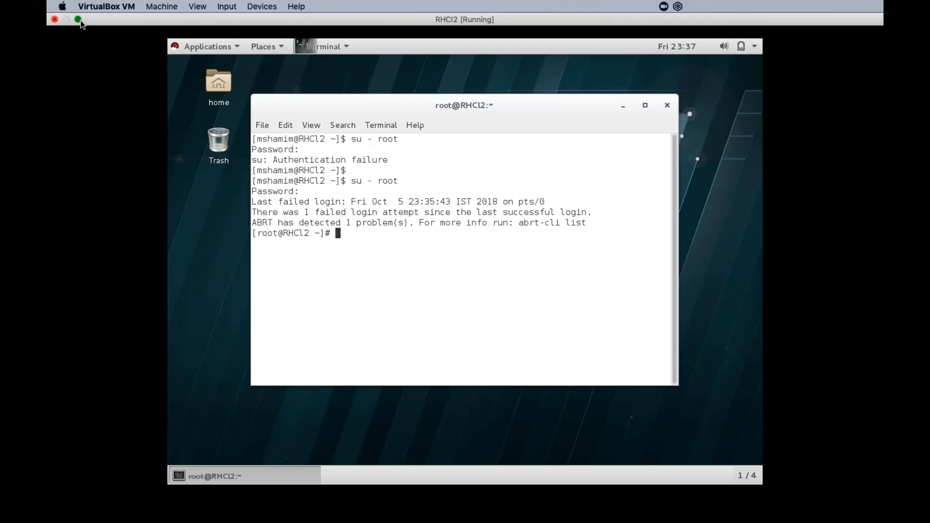
{"action": "left_click", "coordinate": [78, 20]}
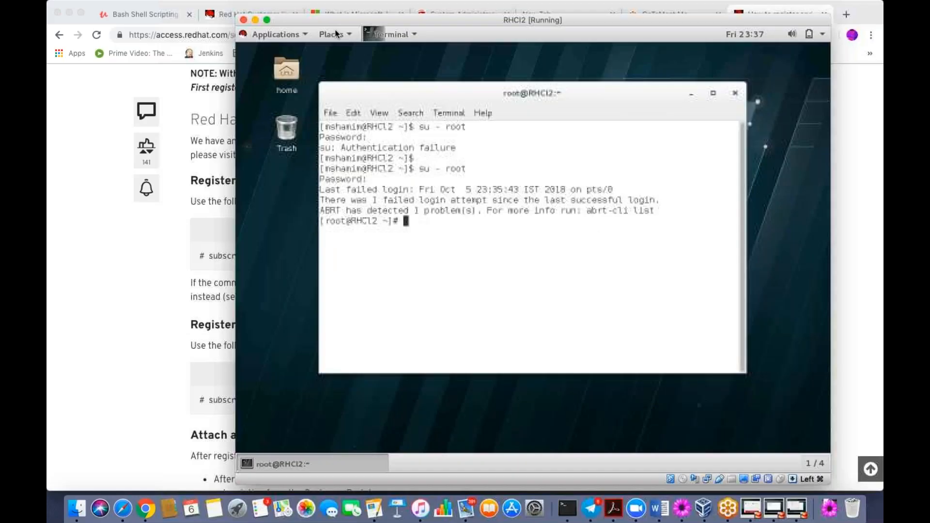
{"action": "left_click_drag", "start_coordinate": [336, 23], "coordinate": [489, 43]}
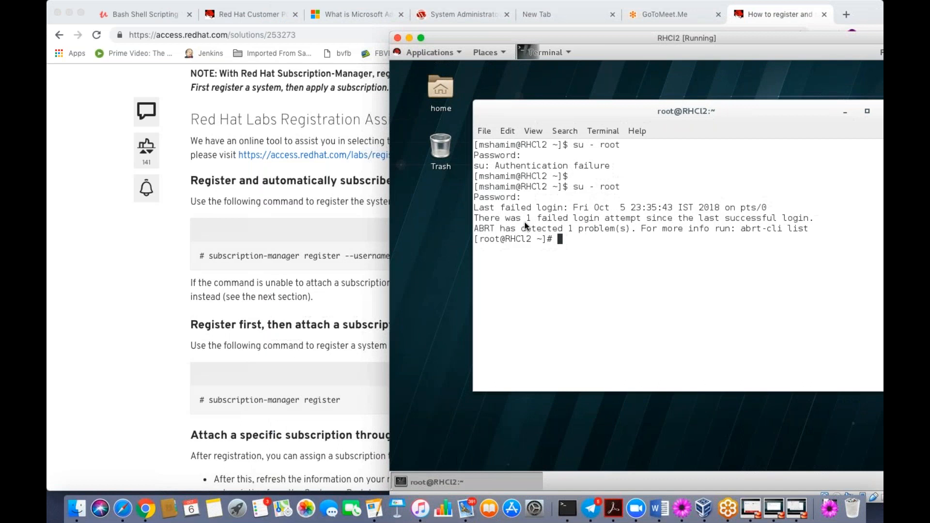
- Run 'subscription-manager register' in RHCI2, entering the Red Hat account username and password
{"action": "type", "text": "cr"}
{"action": "key", "text": "Tab"}
{"action": "type", "text": "register"}
{"action": "key", "text": "Return"}
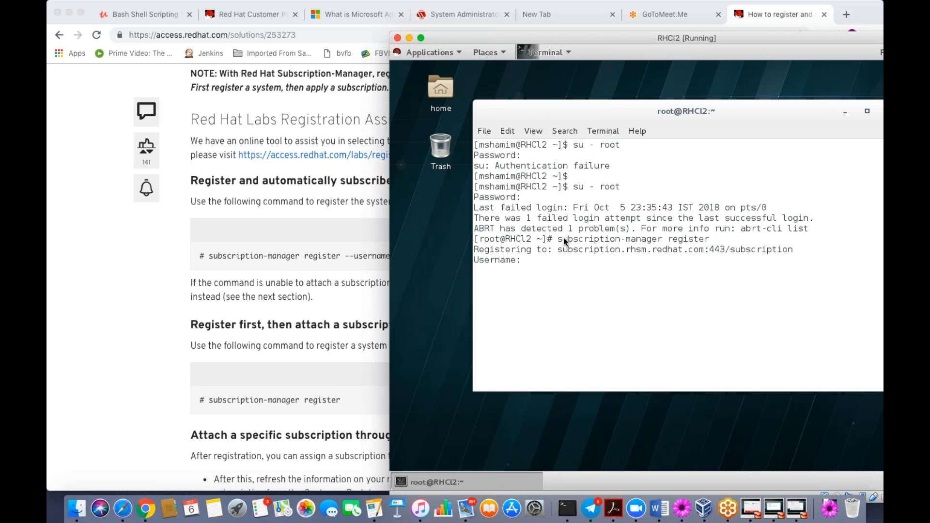
{"action": "key", "text": "Return"}
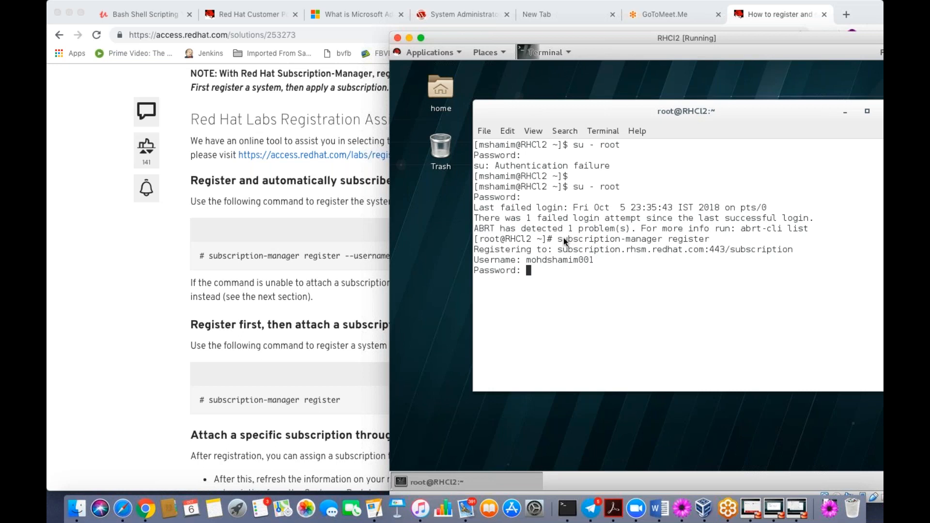
{"action": "key", "text": "Return"}
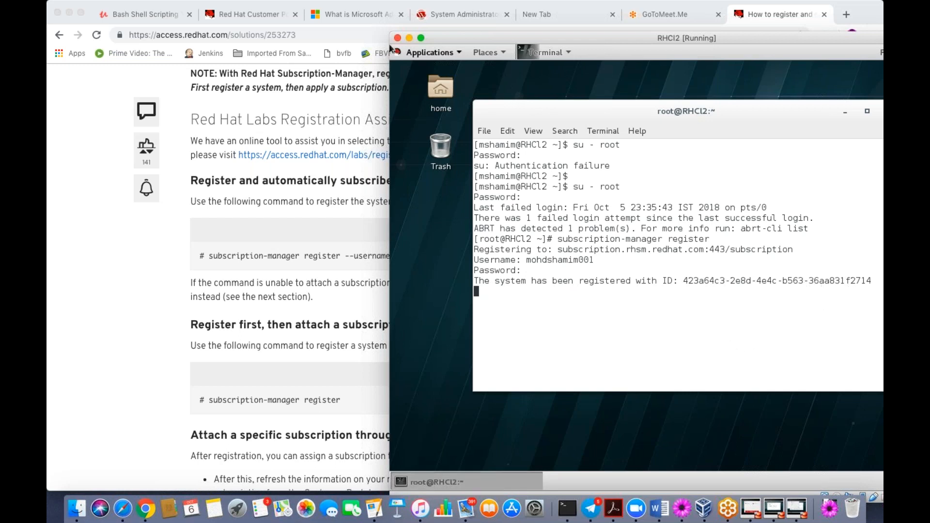
- Switch the RHCI2 VM to scaled view with Host+C
{"action": "mouse_move", "coordinate": [391, 48]}
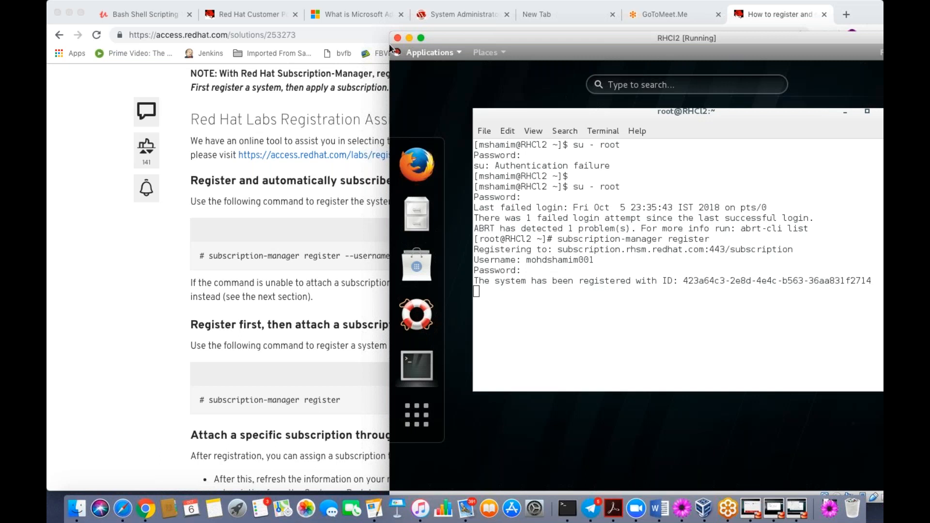
{"action": "key", "text": "super+c"}
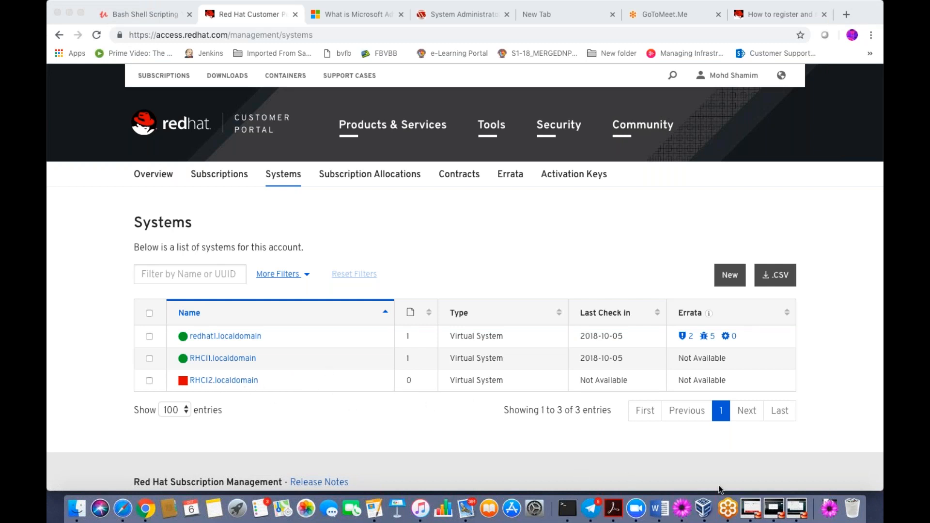
- Make RHCI2 full screen and run 'reboot' in its root terminal
{"action": "left_click", "coordinate": [774, 503]}
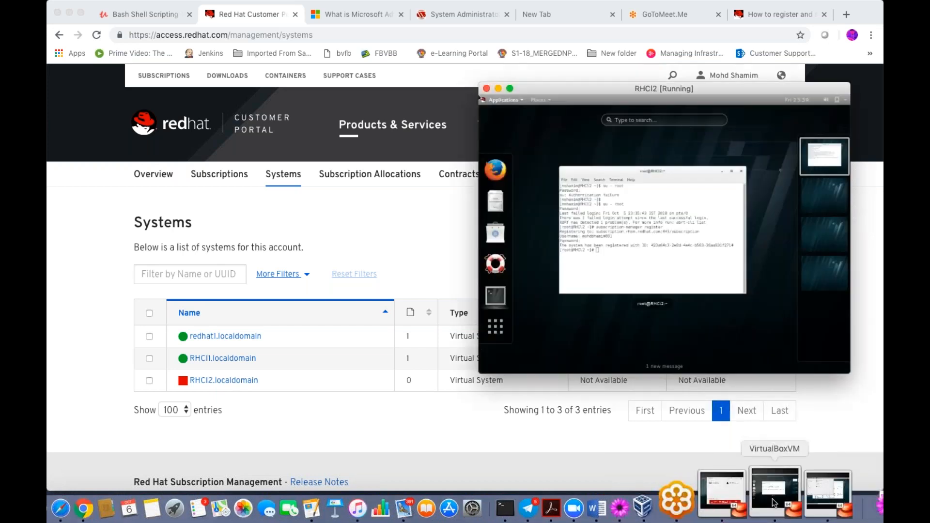
{"action": "left_click", "coordinate": [510, 88]}
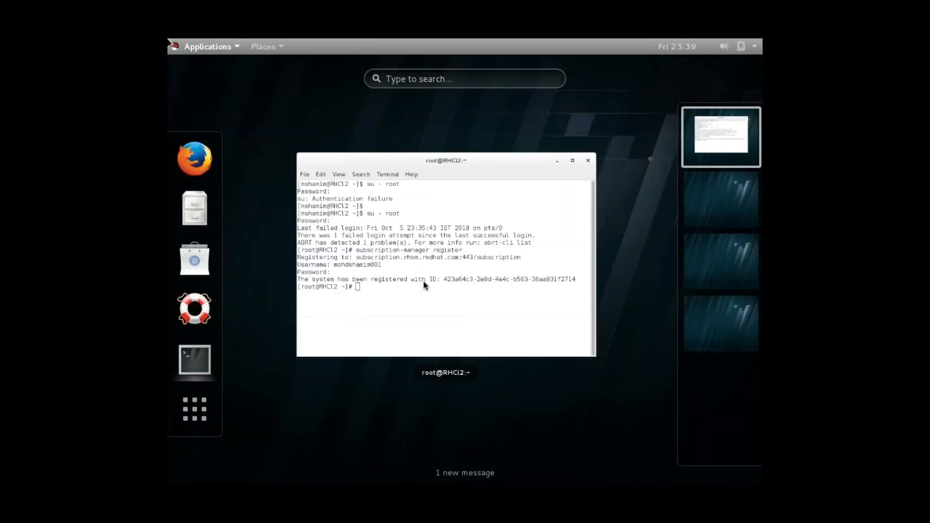
{"action": "left_click", "coordinate": [219, 43]}
{"action": "left_click", "coordinate": [219, 42]}
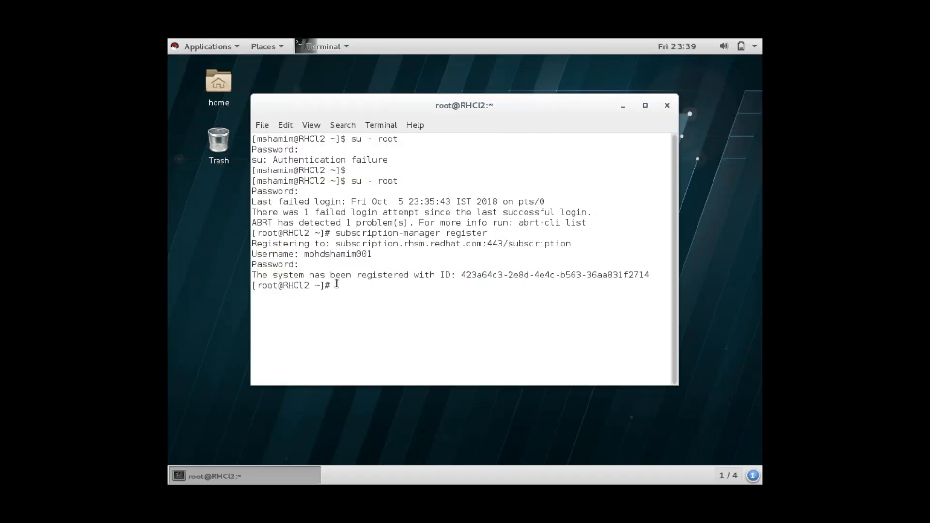
{"action": "type", "text": "reboot"}
{"action": "key", "text": "Return"}
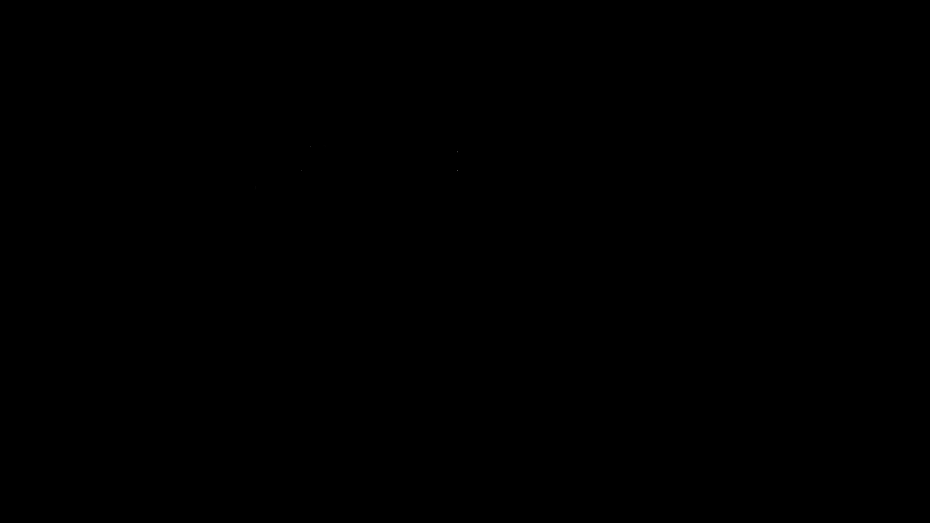
- Exit full screen, nudge the VM window right, and return to the portal Systems list
{"action": "key", "text": "super+f"}
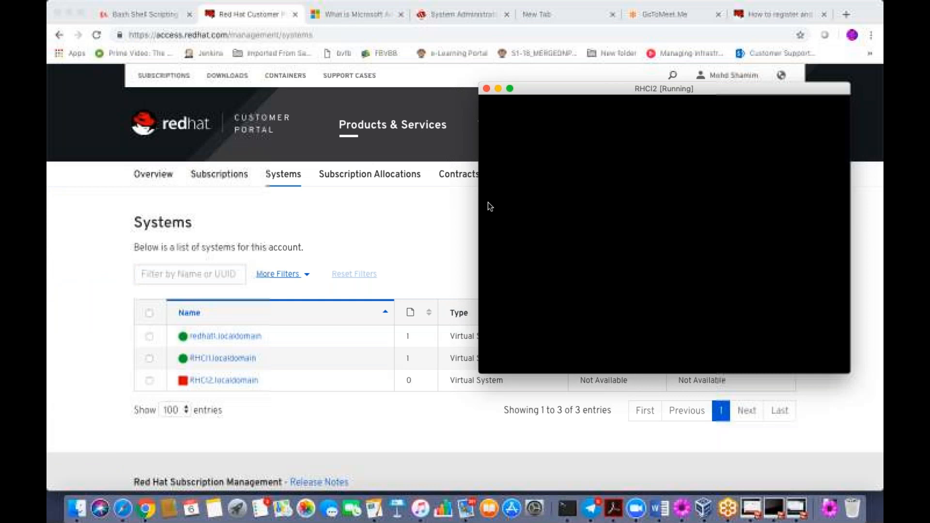
{"action": "left_click_drag", "start_coordinate": [581, 93], "coordinate": [597, 91]}
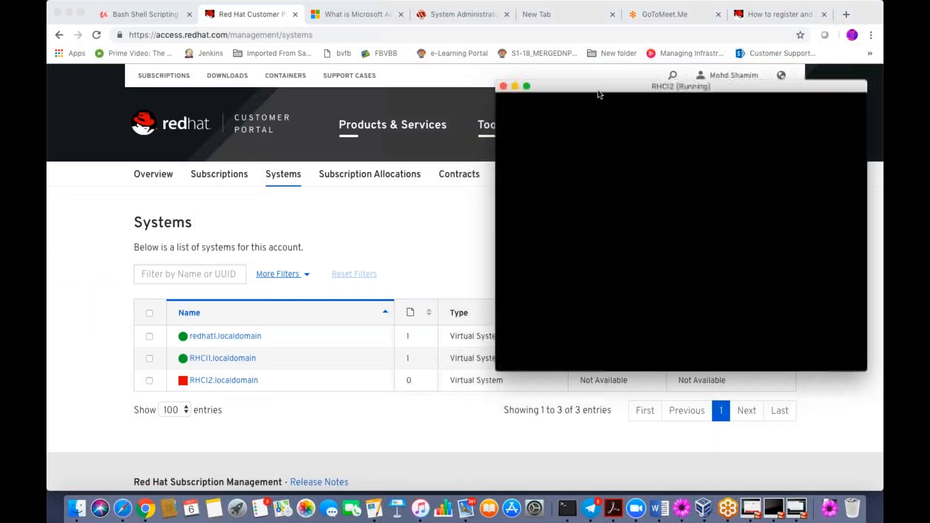
{"action": "left_click", "coordinate": [328, 240]}
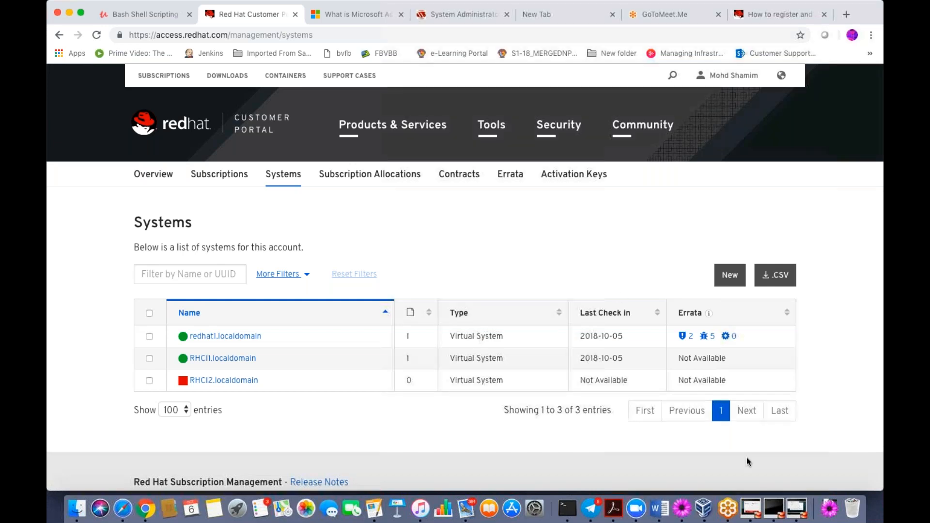
- Resume the saved redhat VM from VirtualBox Manager, minimizing the RHCI3, Manager and redhat windows
{"action": "left_click", "coordinate": [792, 498]}
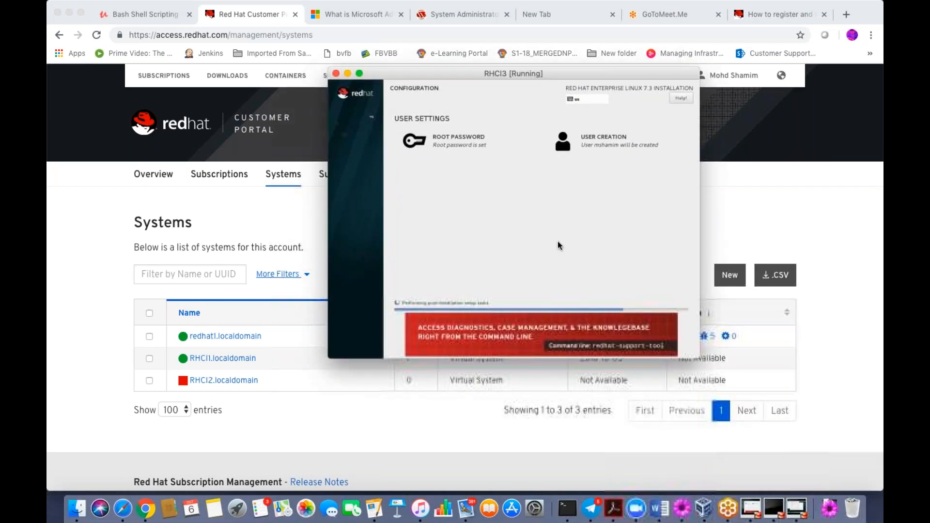
{"action": "left_click", "coordinate": [348, 74]}
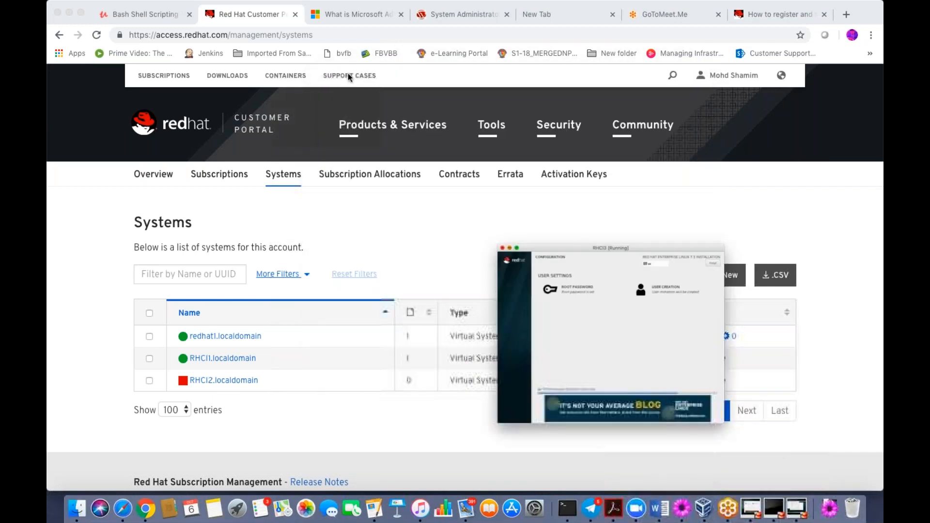
{"action": "left_click", "coordinate": [711, 505]}
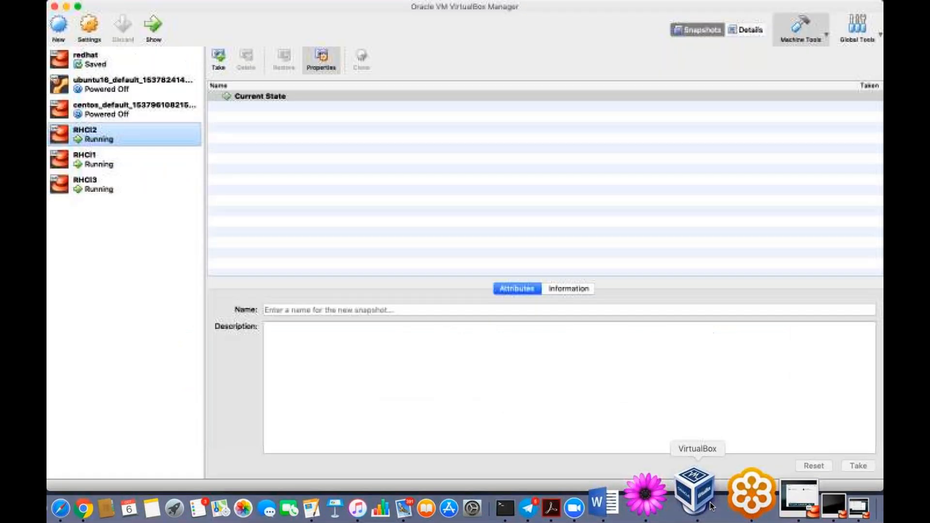
{"action": "left_click", "coordinate": [103, 67]}
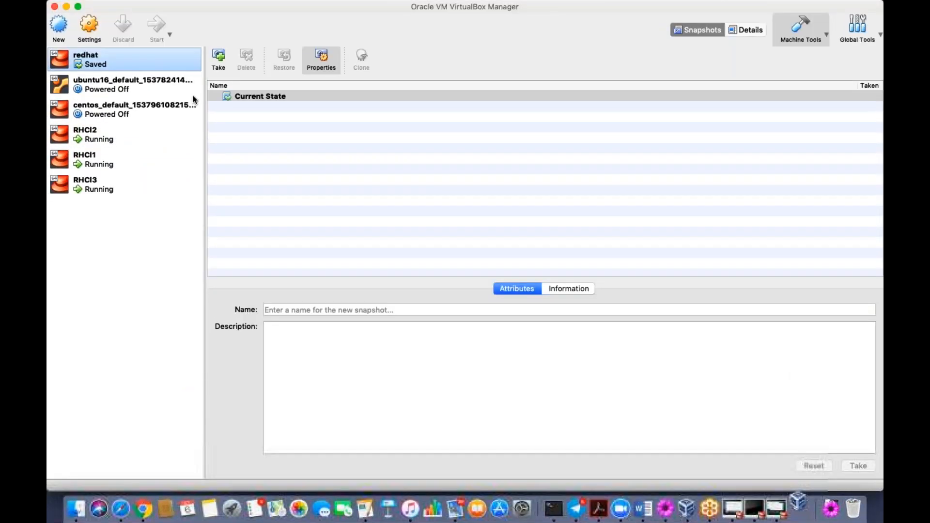
{"action": "left_click", "coordinate": [67, 7]}
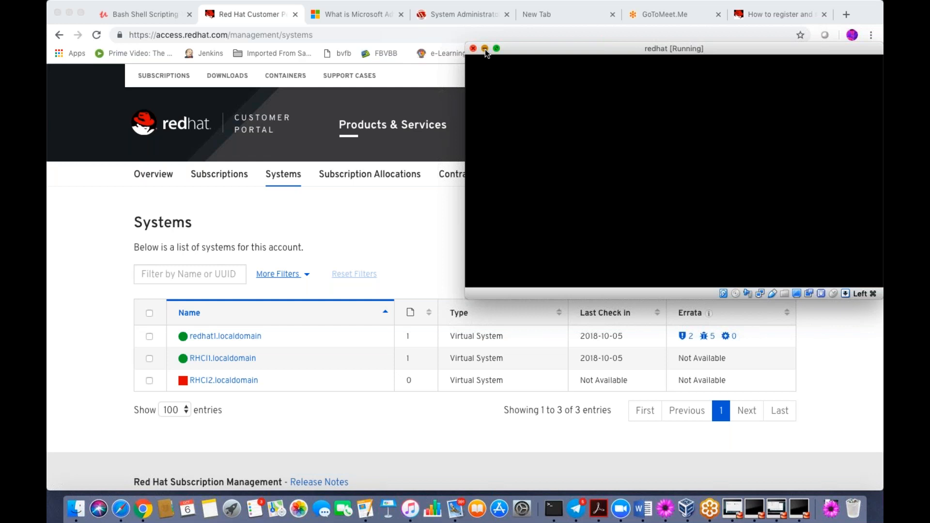
{"action": "left_click", "coordinate": [485, 49]}
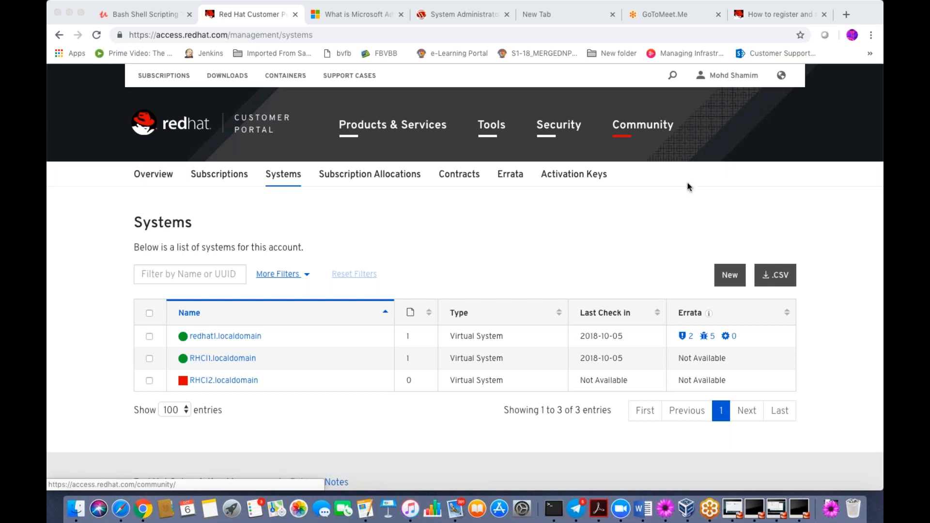
- Review the portal's Subscriptions page showing the Red Hat Enterprise Linux Developer Suite at 0% usage
{"action": "left_click", "coordinate": [619, 225]}
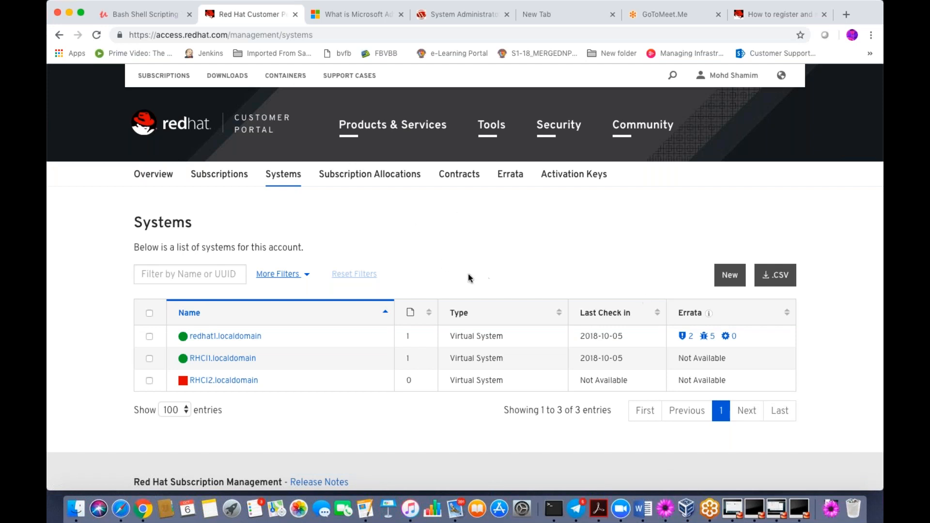
{"action": "left_click", "coordinate": [219, 176]}
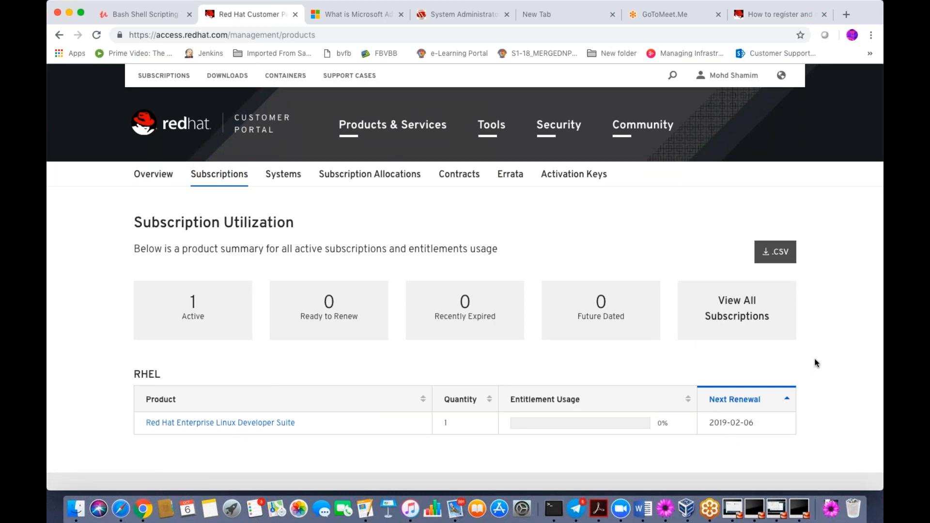
{"action": "scroll", "coordinate": [816, 363], "scroll_direction": "down", "scroll_amount": 1}
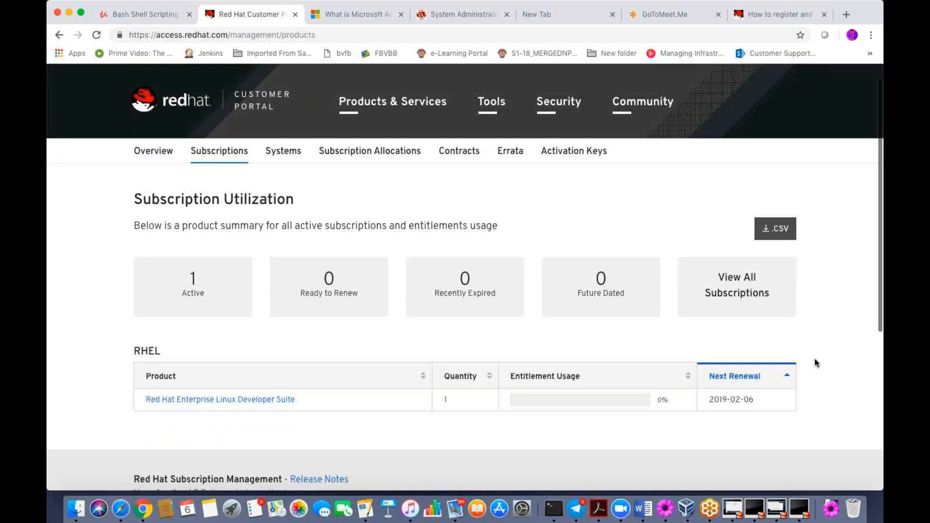
{"action": "scroll", "coordinate": [817, 362], "scroll_direction": "down", "scroll_amount": 3}
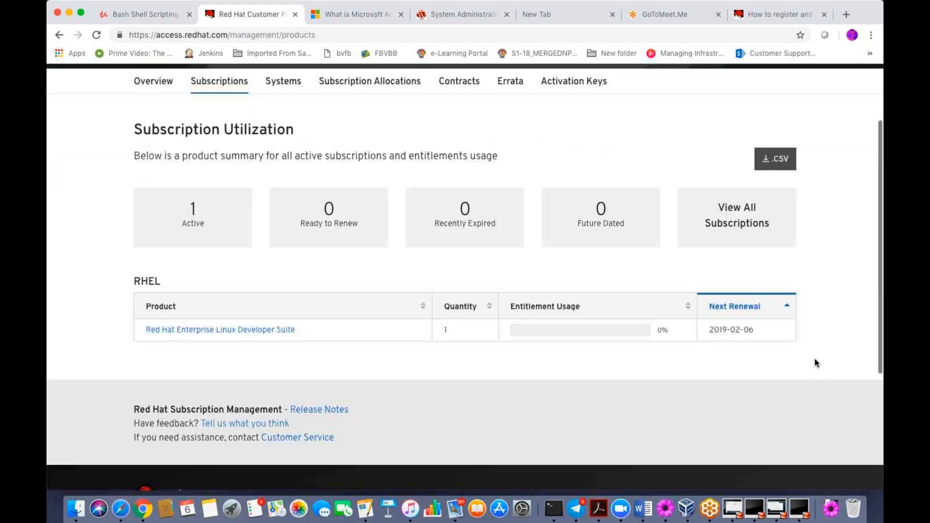
{"action": "scroll", "coordinate": [816, 363], "scroll_direction": "down", "scroll_amount": 2}
{"action": "scroll", "coordinate": [817, 363], "scroll_direction": "up", "scroll_amount": 6}
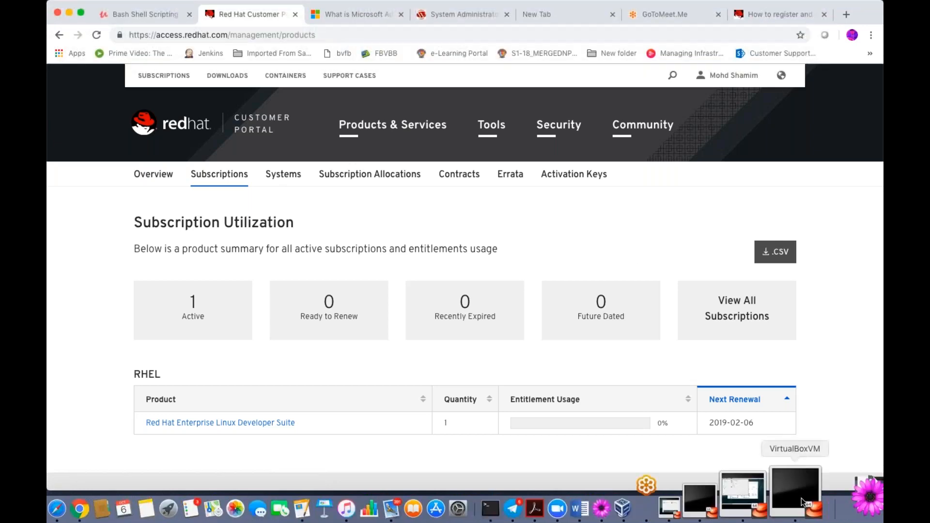
- Bring VirtualBox Manager forward and select RHCI2, with redhat and RHCI1-3 all running
{"action": "left_click", "coordinate": [688, 503]}
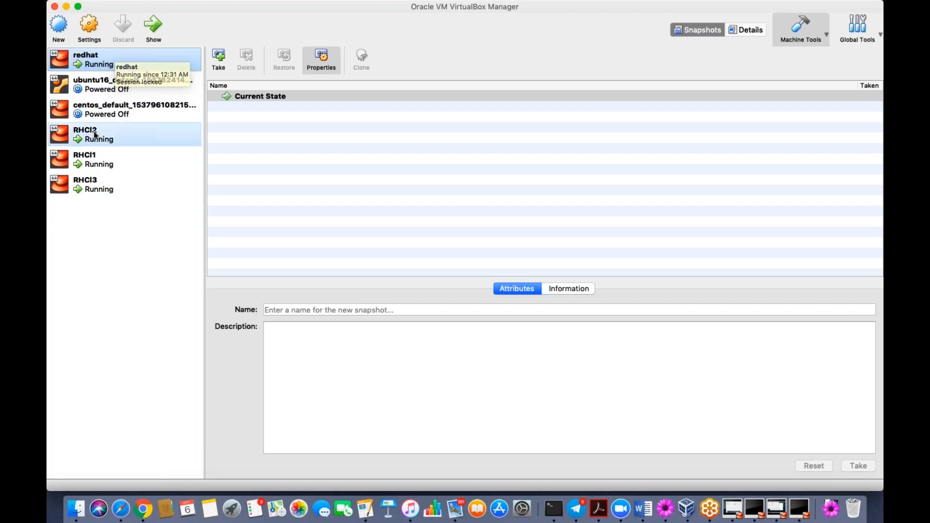
{"action": "left_click", "coordinate": [94, 135]}
{"action": "left_click", "coordinate": [95, 183]}
{"action": "left_click", "coordinate": [94, 137]}
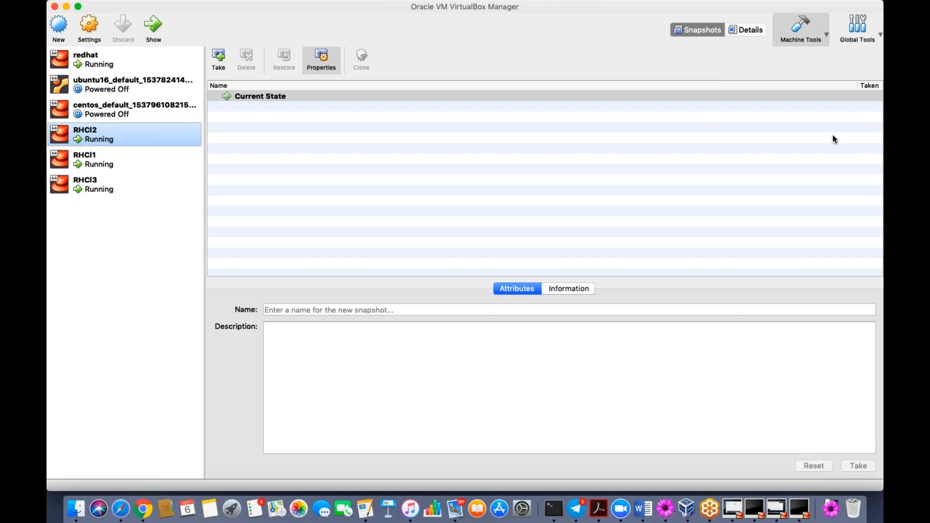
{"action": "key", "text": "super+Tab"}
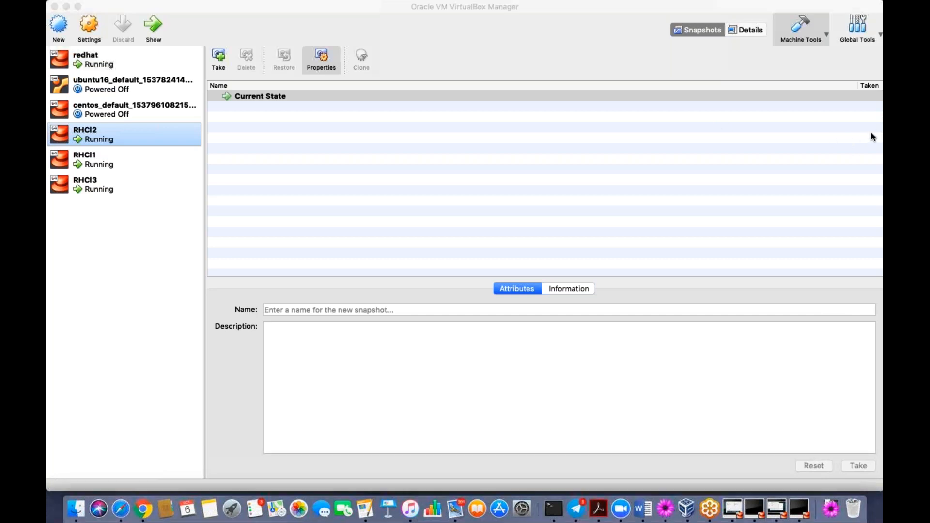